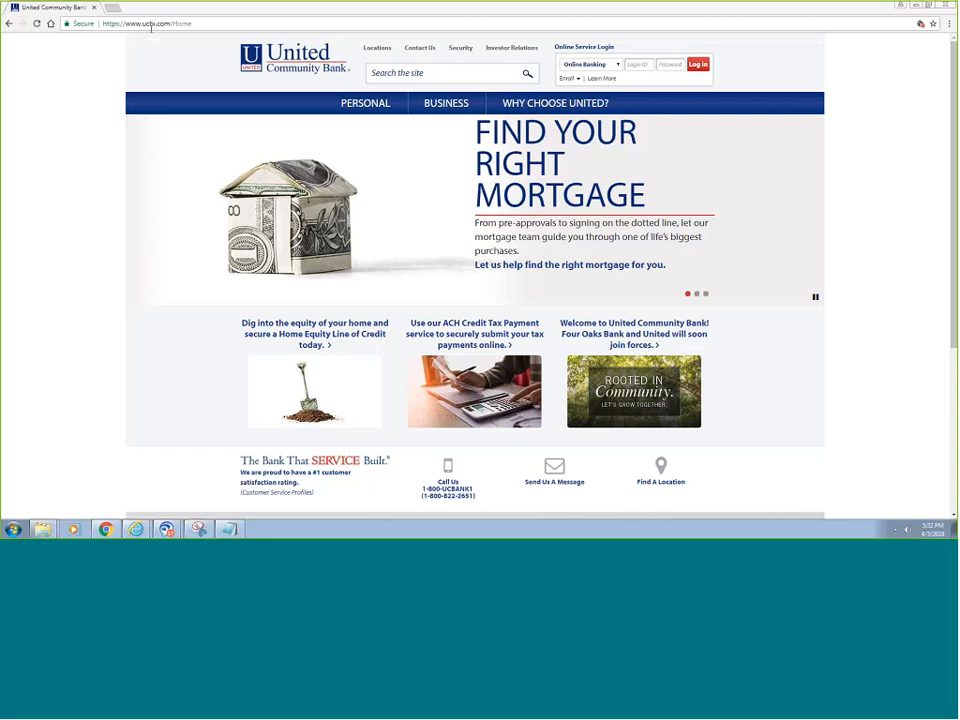
- Go through the Business section to the Online & Mobile Banking page
left_click(447, 104)
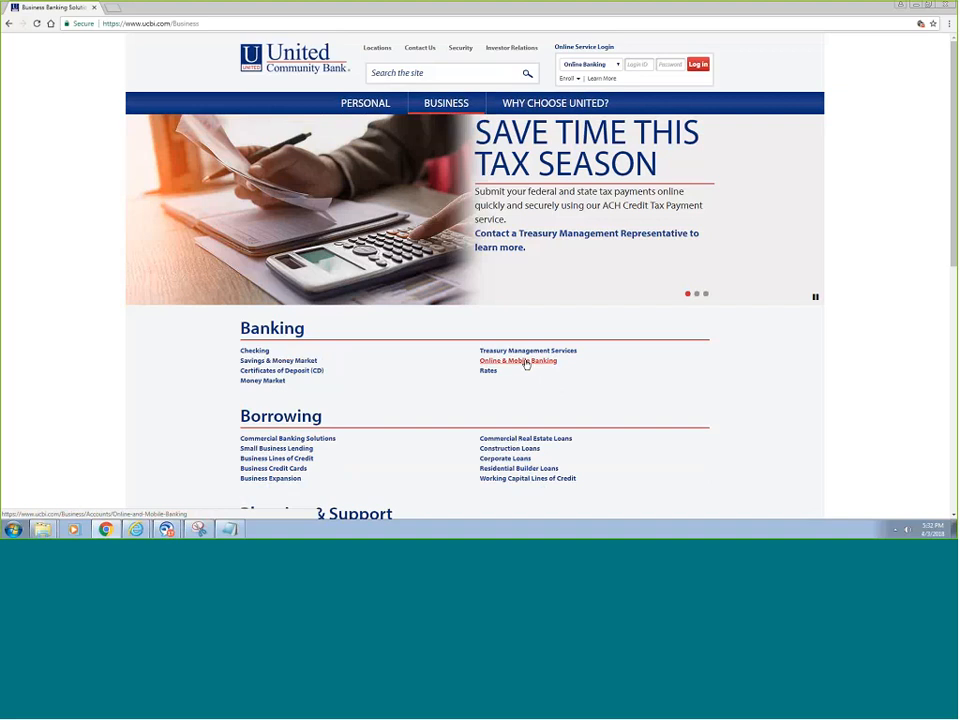
left_click(526, 364)
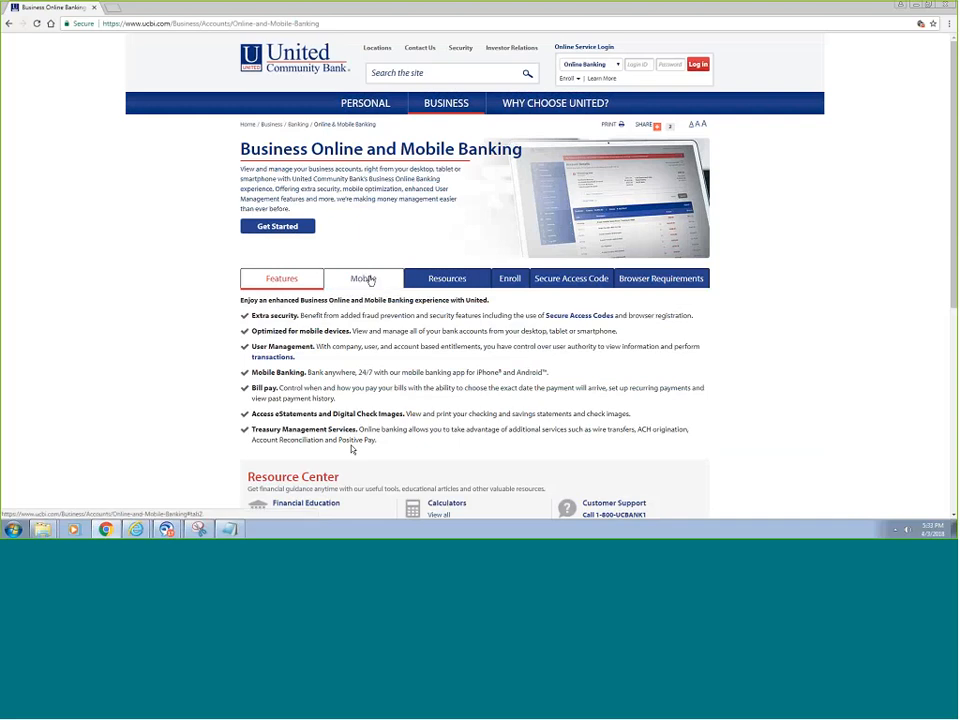
- Review the Mobile, Resources, Enroll, Secure Access Code and Browser Requirements tabs
left_click(366, 279)
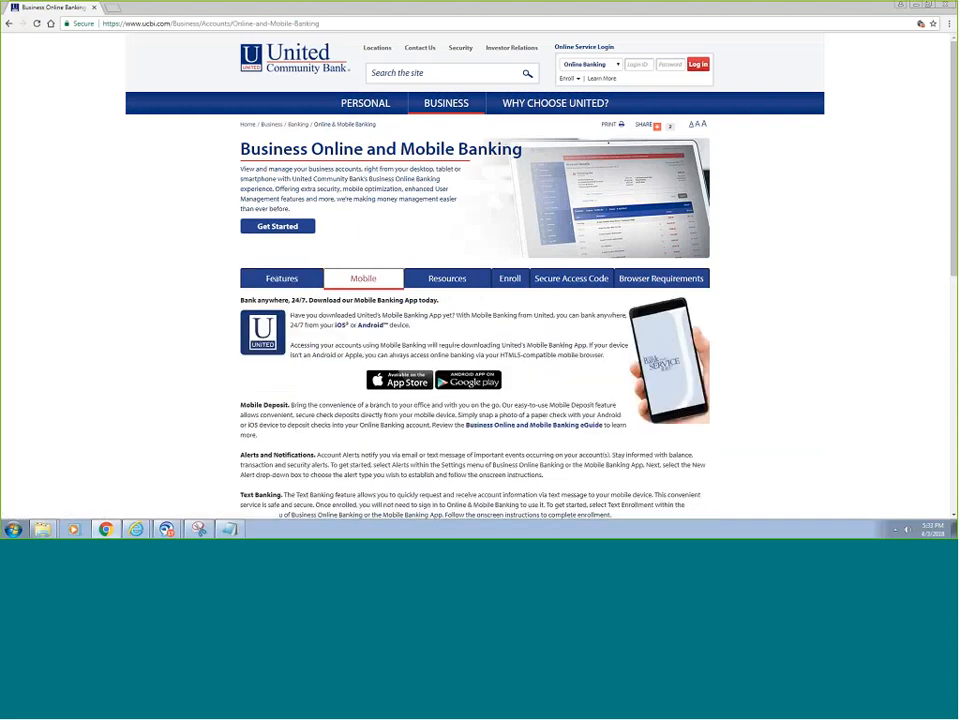
left_click(451, 279)
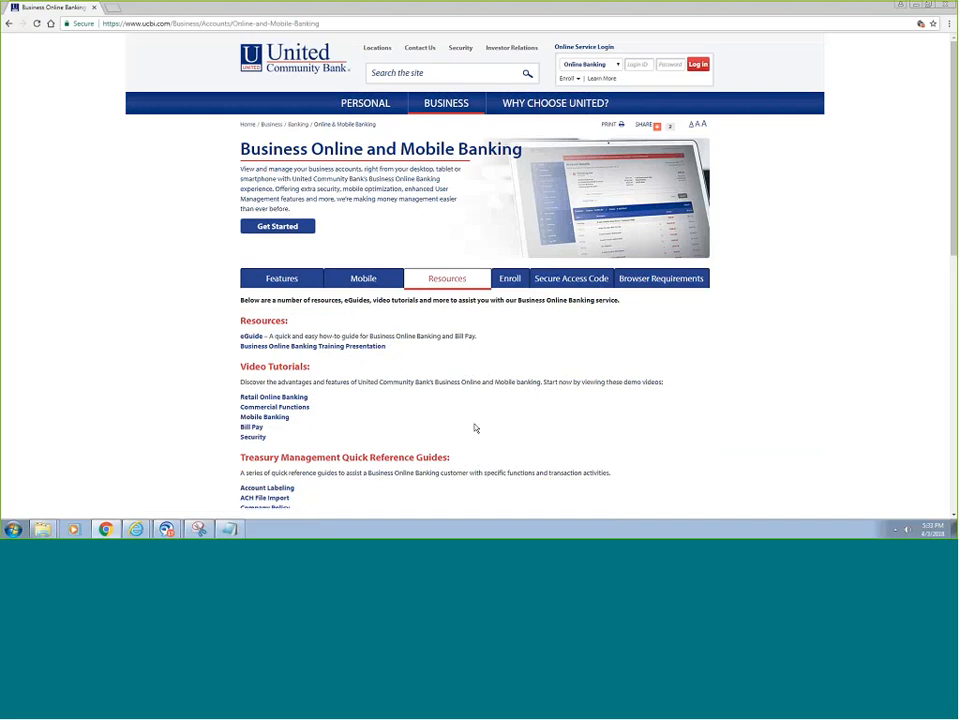
left_click(511, 278)
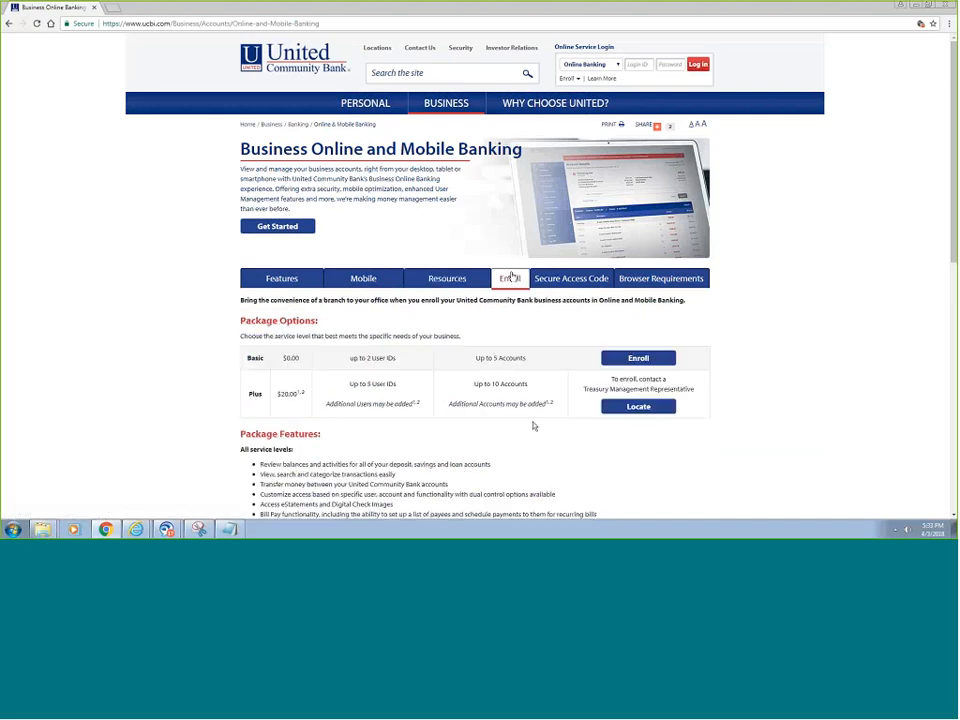
left_click(575, 283)
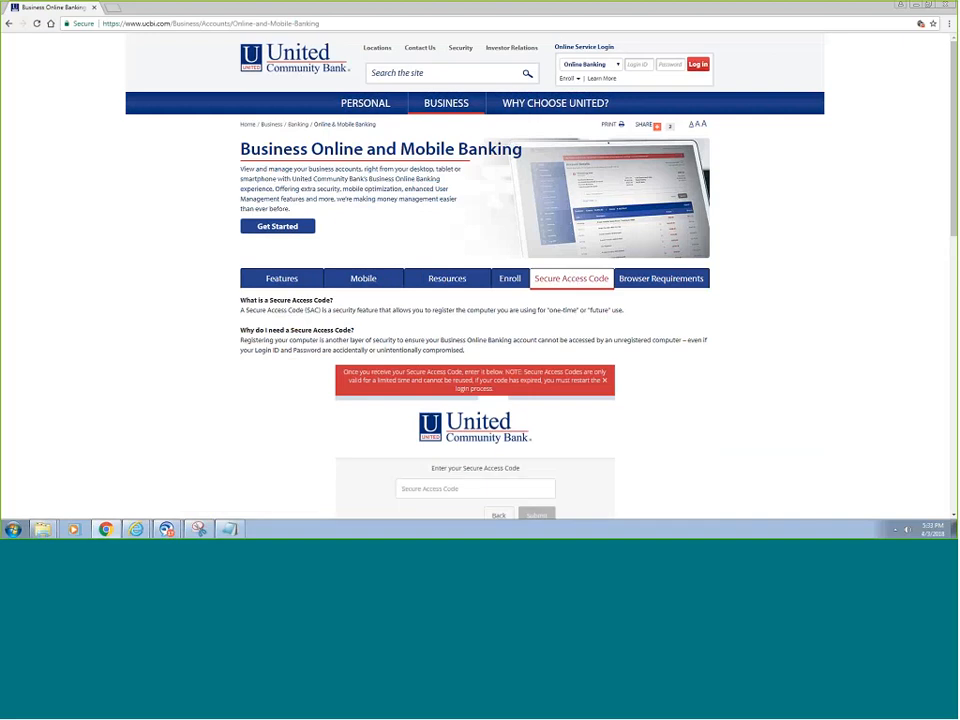
left_click(664, 280)
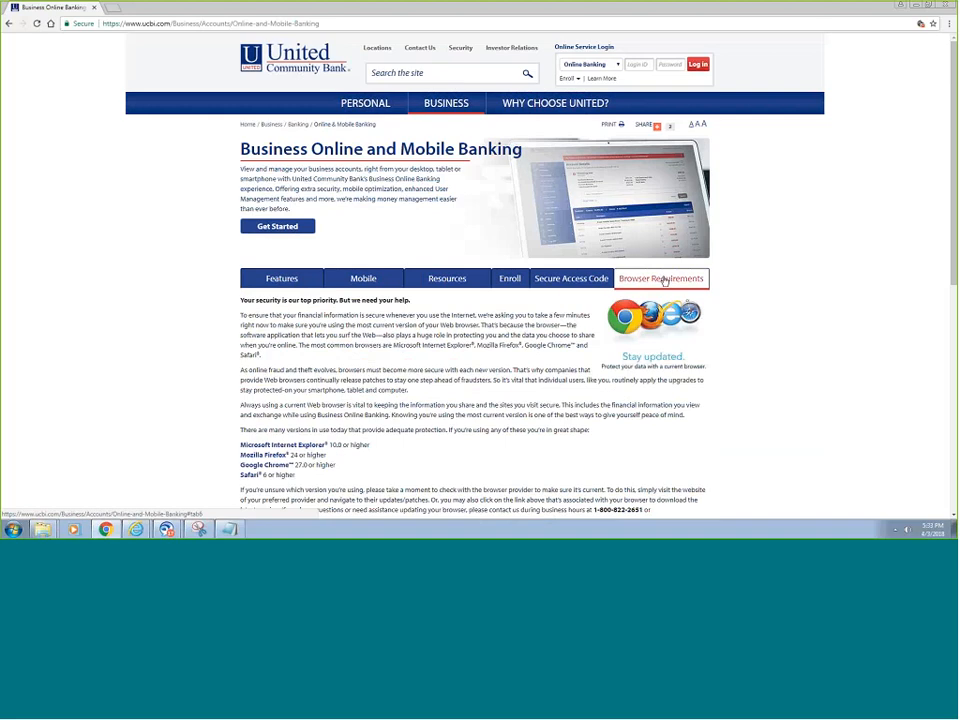
- Return to Resources and scroll down to the video tutorials and quick reference guides
left_click(456, 282)
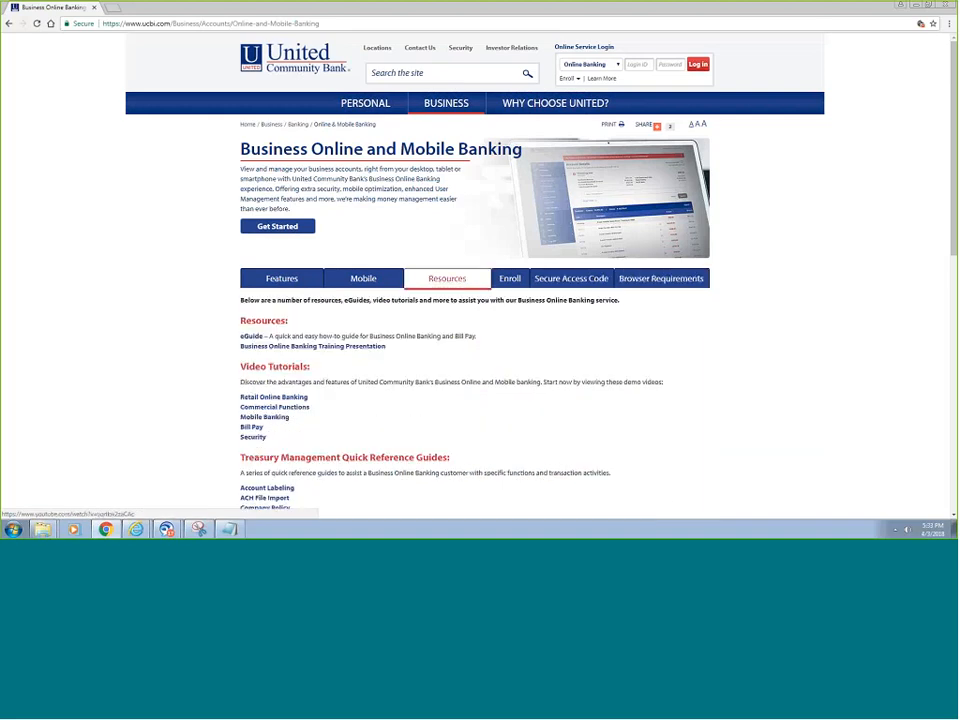
scroll(403, 337, "down", 1)
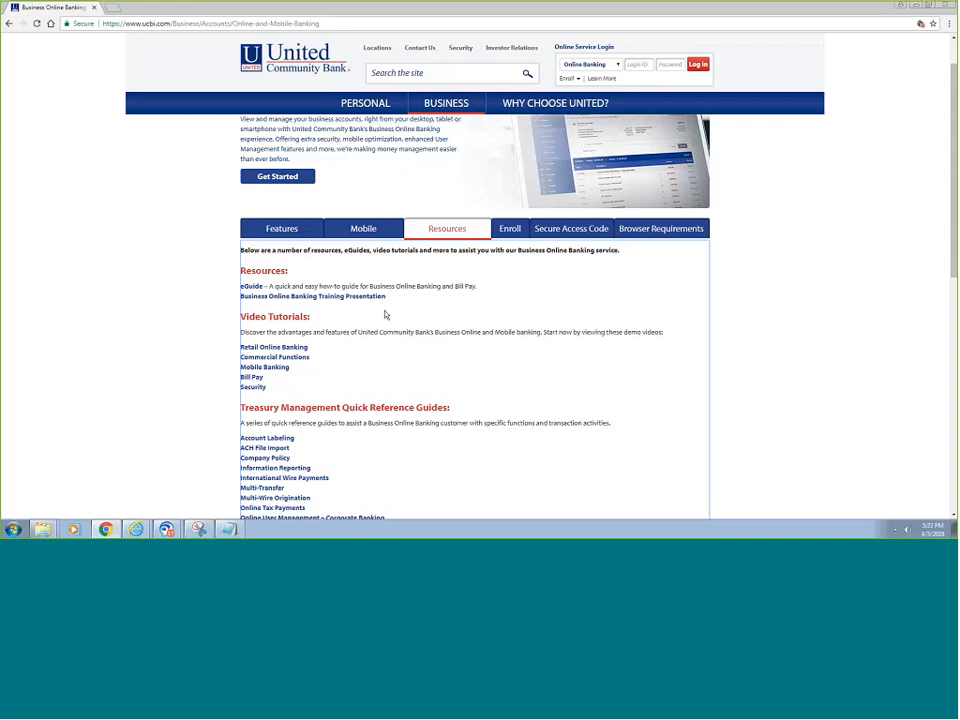
scroll(384, 315, "down", 2)
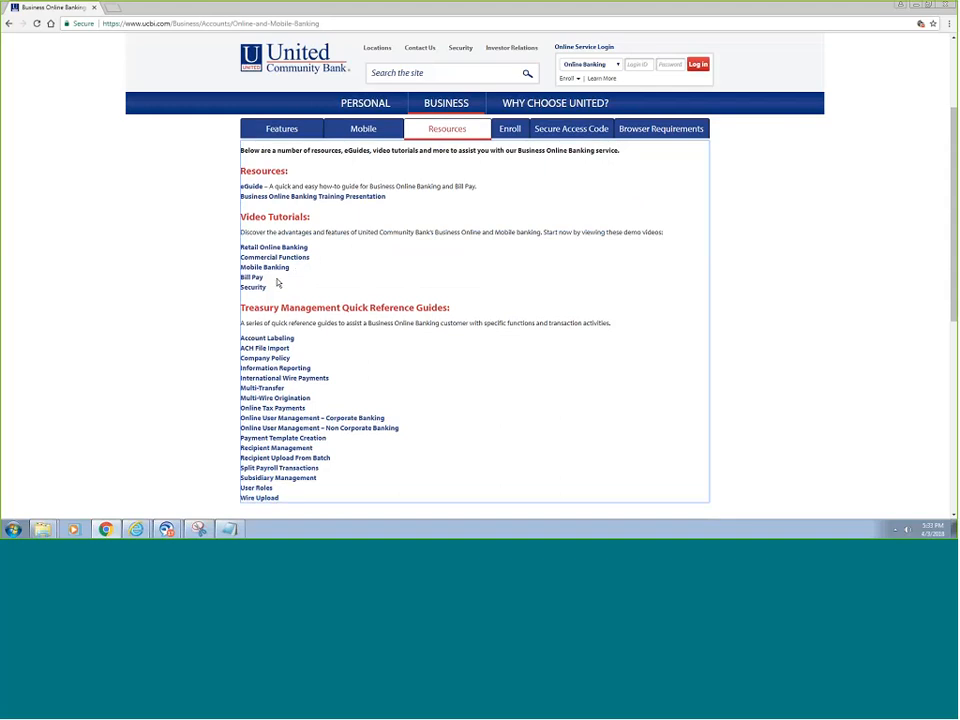
scroll(392, 288, "down", 2)
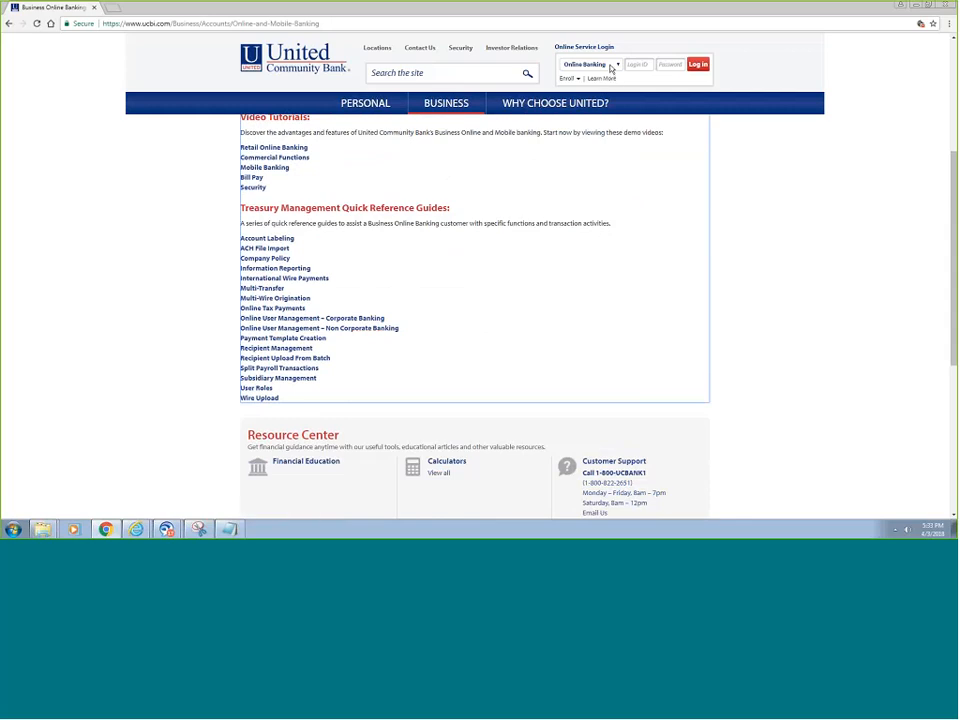
- Sign in with the online banking login ID and password, correcting a mistyped password
left_click(640, 64)
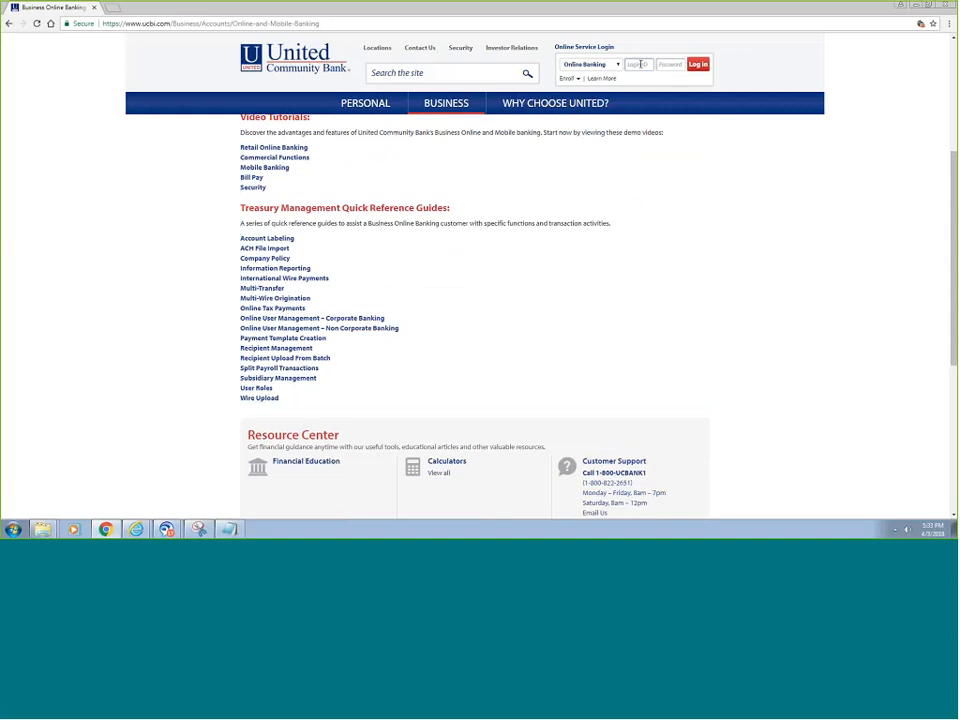
type("testuser")
key("Tab")
type("••")
key("BackSpace")
key("BackSpace")
type("••••••••")
key("Return")
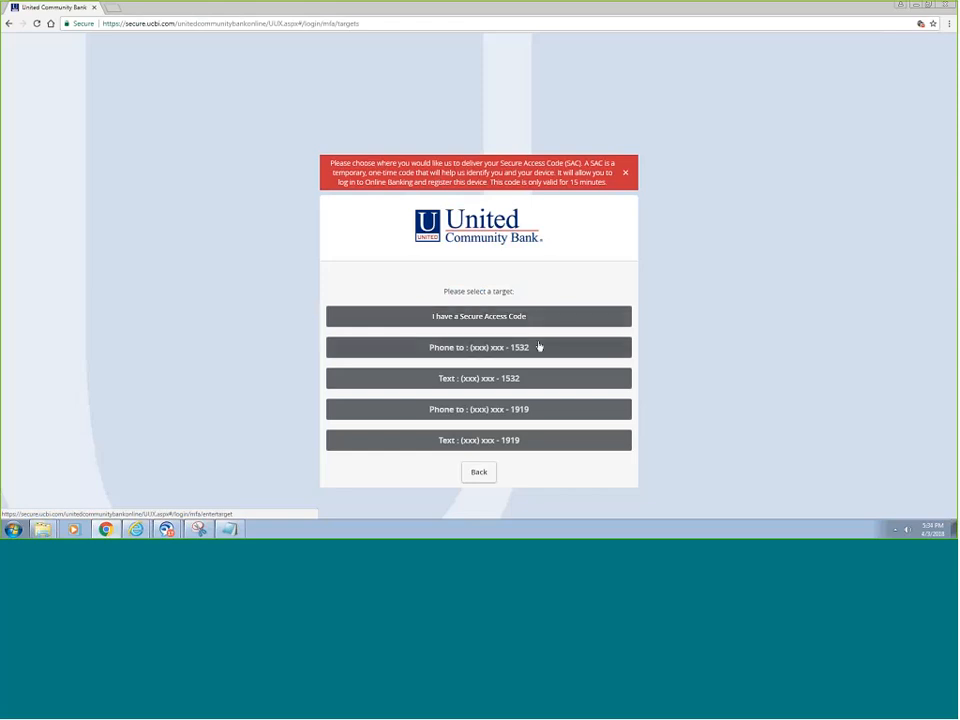
- Get the Secure Access Code by text, enter it, and skip registering the device
left_click(493, 380)
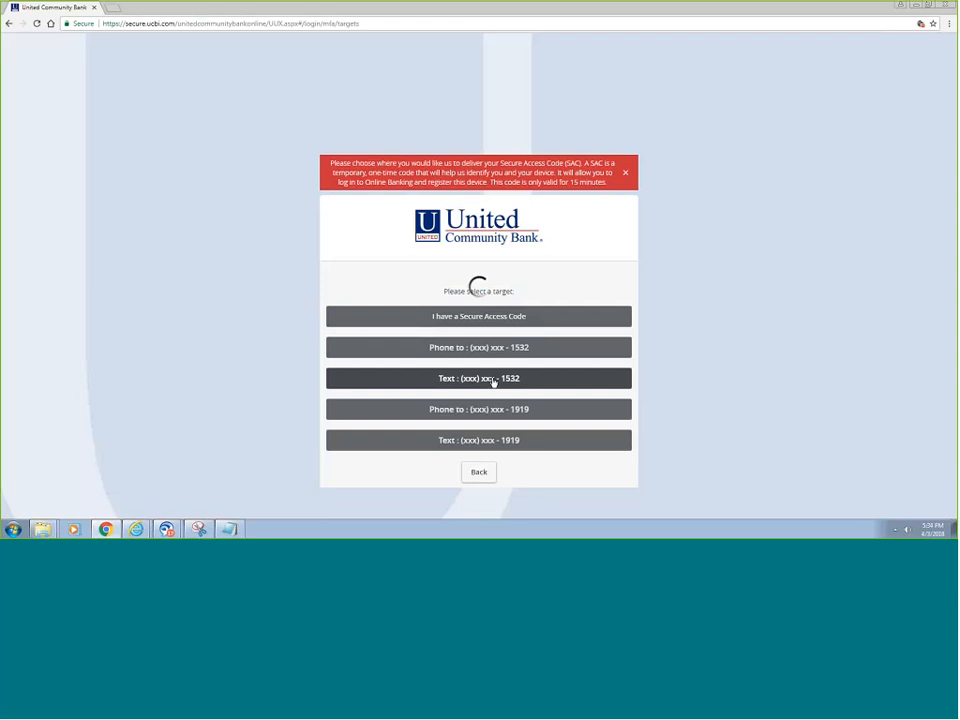
left_click(472, 295)
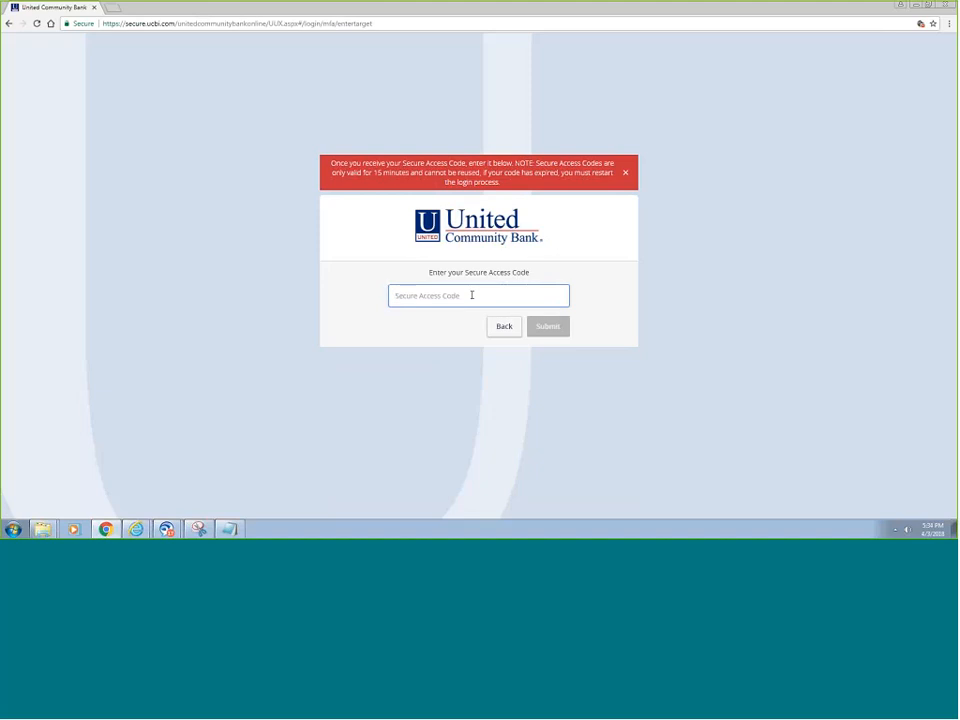
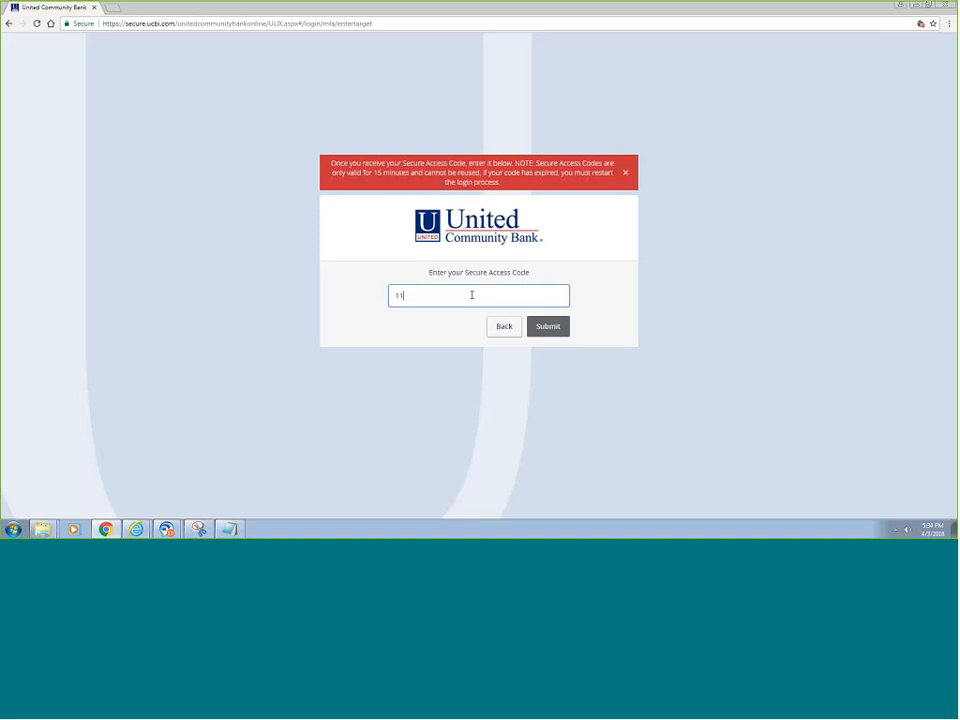
key("Return")
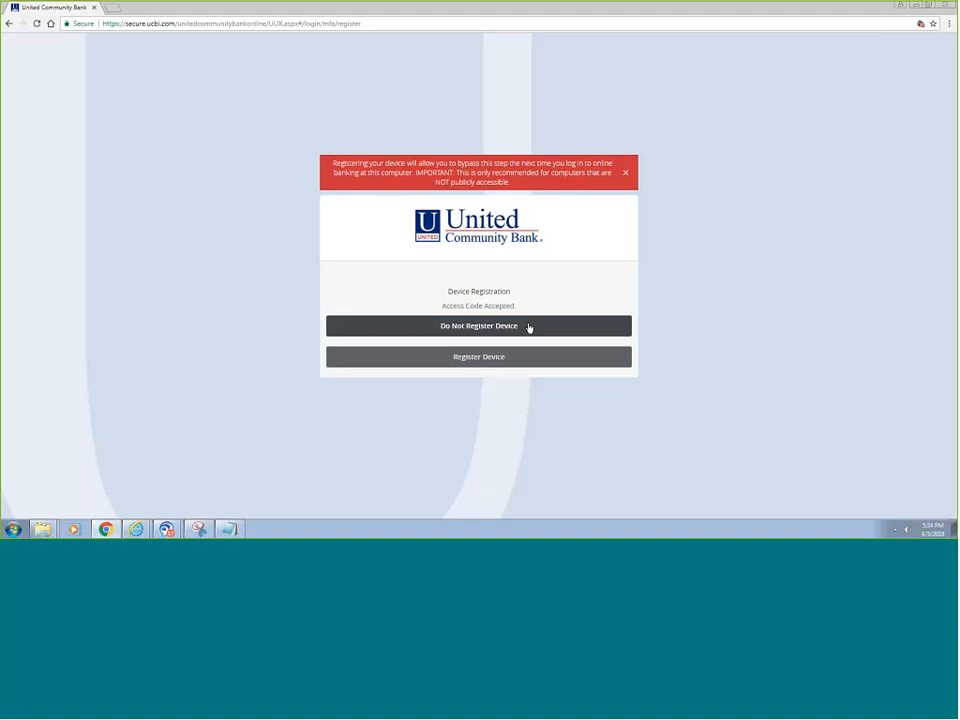
left_click(529, 327)
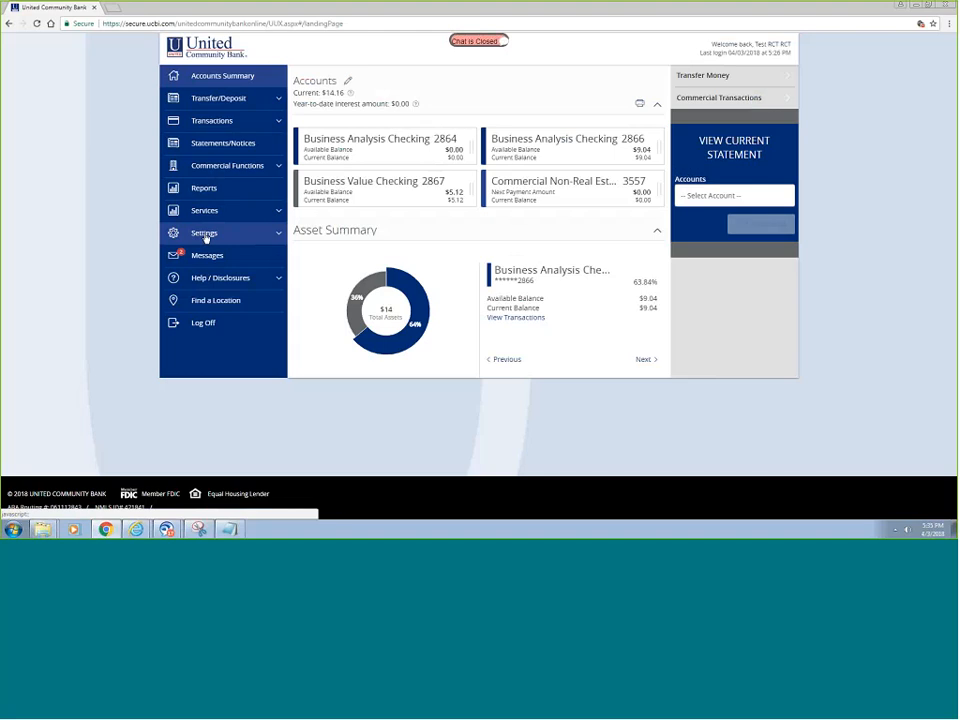
- Expand Commercial Functions in the sidebar and open Payments
left_click(231, 169)
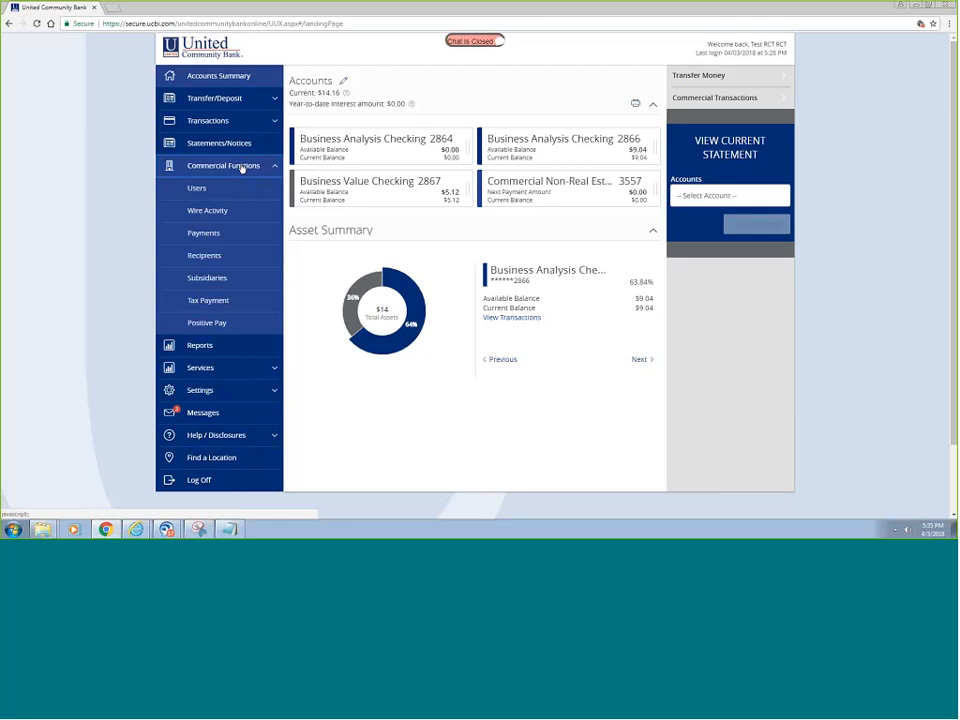
left_click(204, 233)
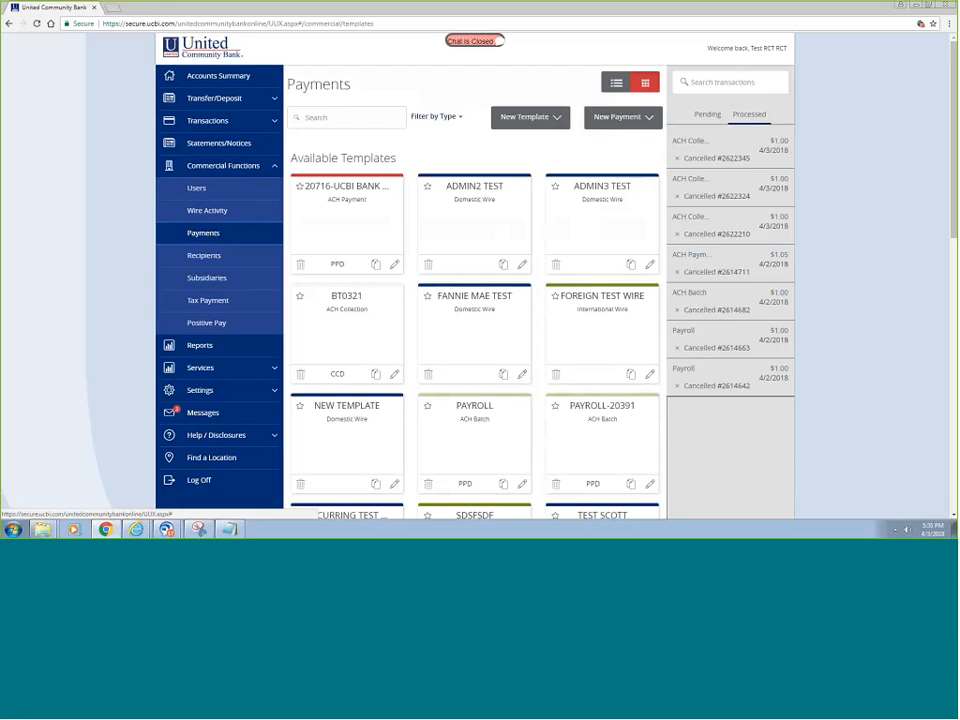
- Start a new domestic wire dated April 6, 2018 and begin adding a new recipient
left_click(650, 118)
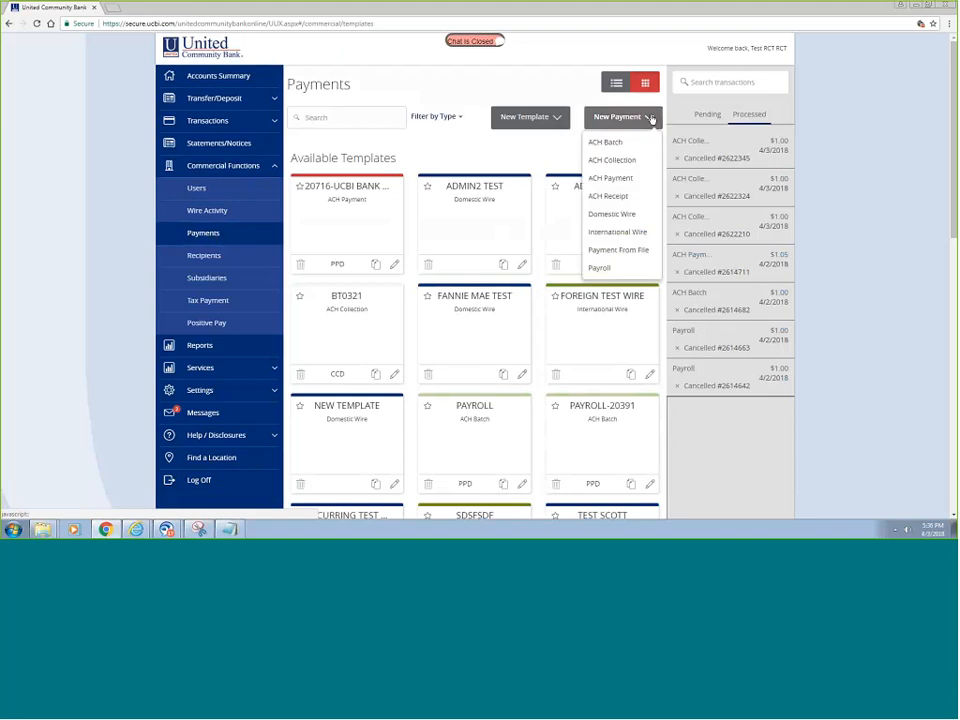
left_click(626, 216)
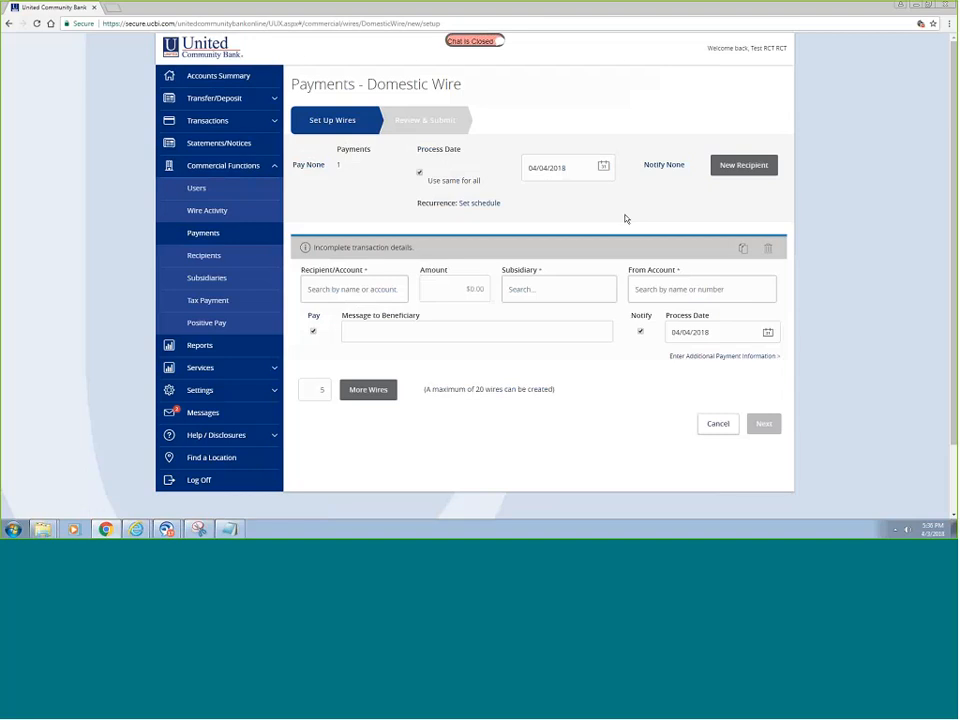
left_click(604, 167)
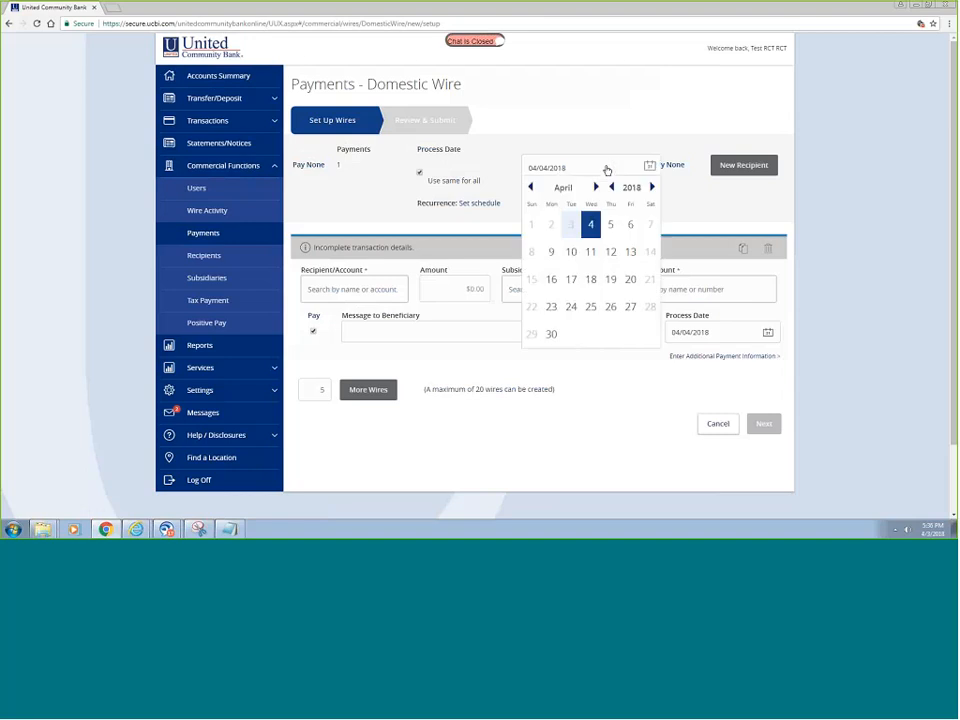
left_click(631, 226)
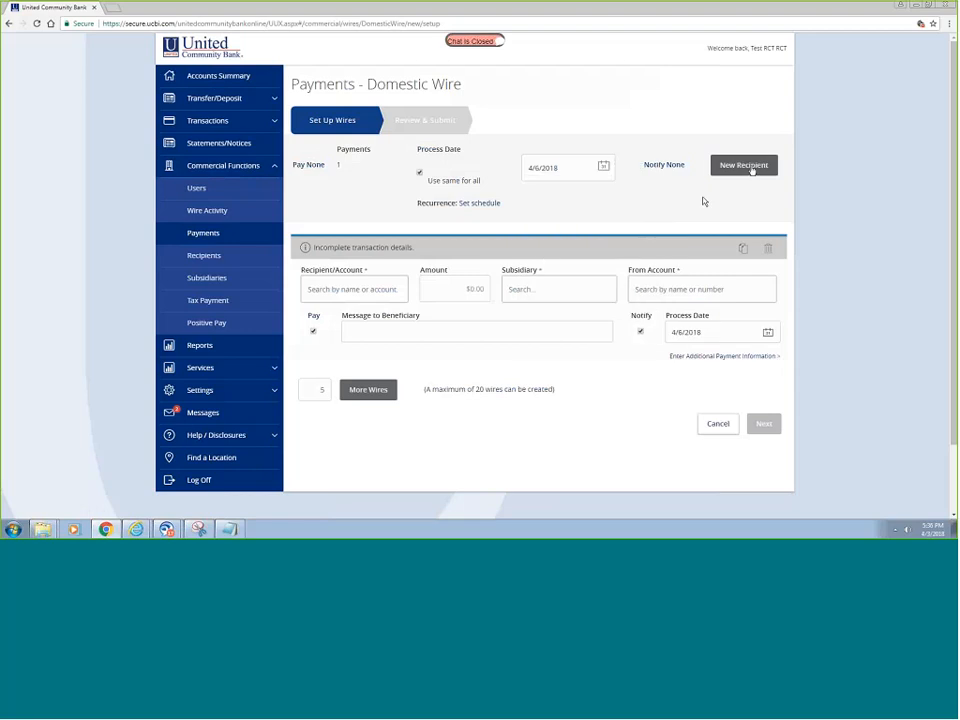
left_click(748, 167)
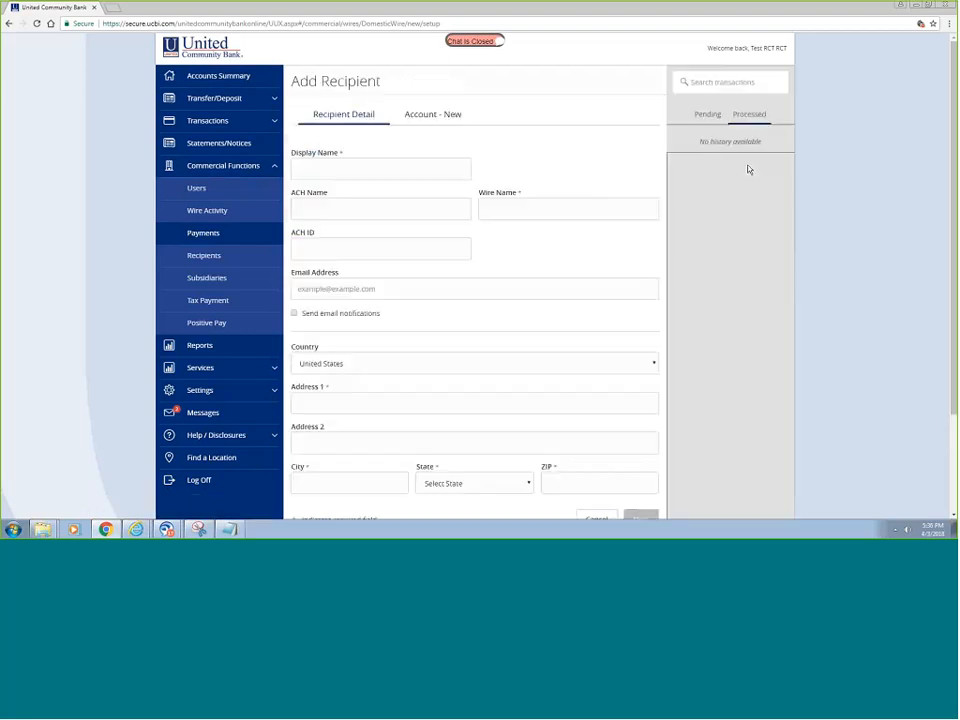
- Enter 'Test Client' as both the recipient's display name and wire name
left_click(392, 169)
type("T")
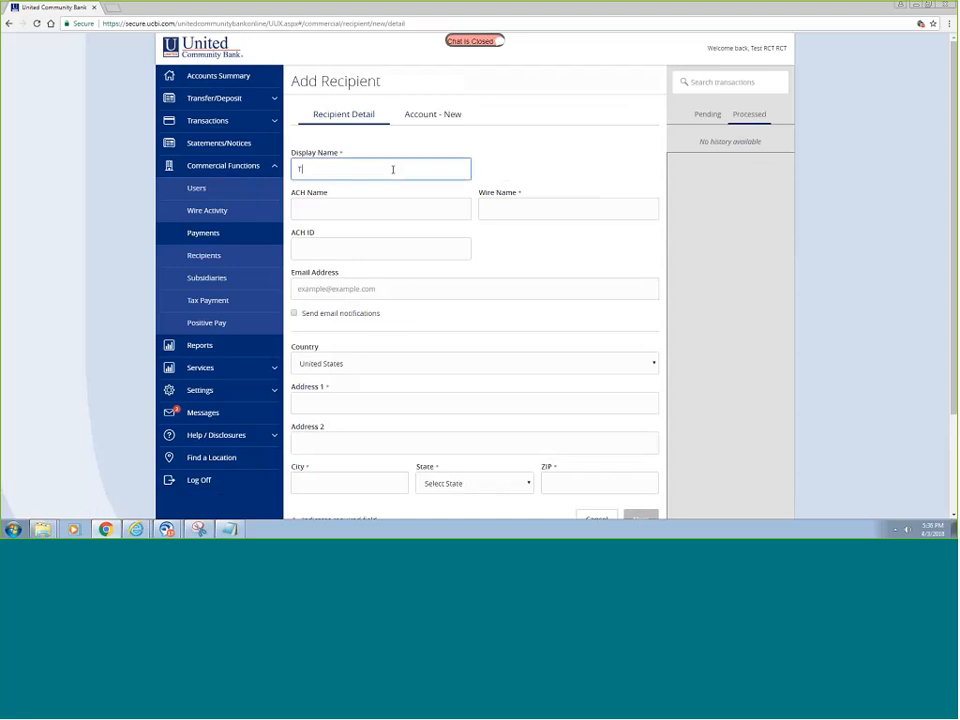
type("est Client")
key("Tab")
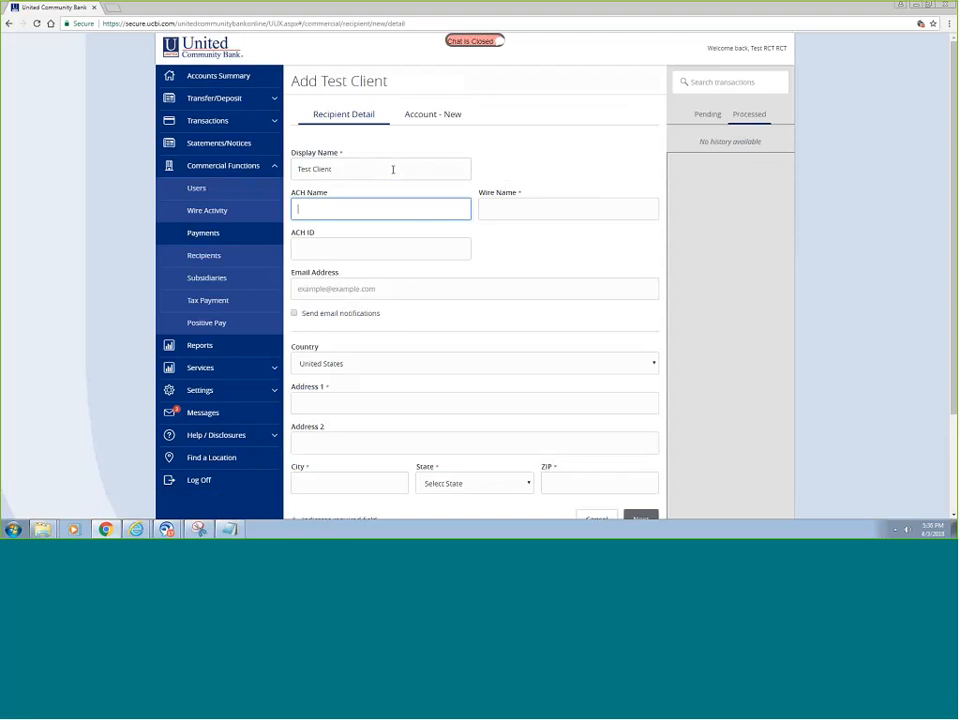
key("Tab")
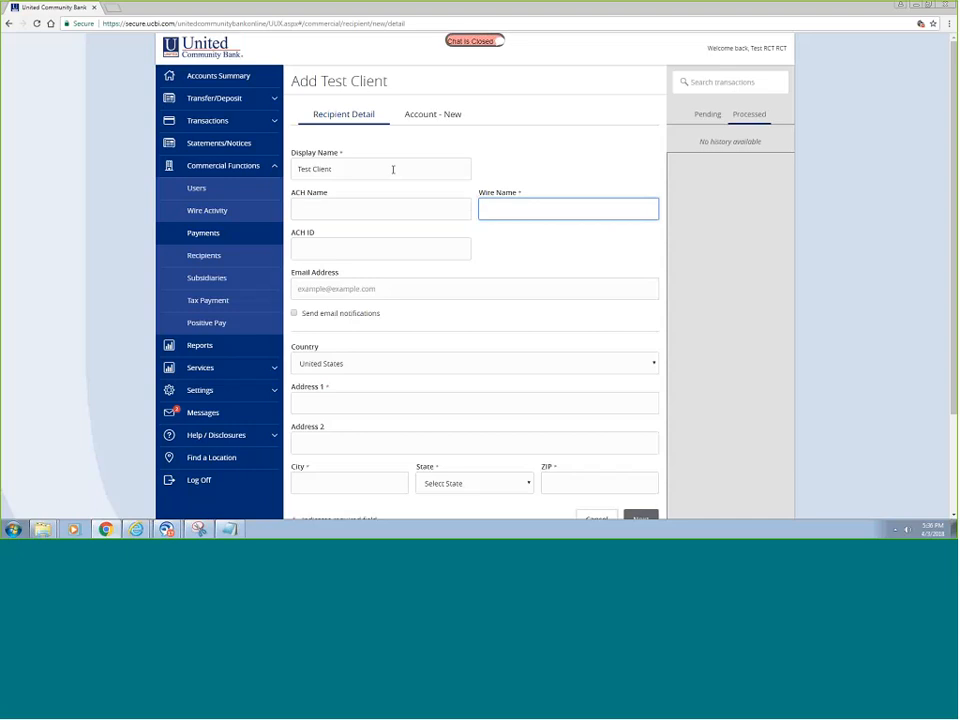
type("Test Client")
key("Tab")
key("Tab")
key("Tab")
key("Tab")
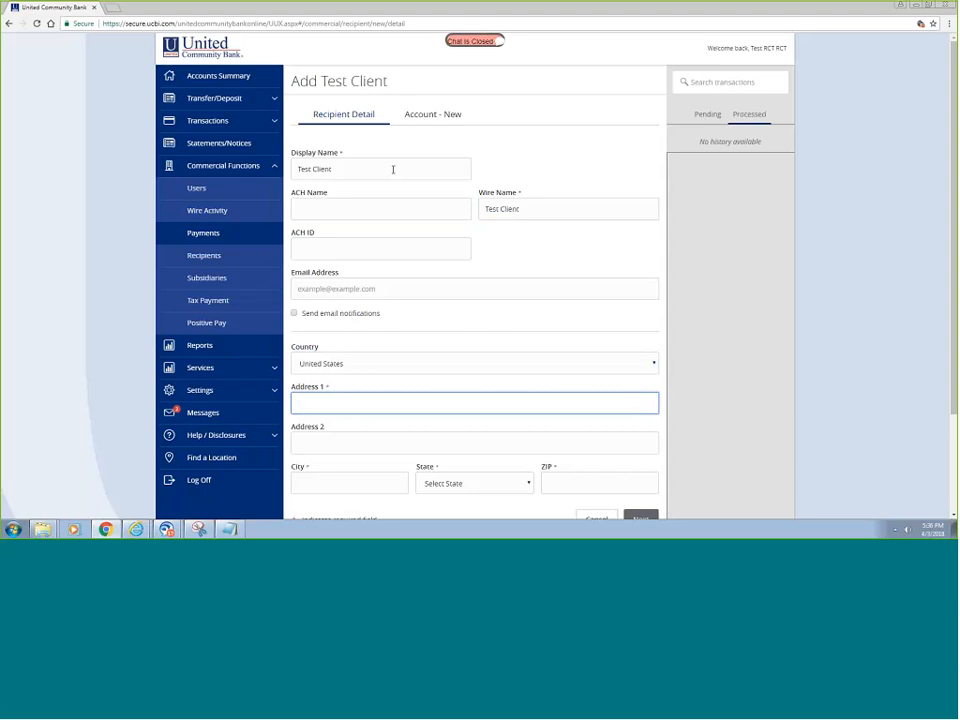
- Fill in the recipient's street address, city, state South Carolina and ZIP, then continue
scroll(508, 208, "down", 3)
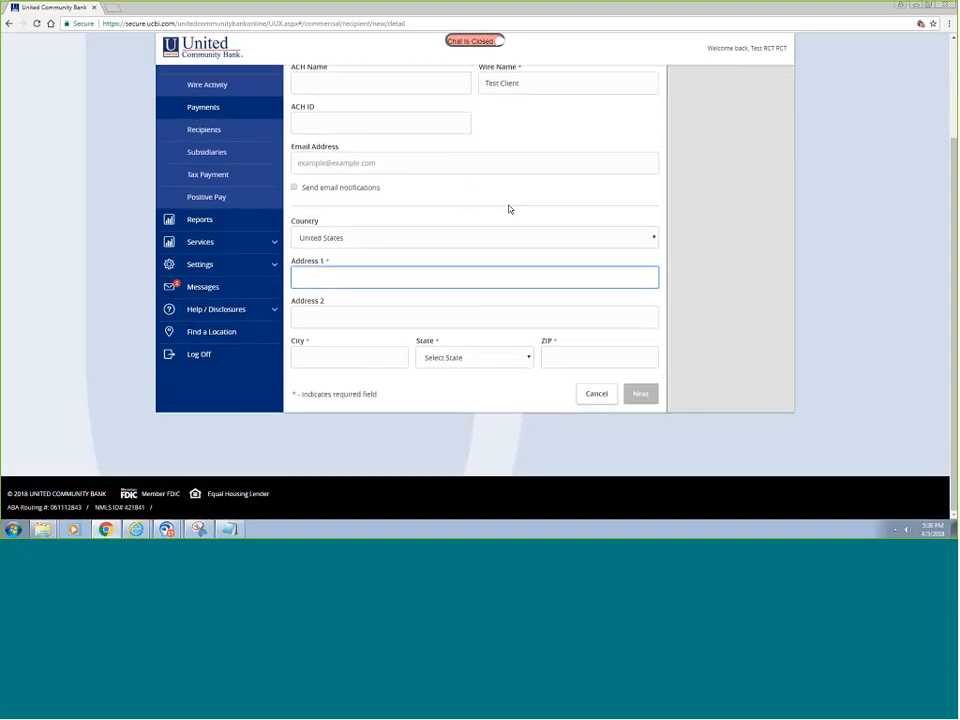
type("306 East North Street")
key("Tab")
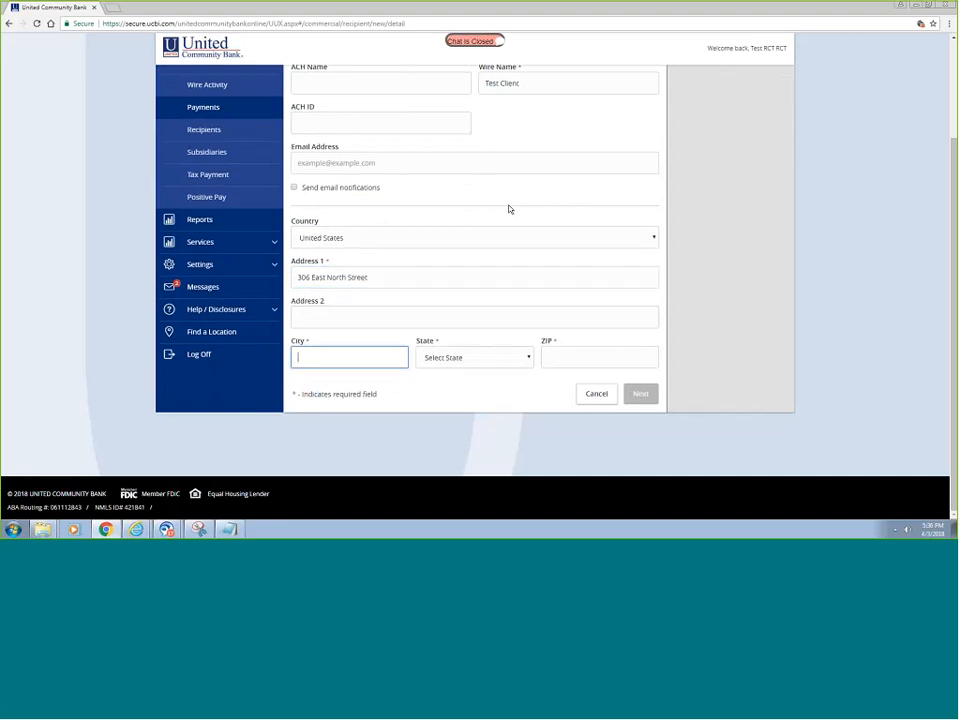
type("Greenville")
key("Tab")
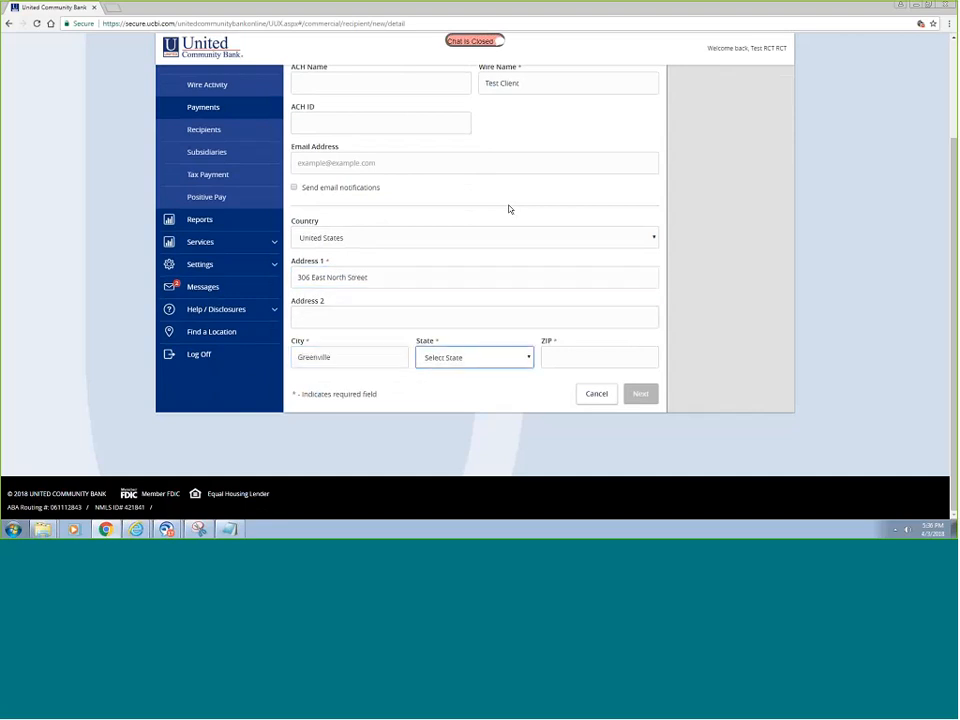
key("s")
key("Tab")
type("29601")
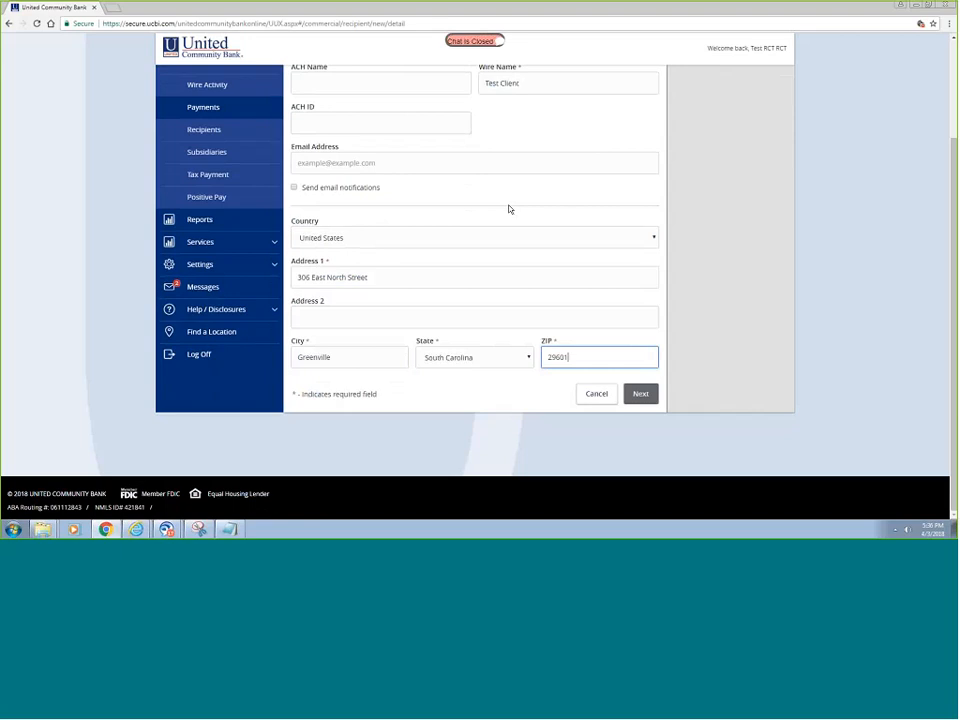
scroll(508, 209, "up", 2)
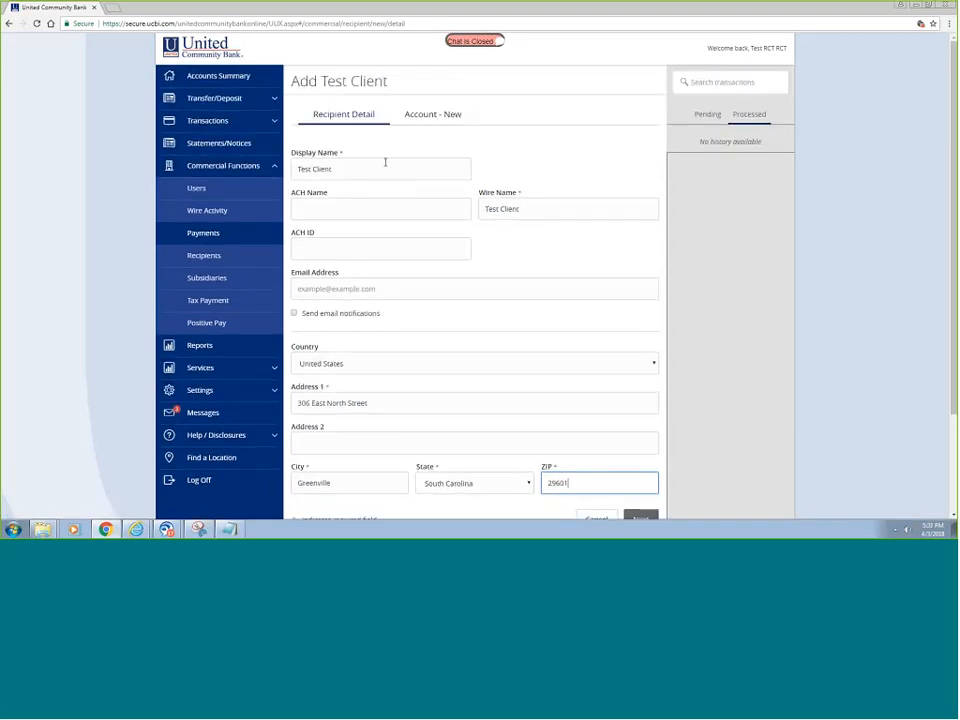
scroll(690, 380, "down", 2)
left_click(641, 470)
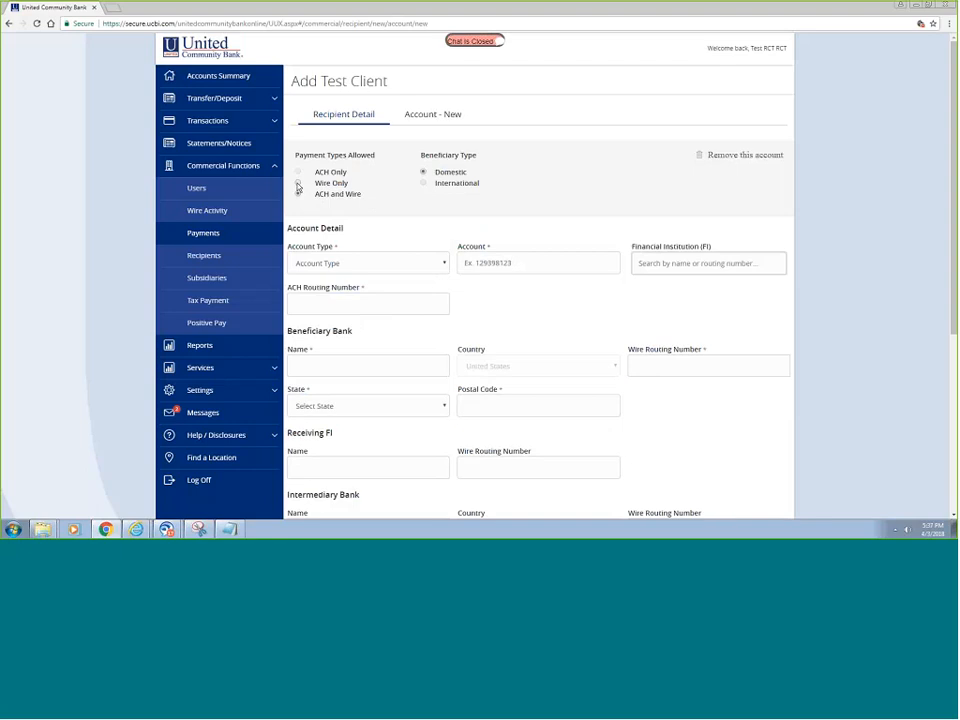
- Make the account Wire Only, enter its account number, and pick United Community Bank via routing 061112843
left_click(297, 183)
left_click(396, 265)
type("1")
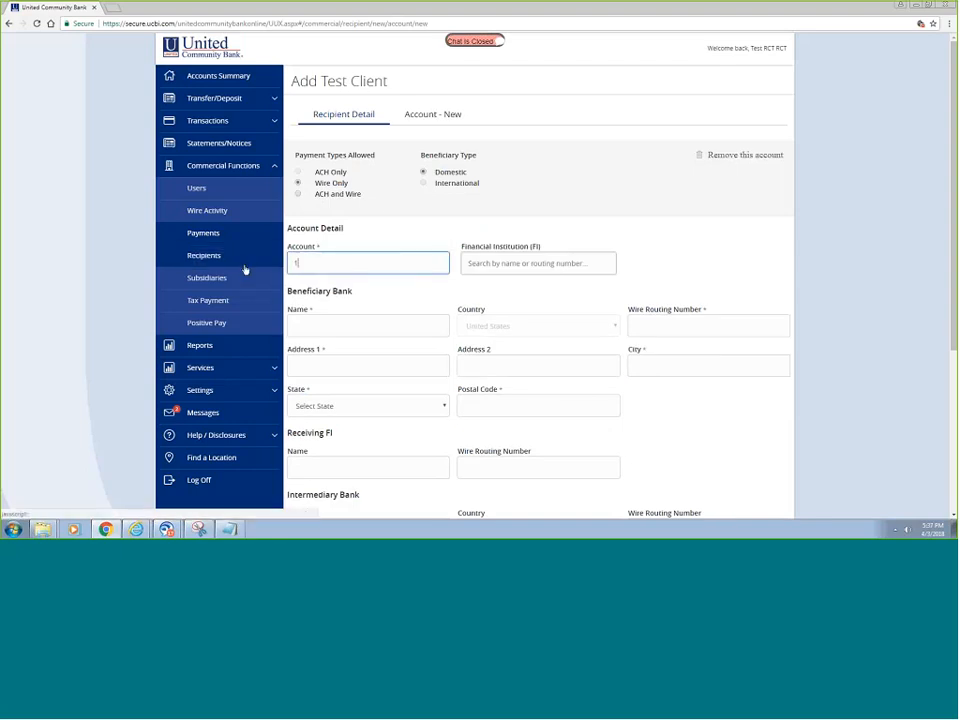
type("23456789")
key("Tab")
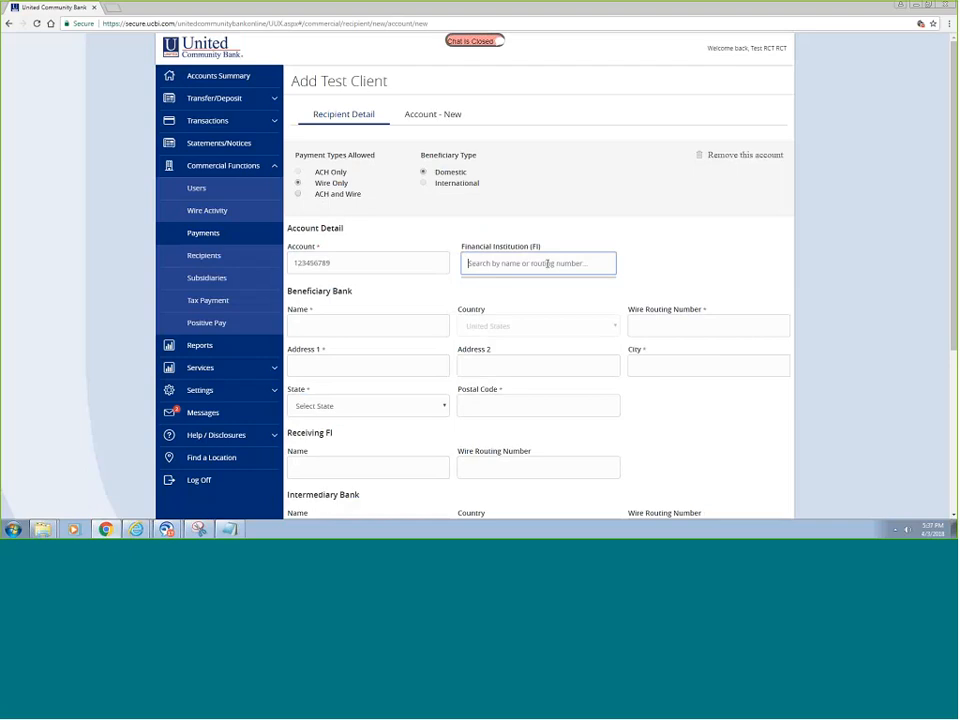
type("06")
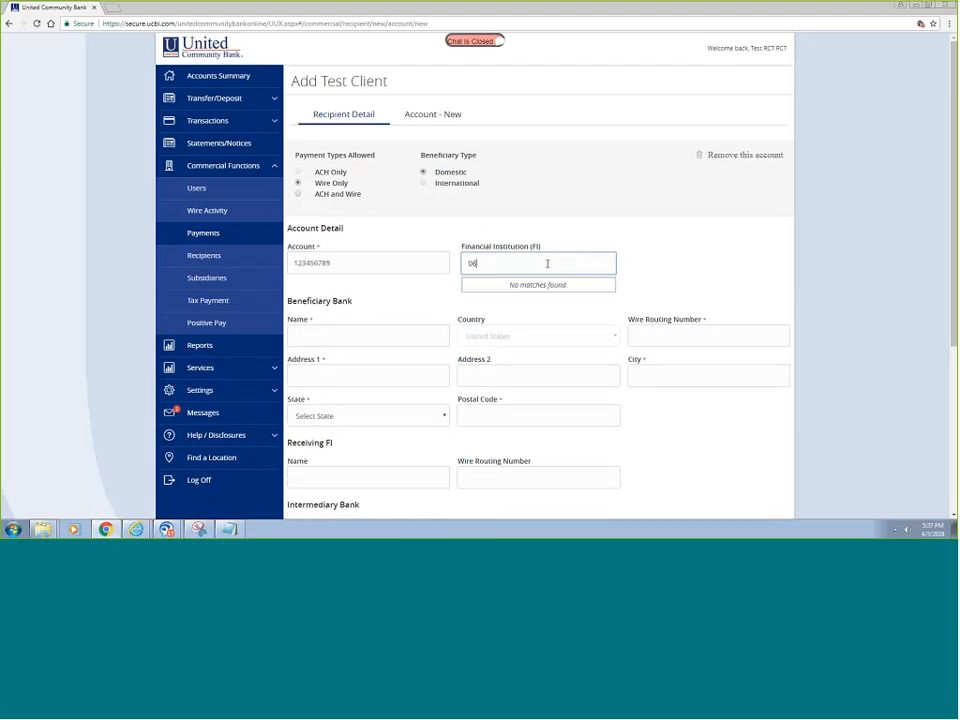
type("111284")
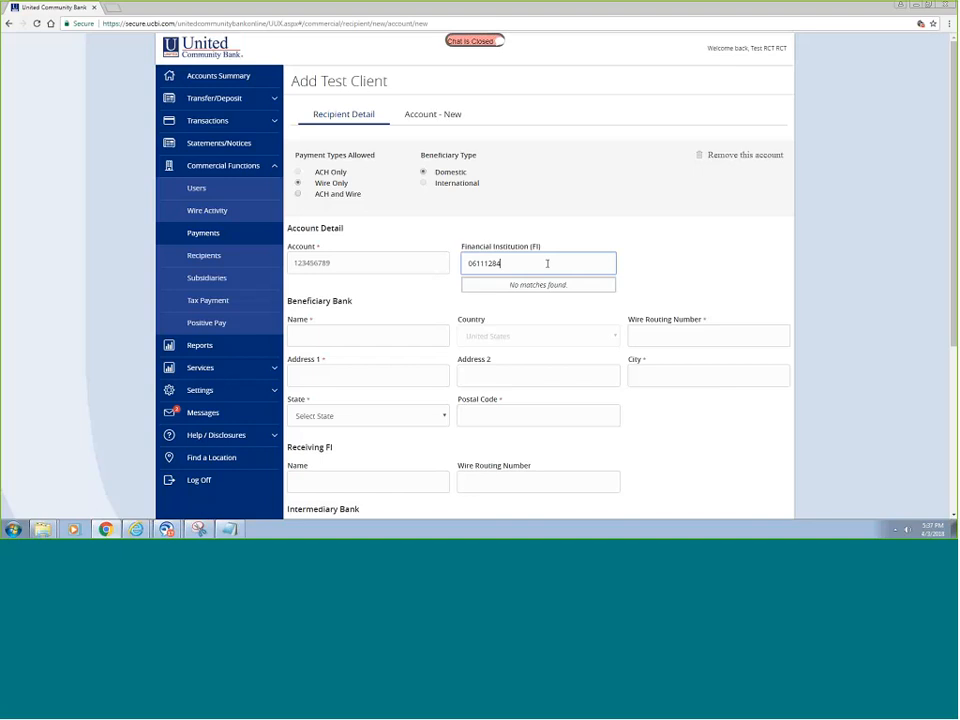
type("3")
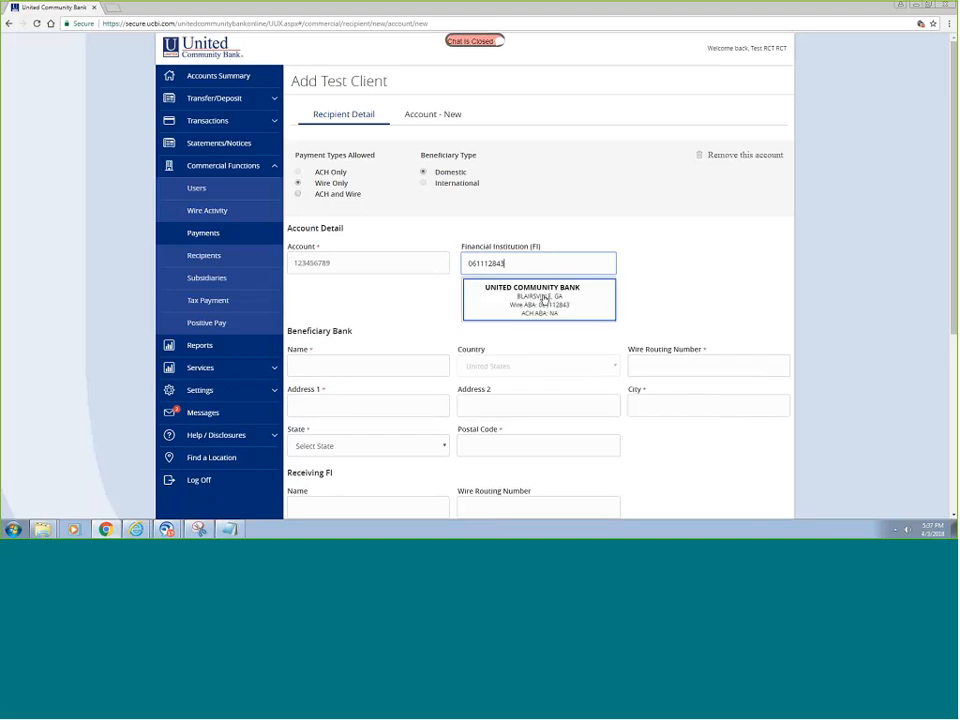
left_click(544, 298)
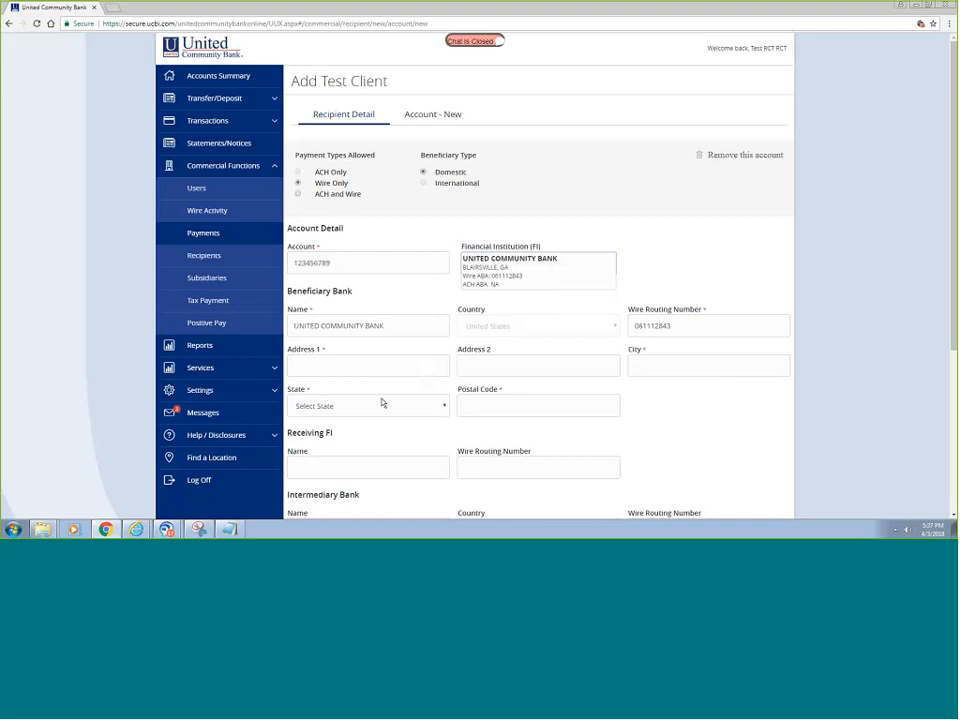
- Complete the beneficiary bank's address: street, Greenville, South Carolina and postal code
left_click(373, 368)
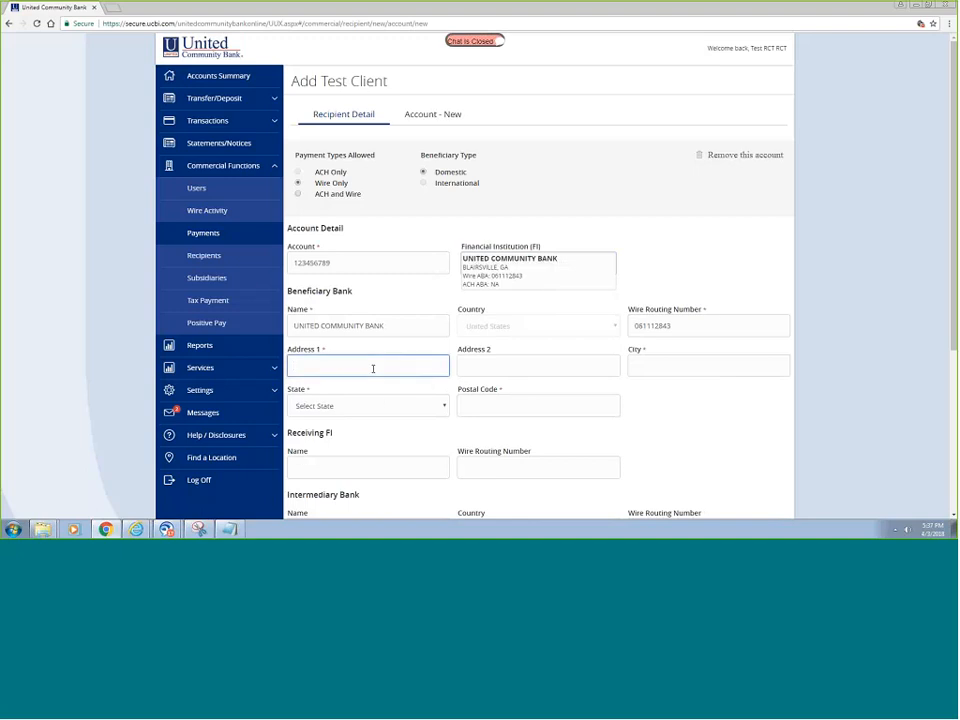
type("306 East North Street")
key("Tab")
key("Tab")
type("Gr")
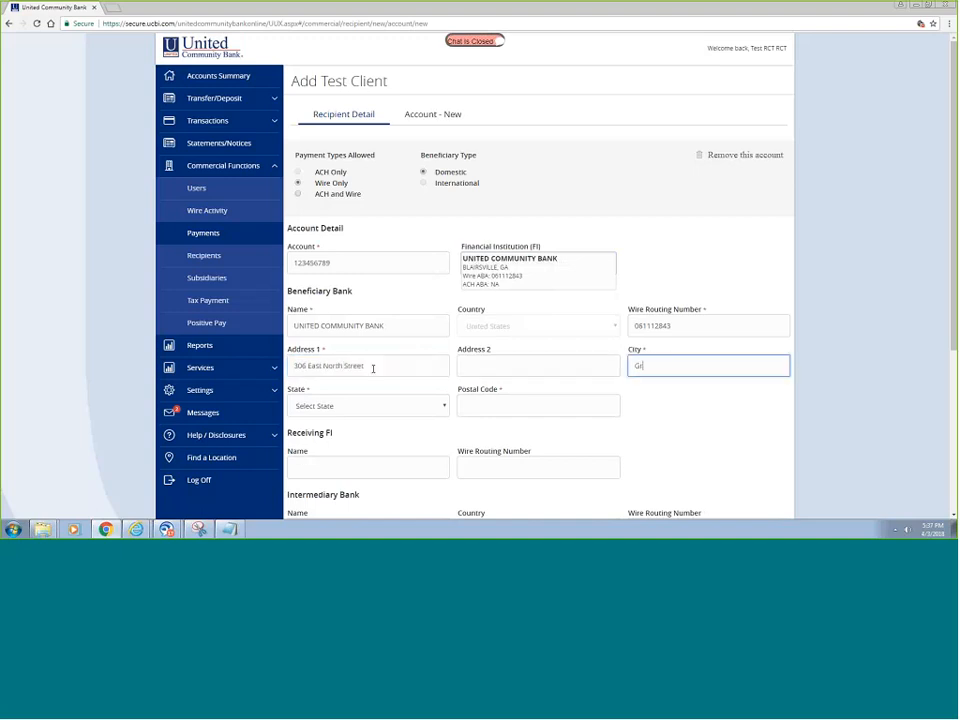
type("eenville")
key("Tab")
type("s")
key("Tab")
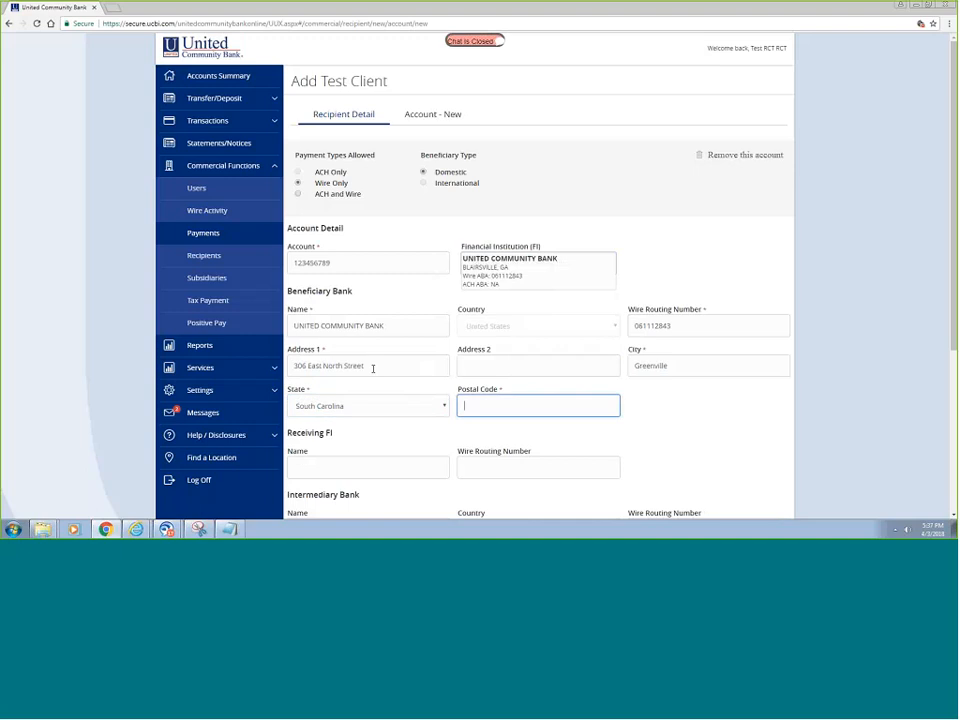
type("29601")
scroll(684, 411, "down", 3)
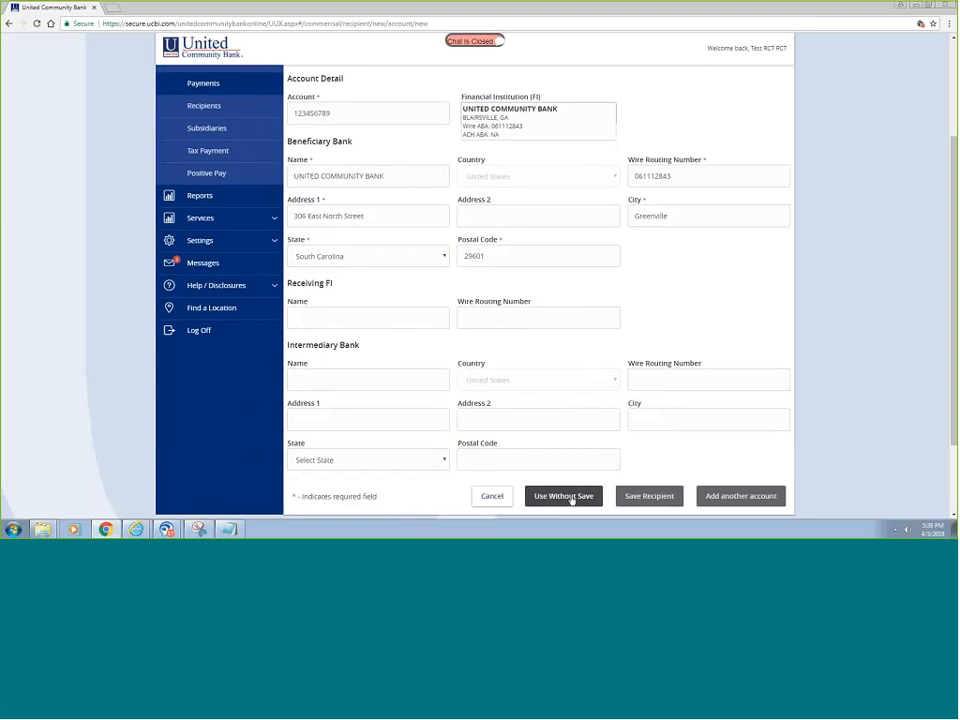
- Save the recipient, keep April 6 as process date, and enter amount 1.00
left_click(652, 496)
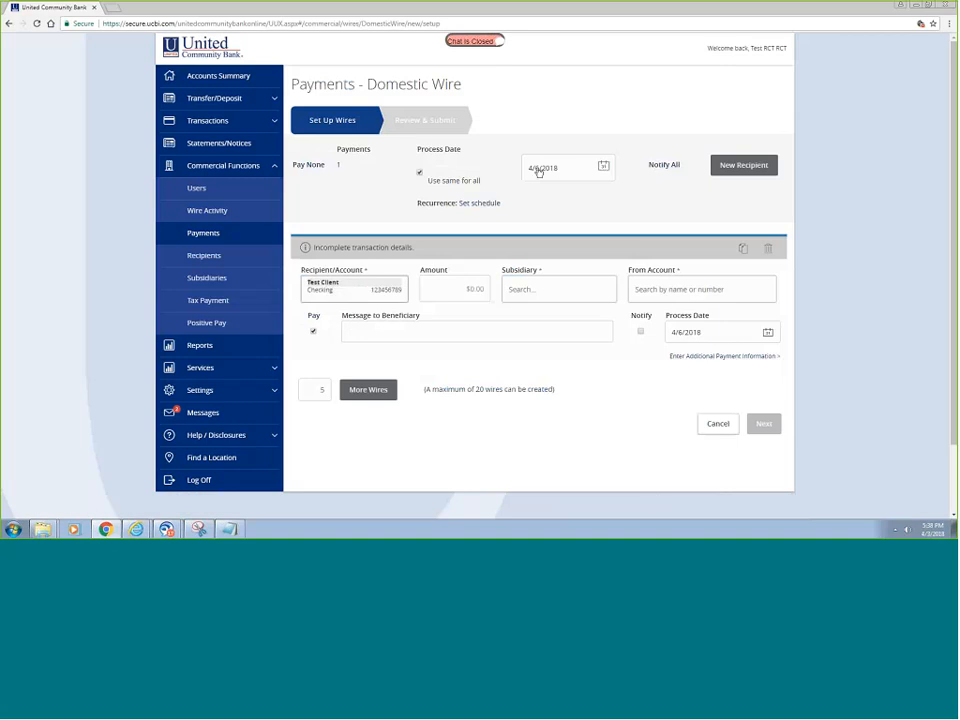
left_click(603, 169)
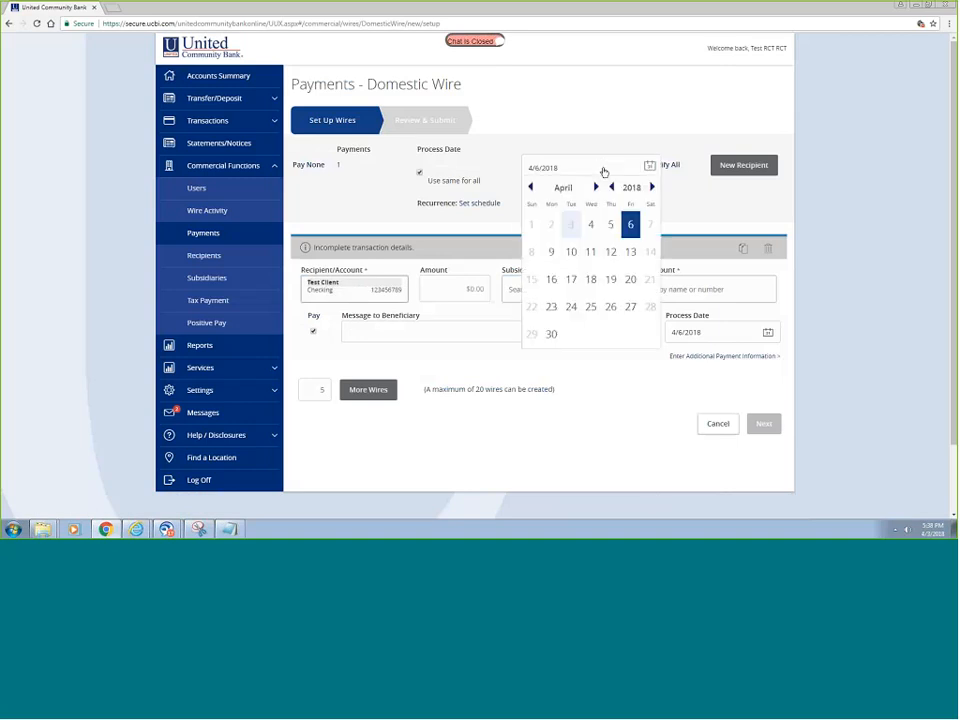
left_click(631, 225)
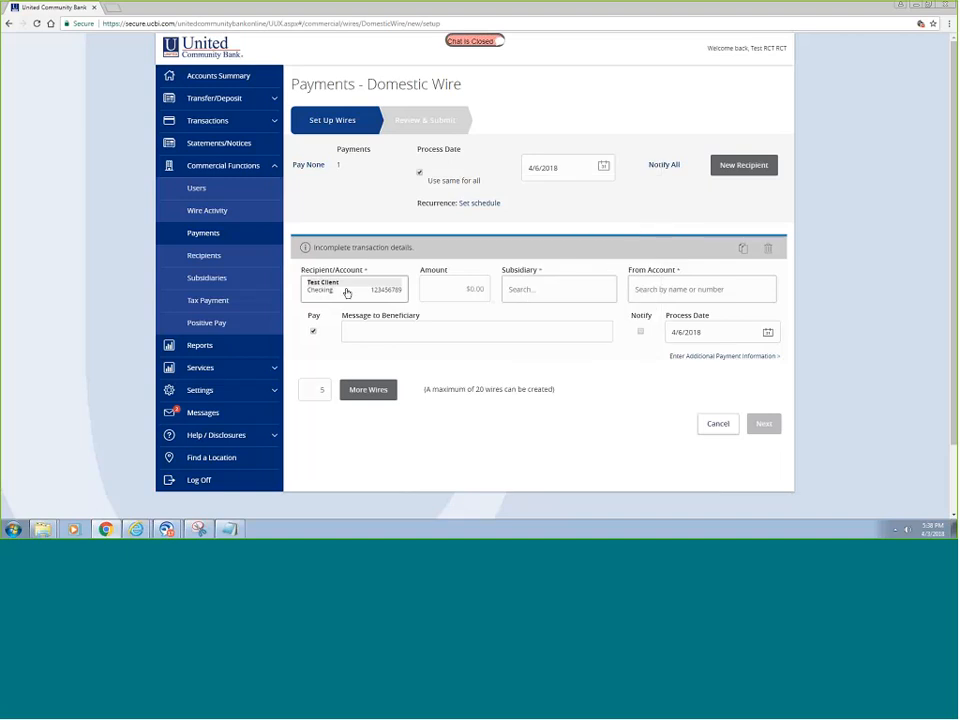
left_click(476, 288)
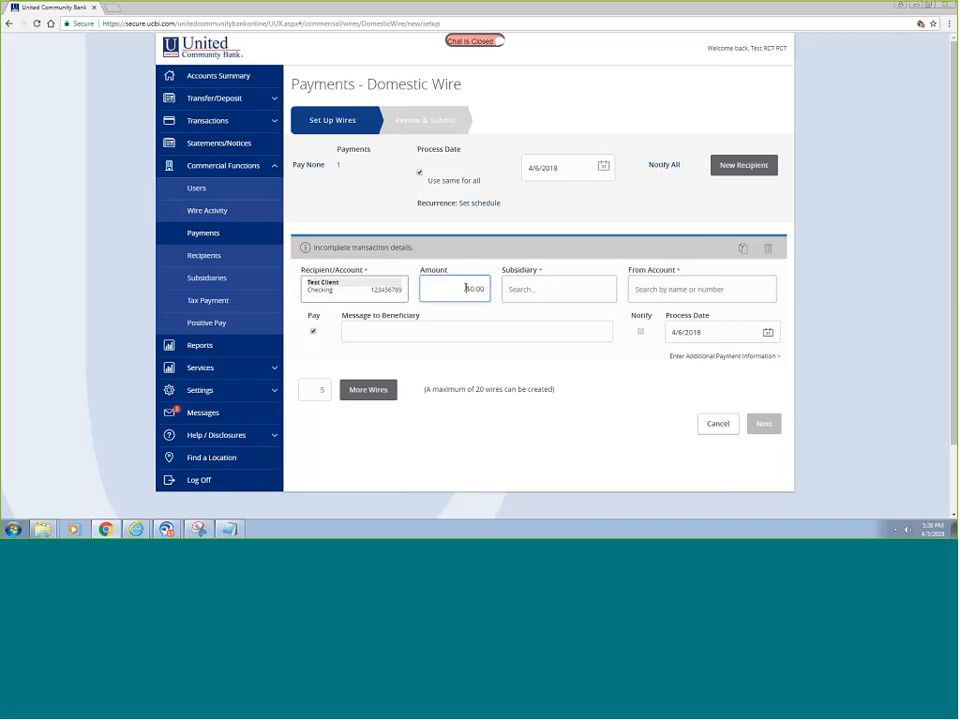
type("1.00")
- Choose subsidiary test client, the second Business Analysis Checking account, and message 'Payment on invoice 1234'
left_click(545, 282)
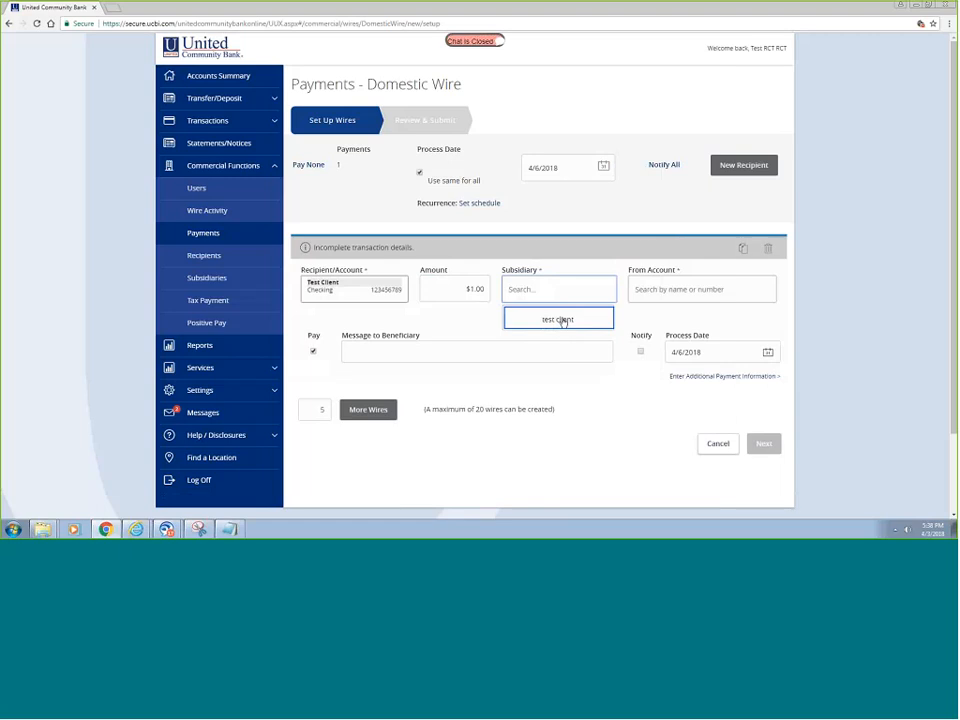
left_click(561, 321)
left_click(679, 287)
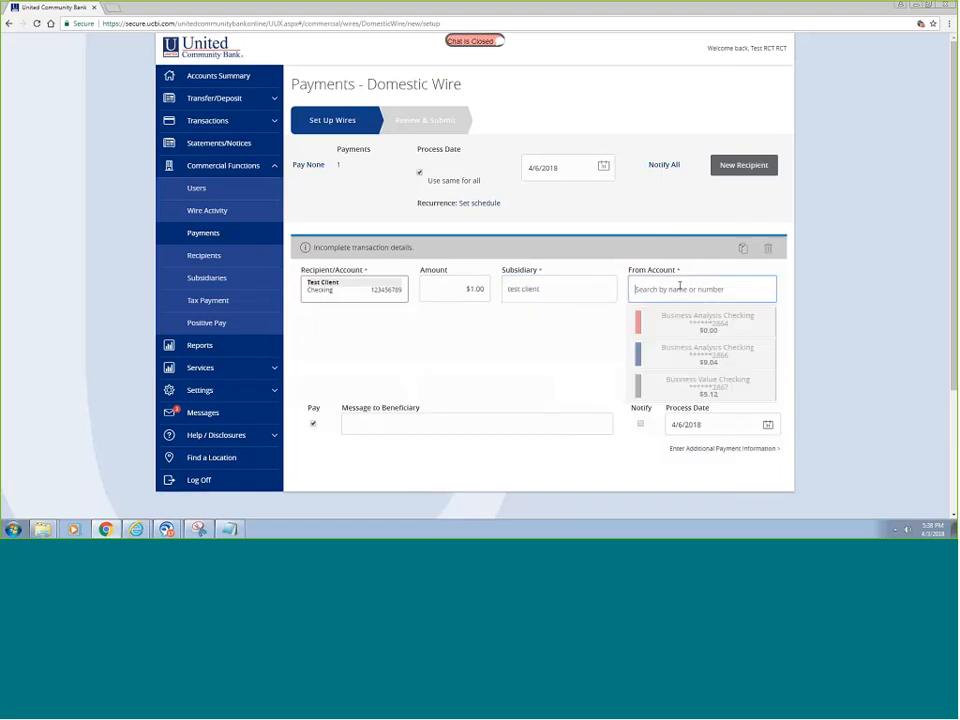
left_click(713, 358)
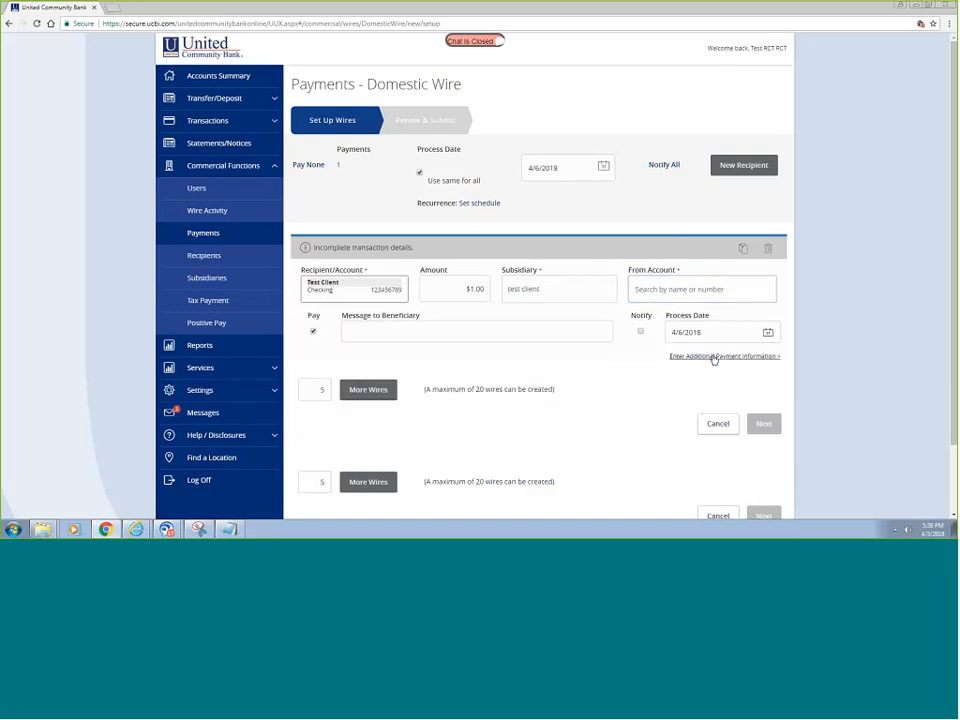
left_click(444, 332)
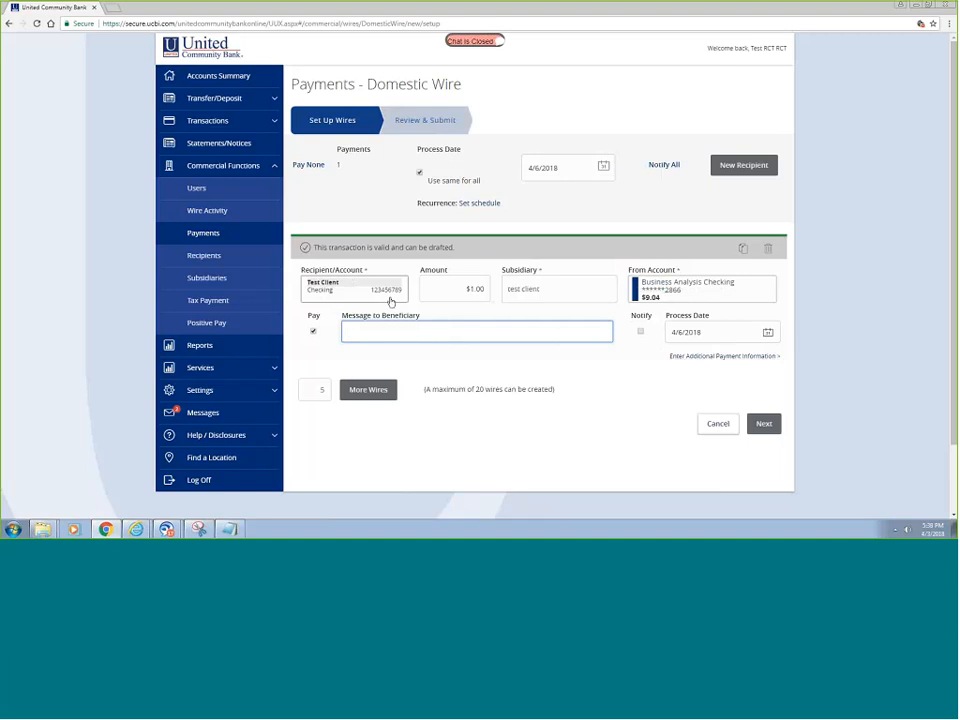
type("Payment on invoice 1234")
- Add beneficiary reference 'Invoice 1234' and continue to Review & Submit
left_click(714, 358)
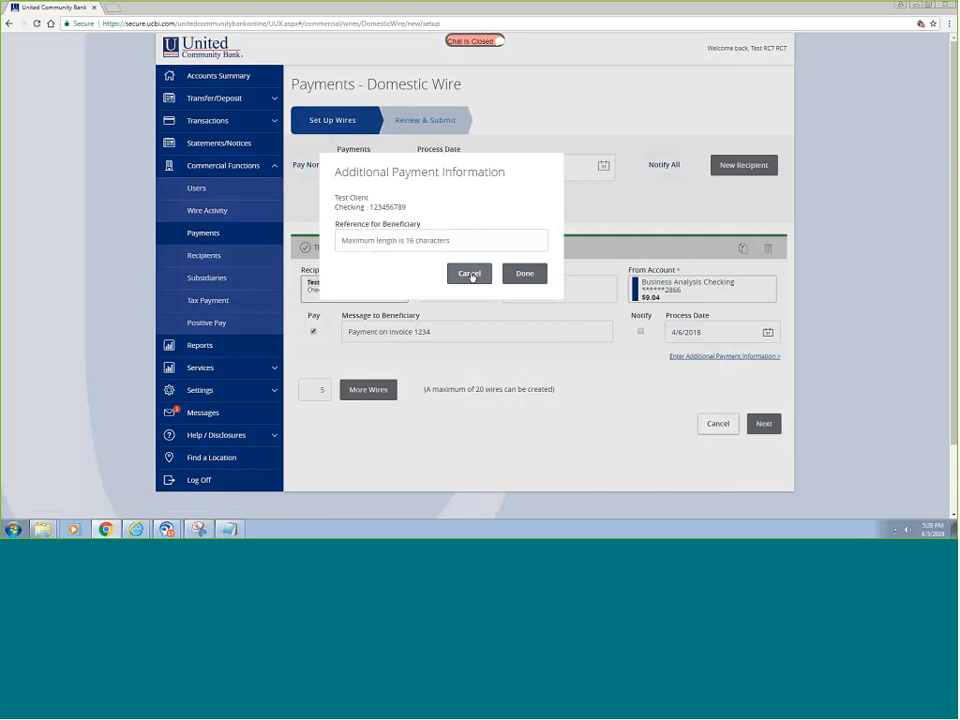
left_click(400, 241)
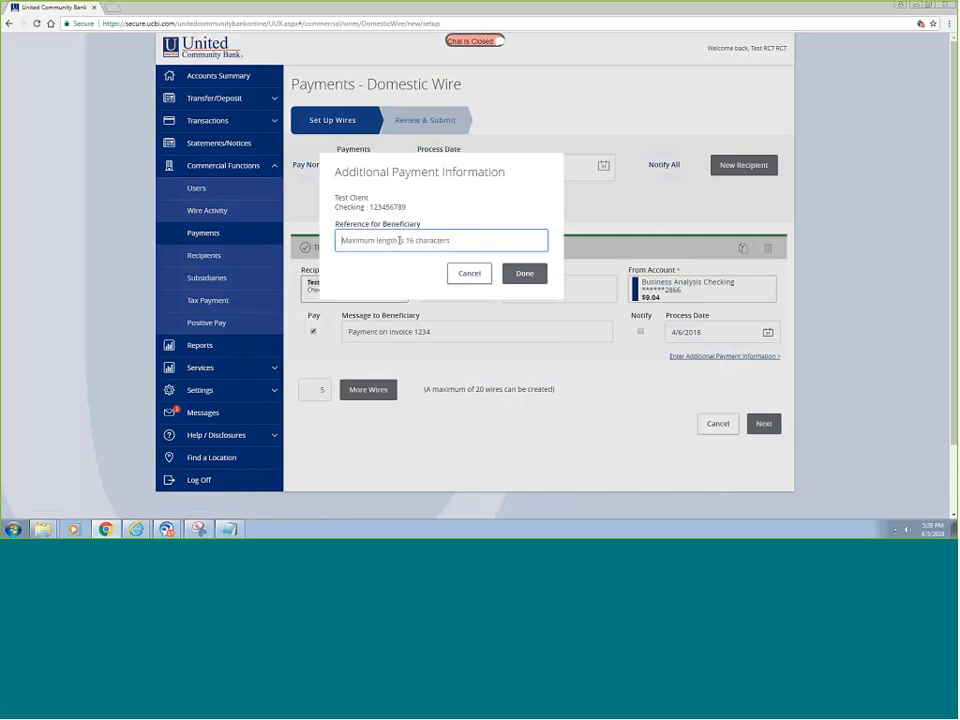
type("Invoice 1")
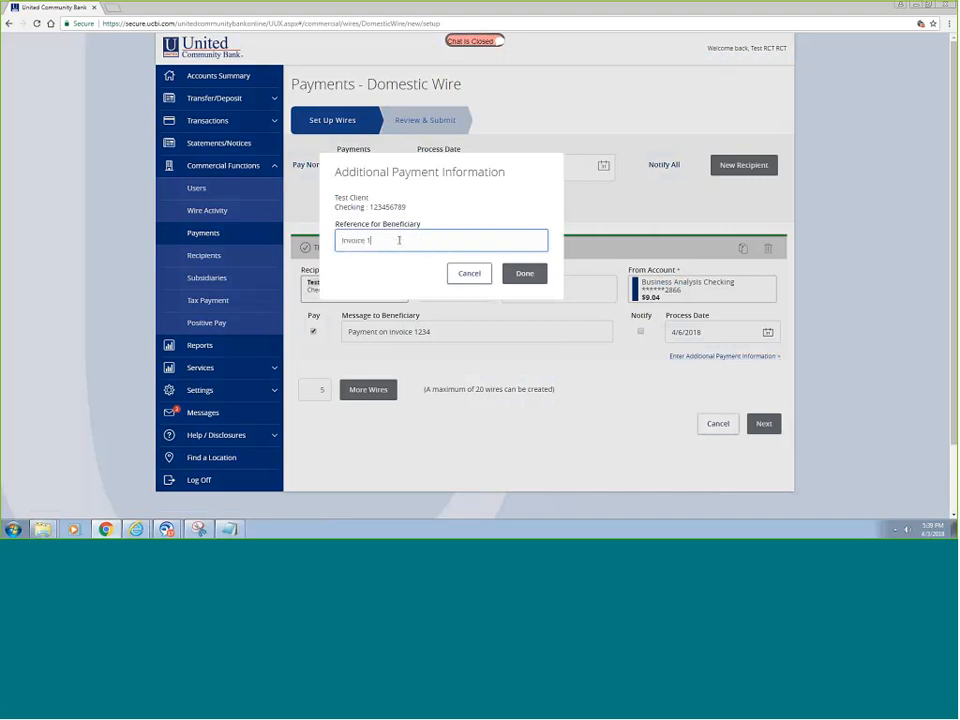
type("234")
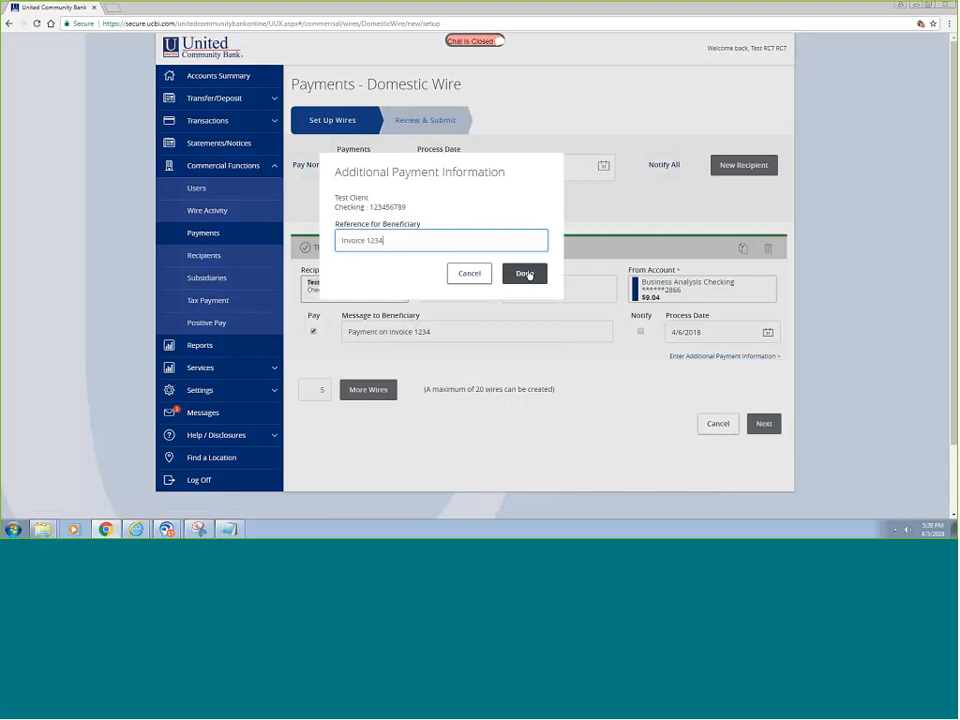
left_click(525, 273)
left_click(763, 424)
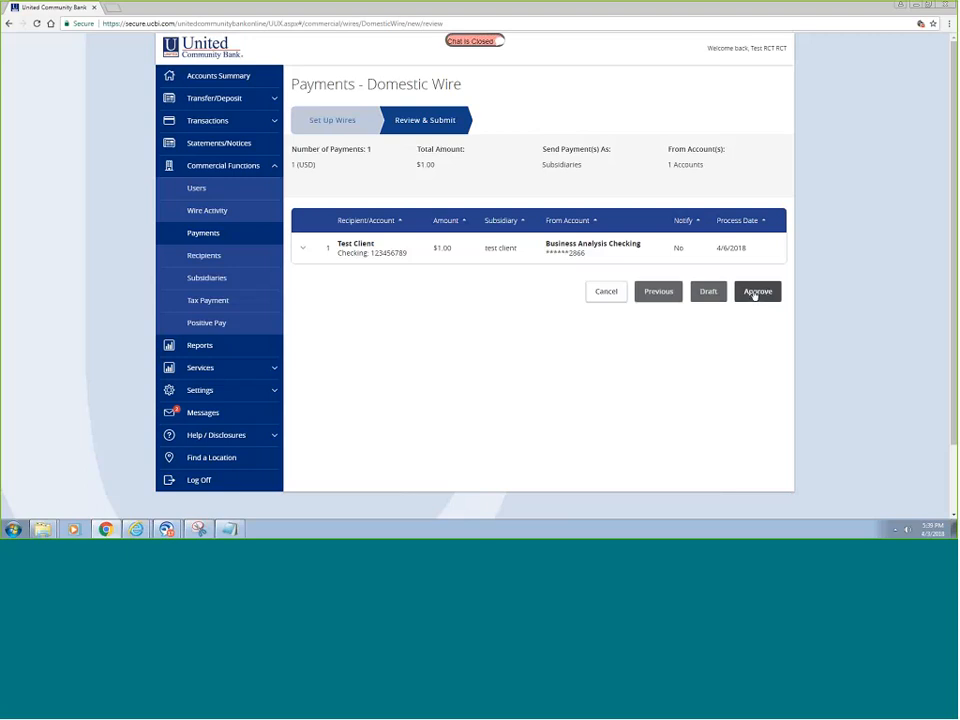
- Save the $1.00 Test Client wire as a draft and close the Wire Payment Drafted confirmation
left_click(708, 293)
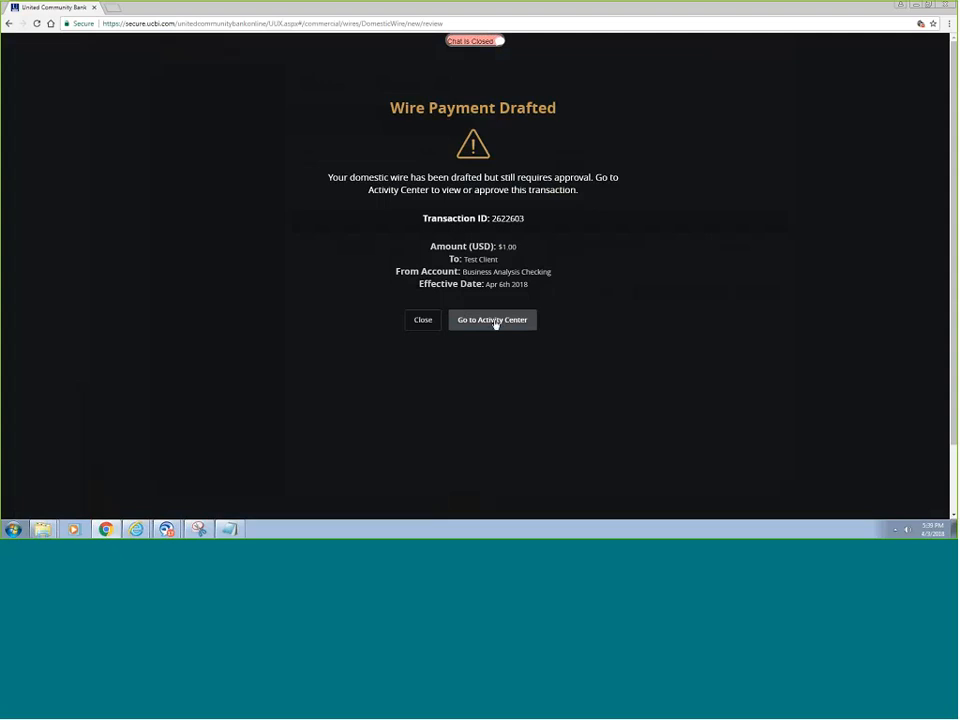
left_click(422, 321)
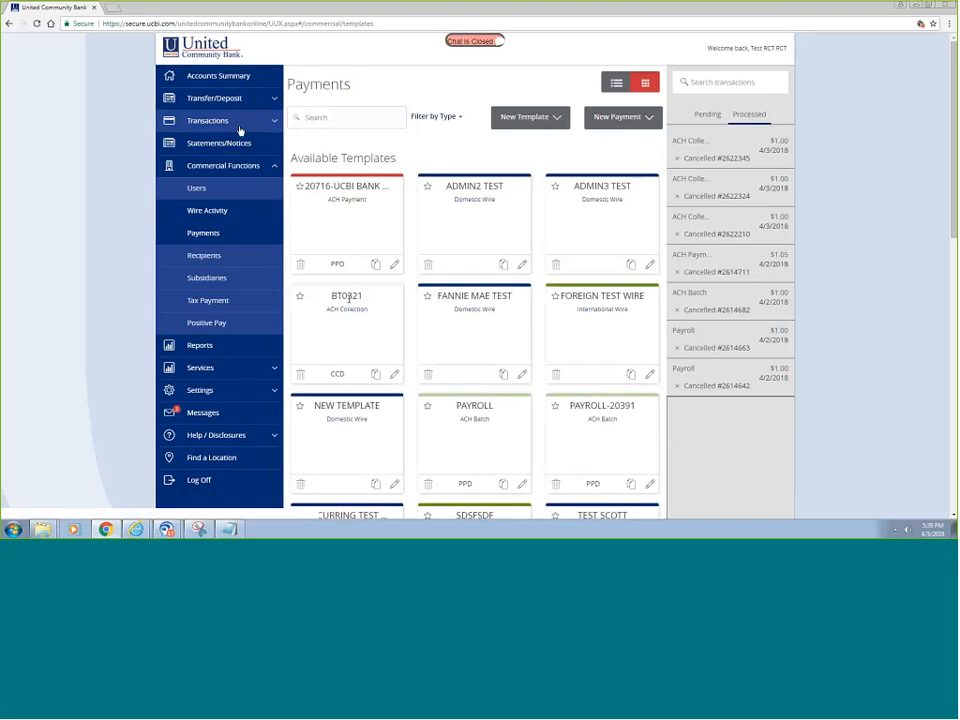
- Go to Transactions > Activity Center and show the Actions for the drafted $1.00 domestic wire
left_click(208, 121)
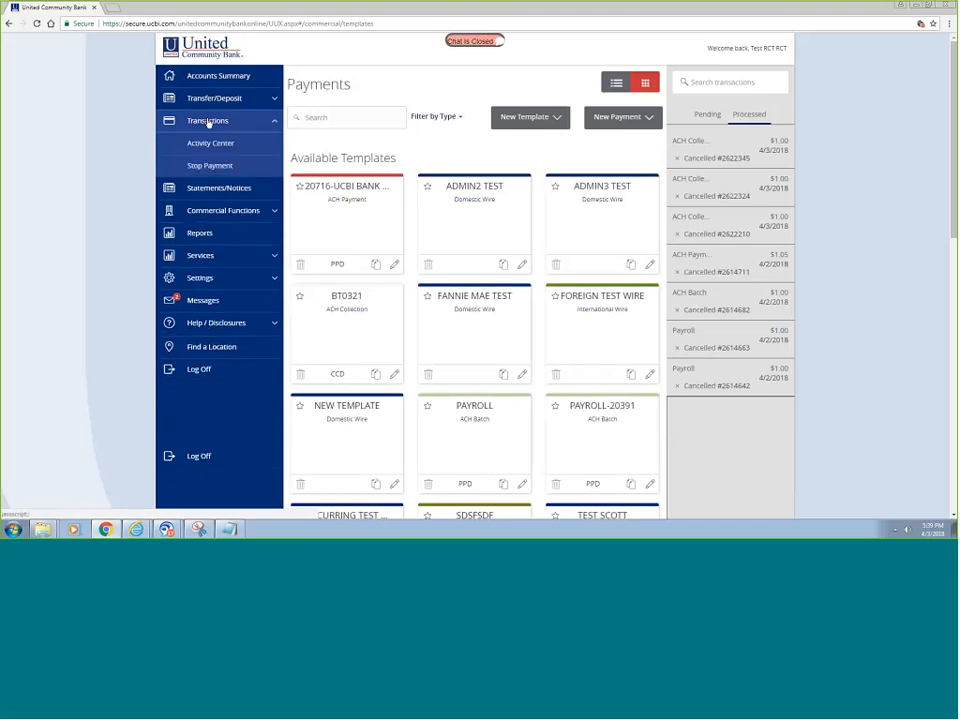
left_click(211, 145)
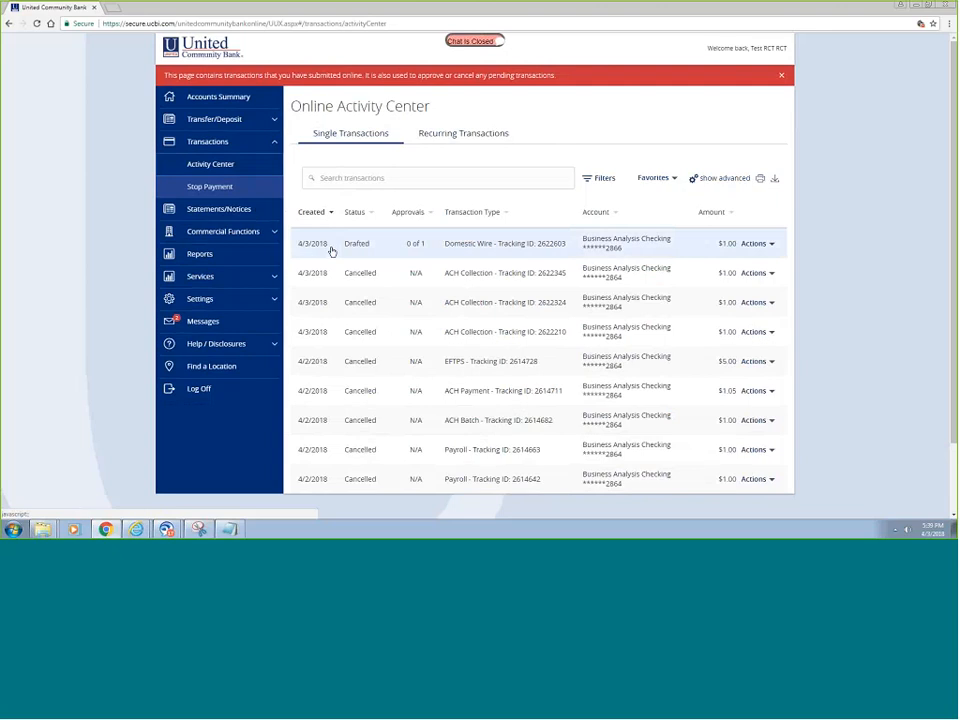
left_click(772, 246)
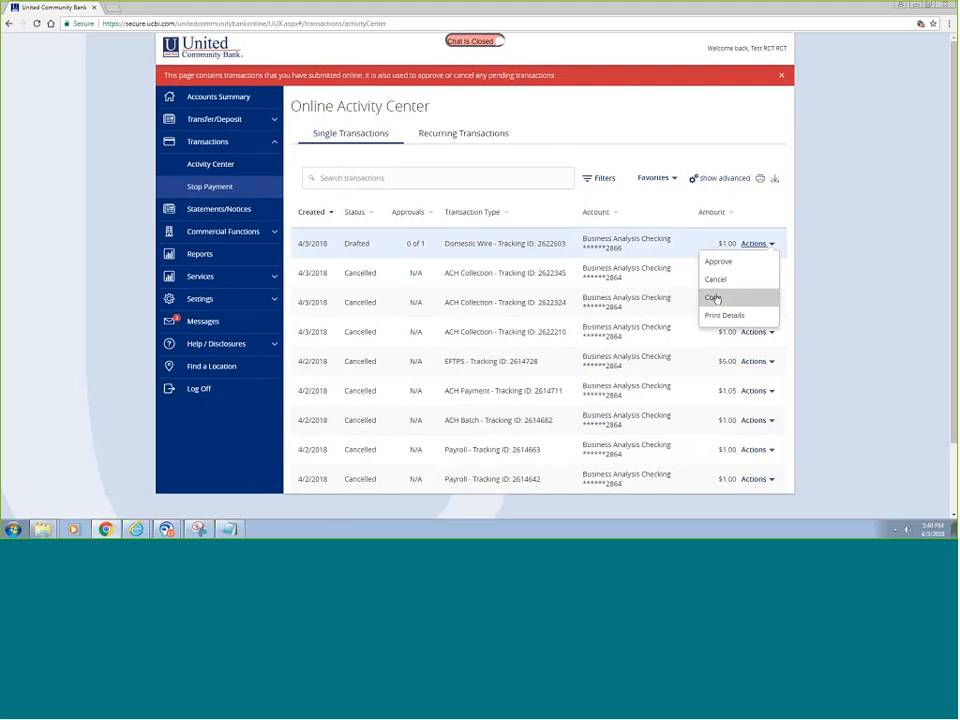
- Copy the drafted wire into a new one dated 4/13/2018 with amount $2.00
left_click(714, 297)
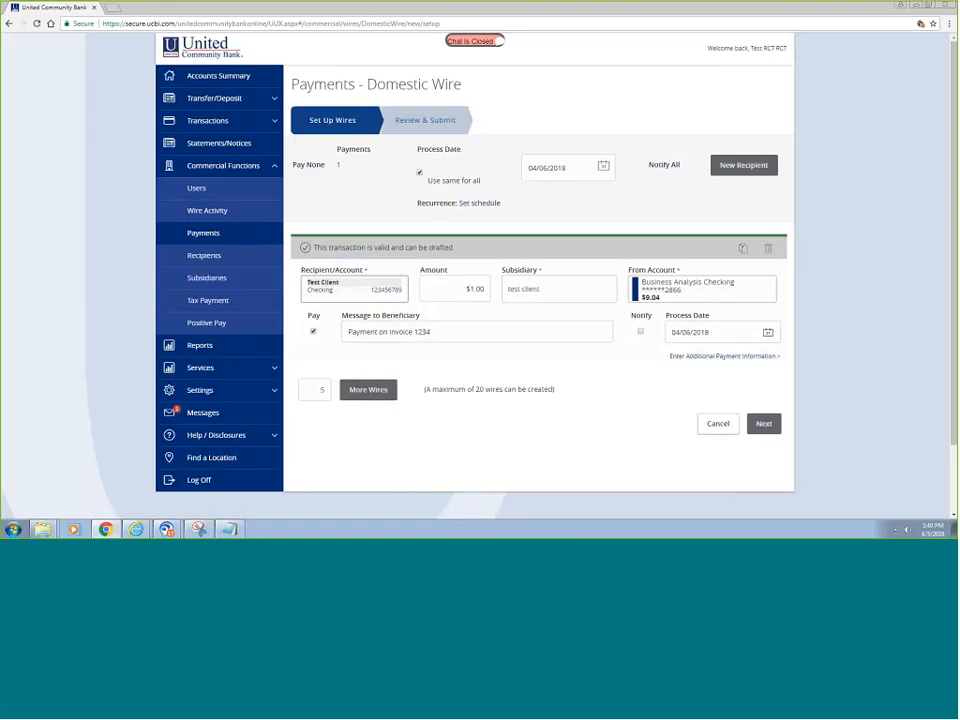
left_click(604, 166)
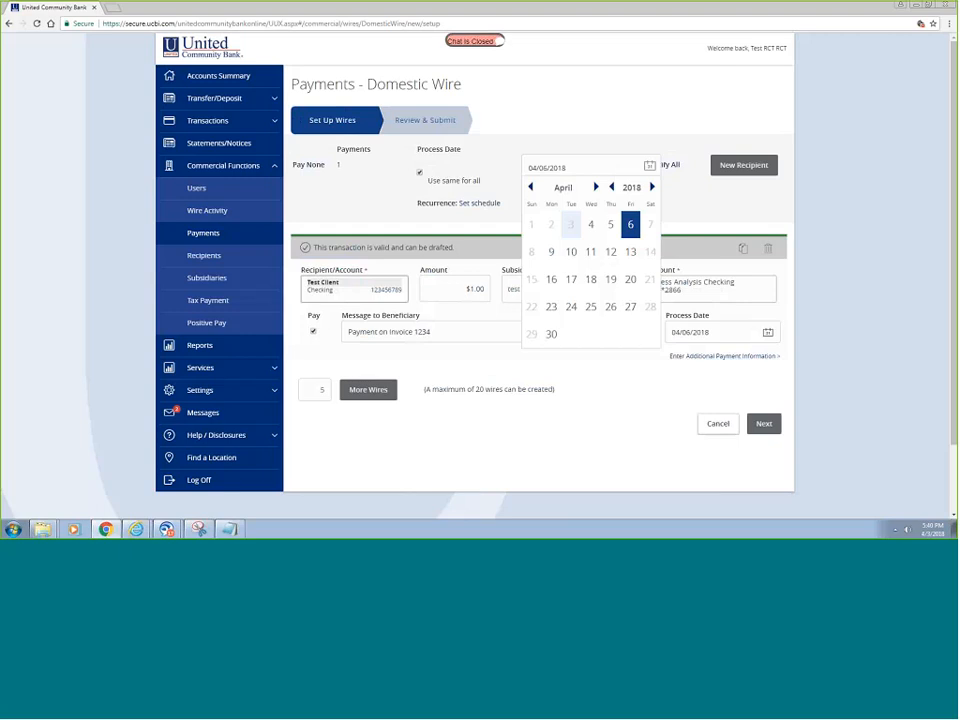
left_click(631, 252)
left_click(462, 288)
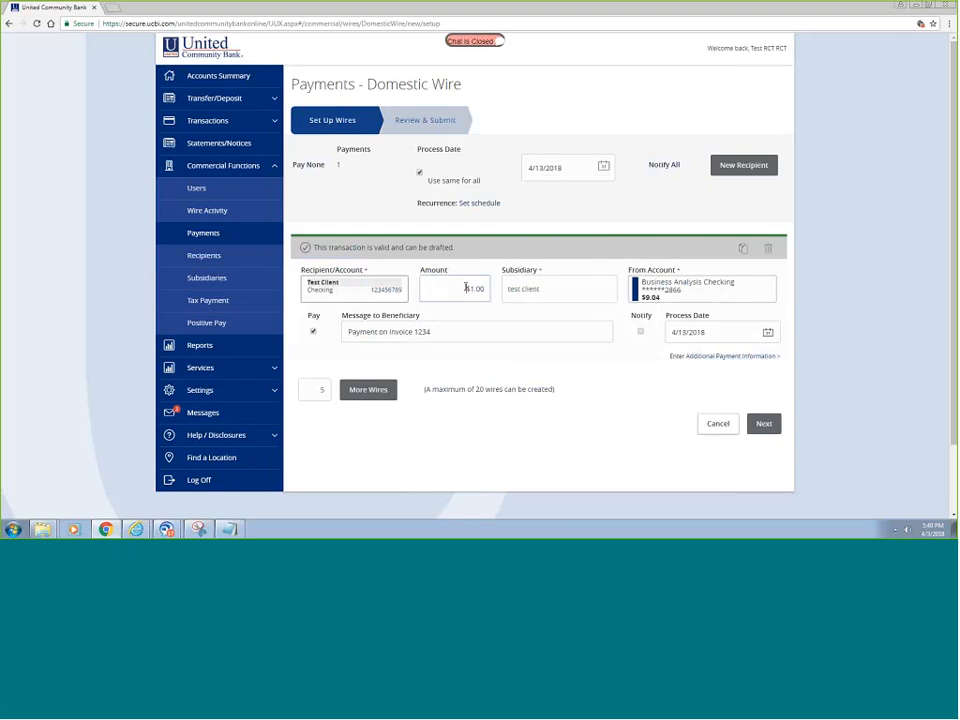
type("2")
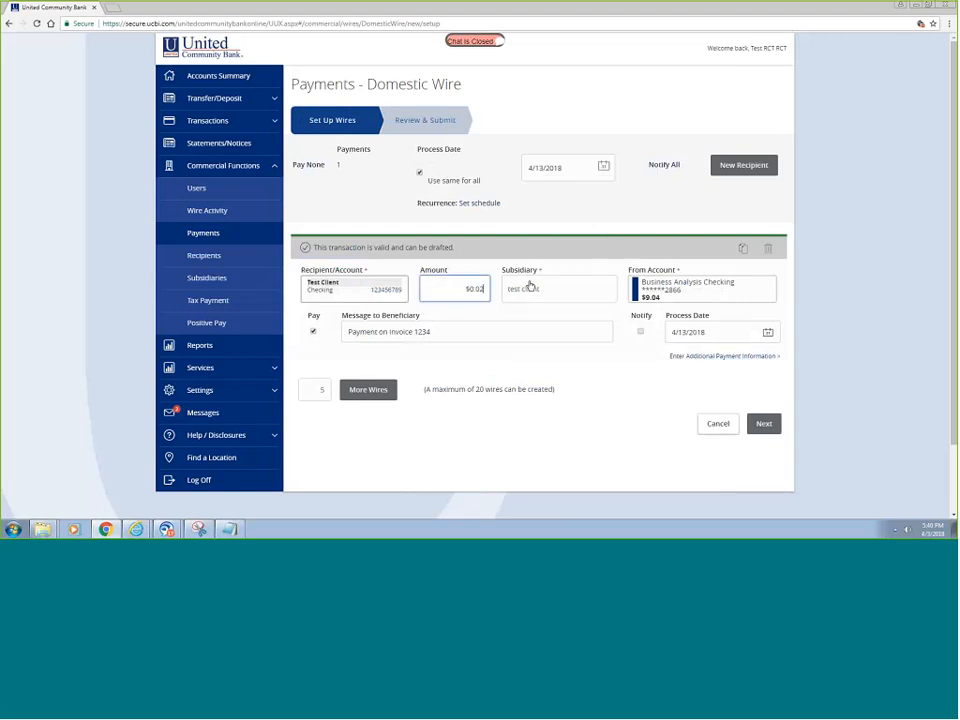
key("Tab")
key("Tab")
key("Tab")
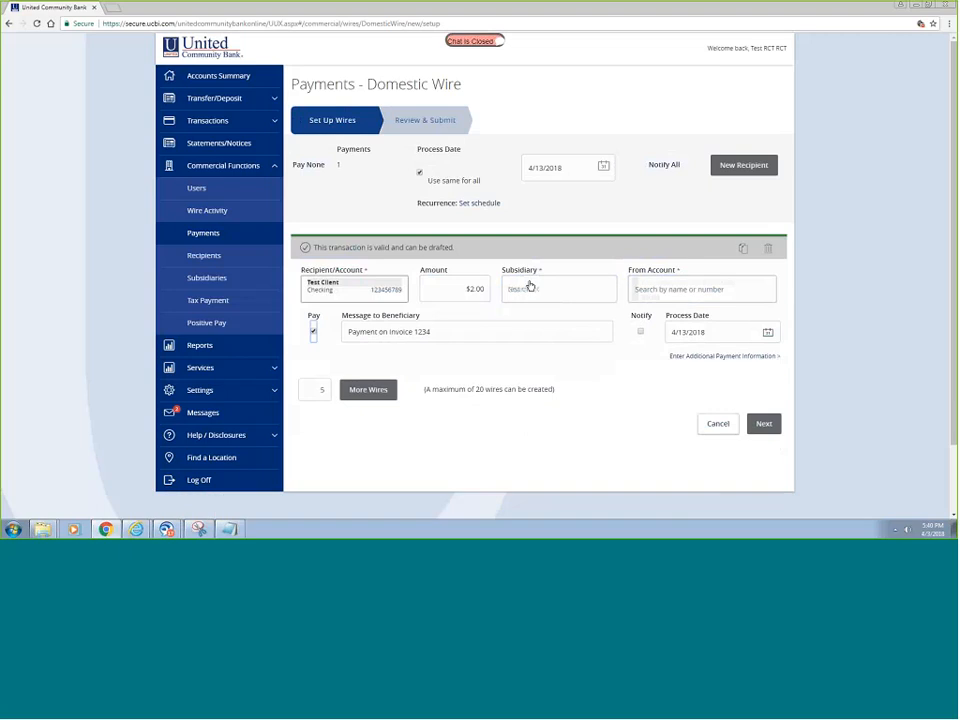
- Change the message to invoice 4568 and add beneficiary reference 'Invoice 4568'
left_click(442, 332)
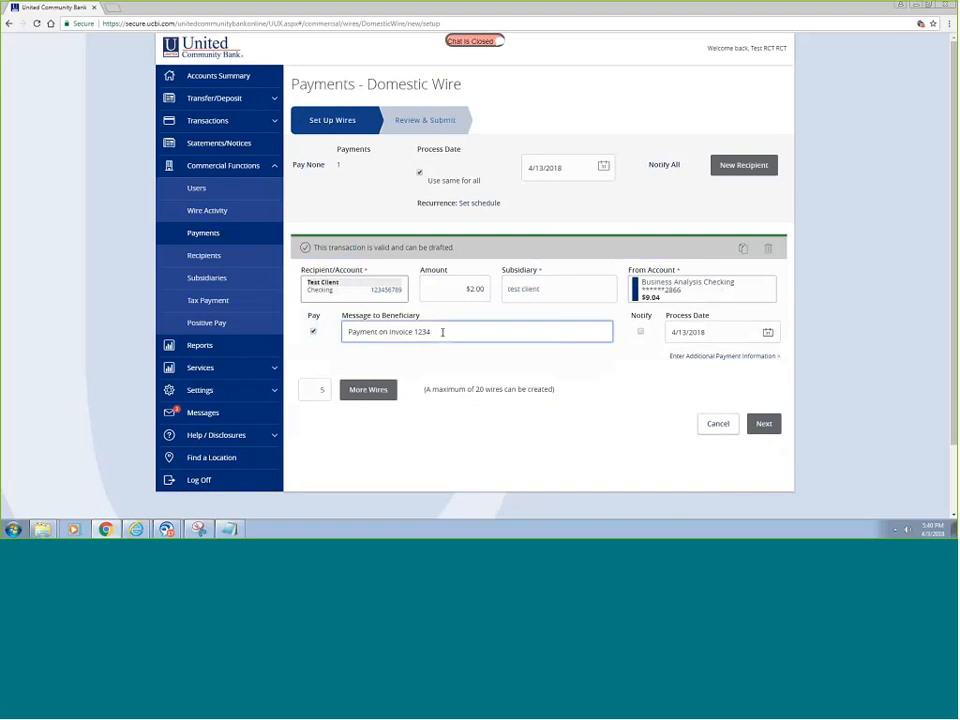
key("BackSpace")
key("BackSpace")
key("BackSpace")
key("BackSpace")
key("BackSpace")
type("4568")
left_click(707, 357)
left_click(453, 242)
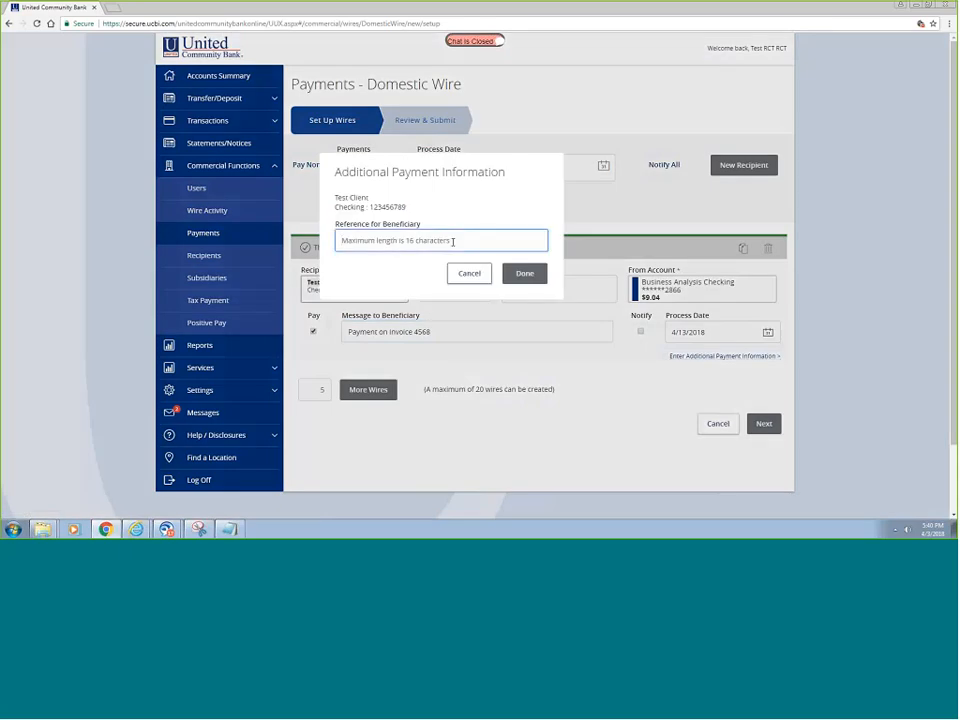
type("Invoice 4568")
left_click(525, 273)
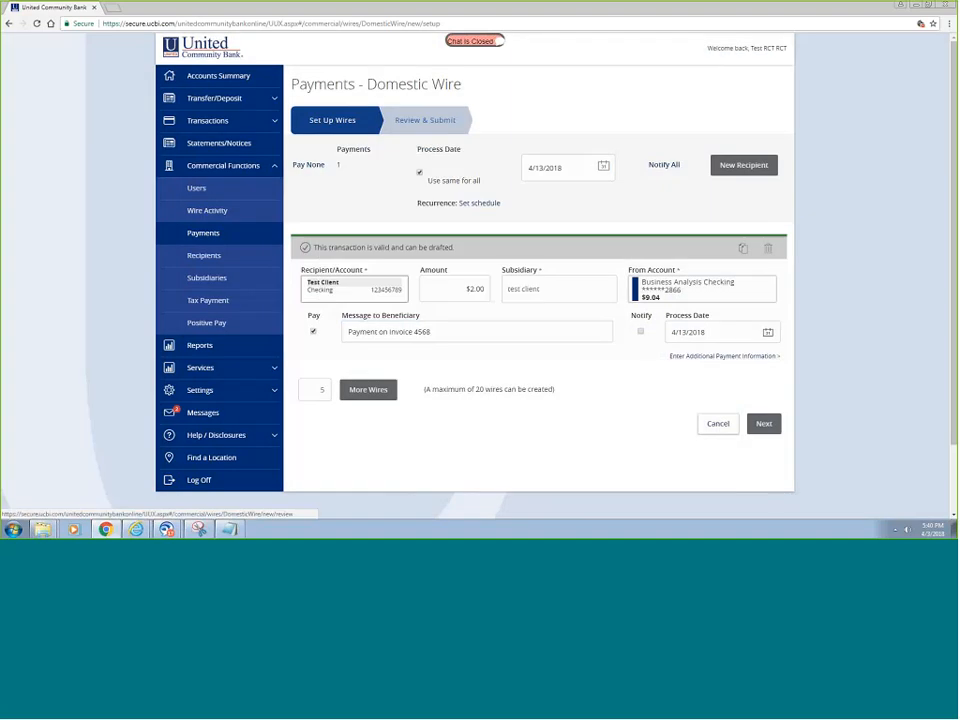
- Review and approve the $2.00 wire, verifying with the secure access code sent by text
left_click(764, 424)
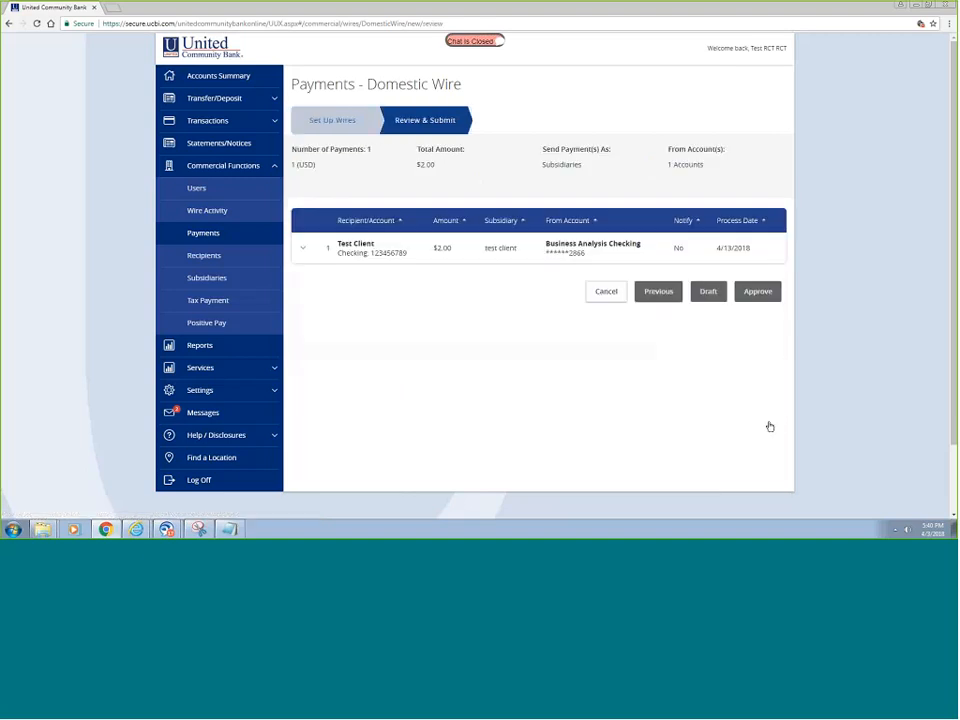
left_click(762, 293)
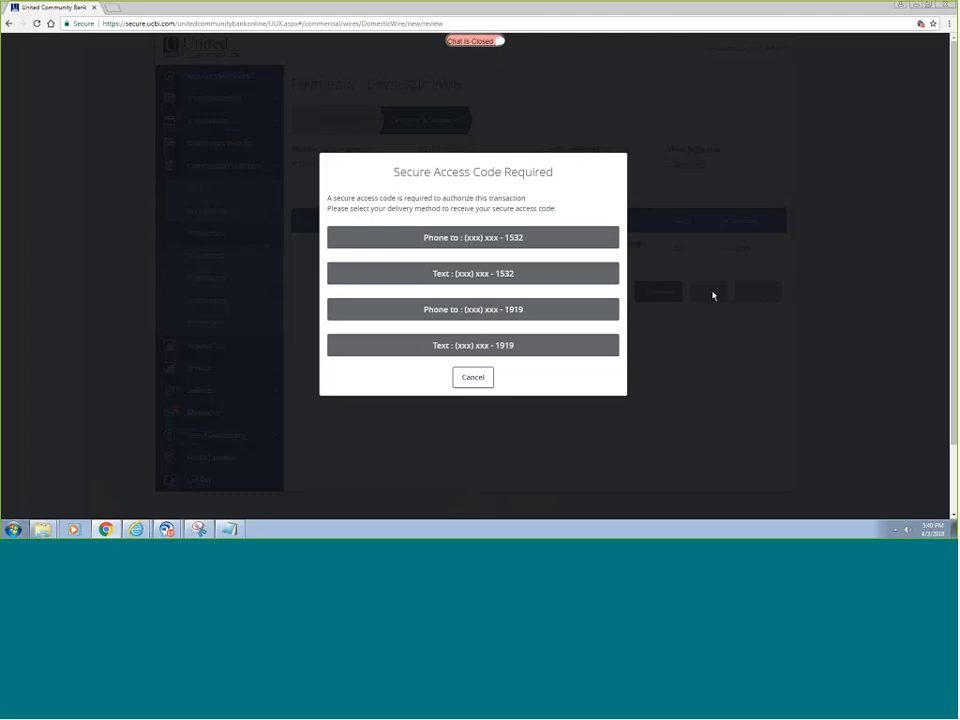
left_click(473, 273)
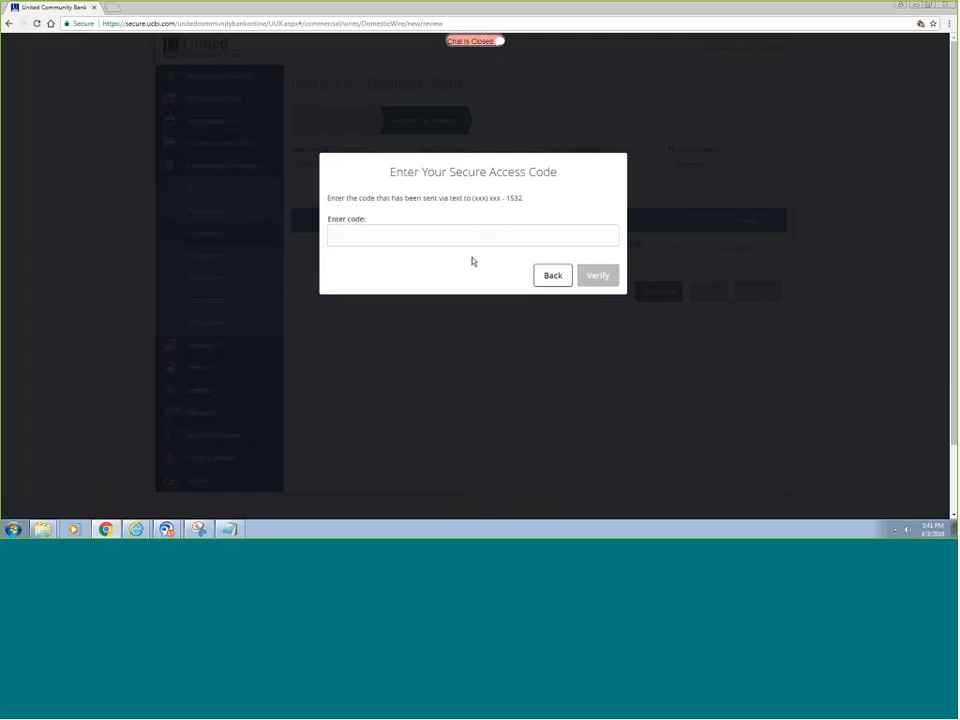
left_click(471, 236)
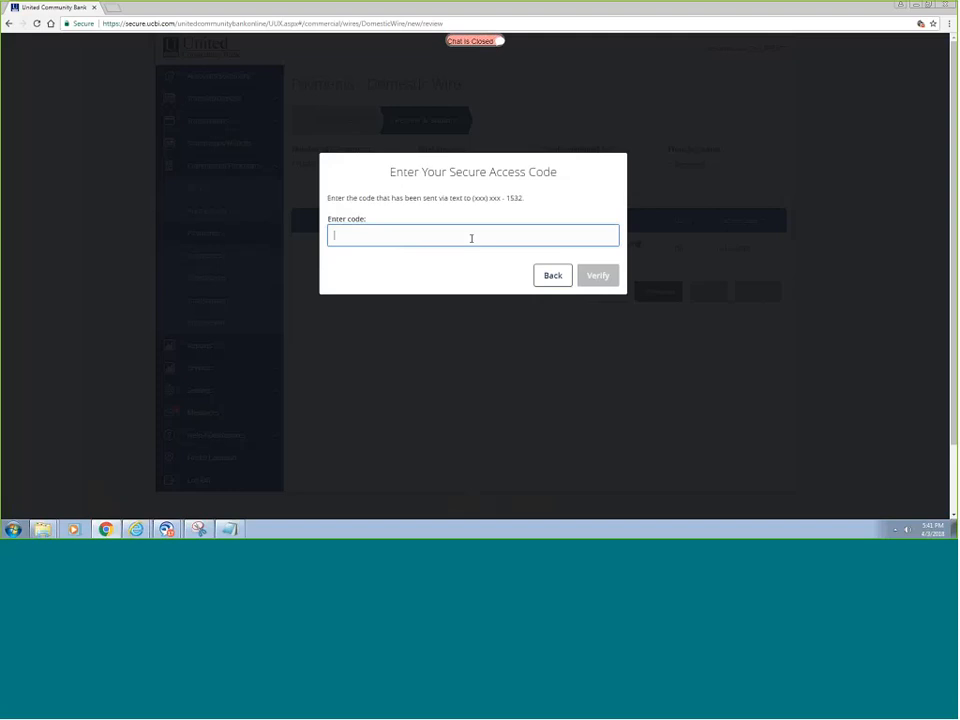
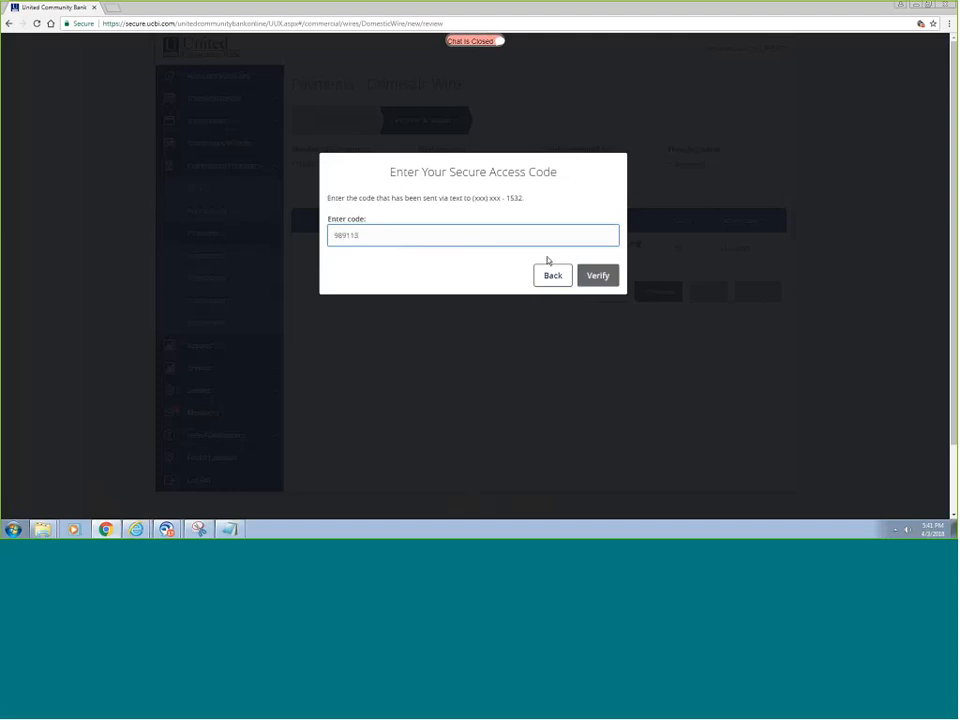
left_click(598, 276)
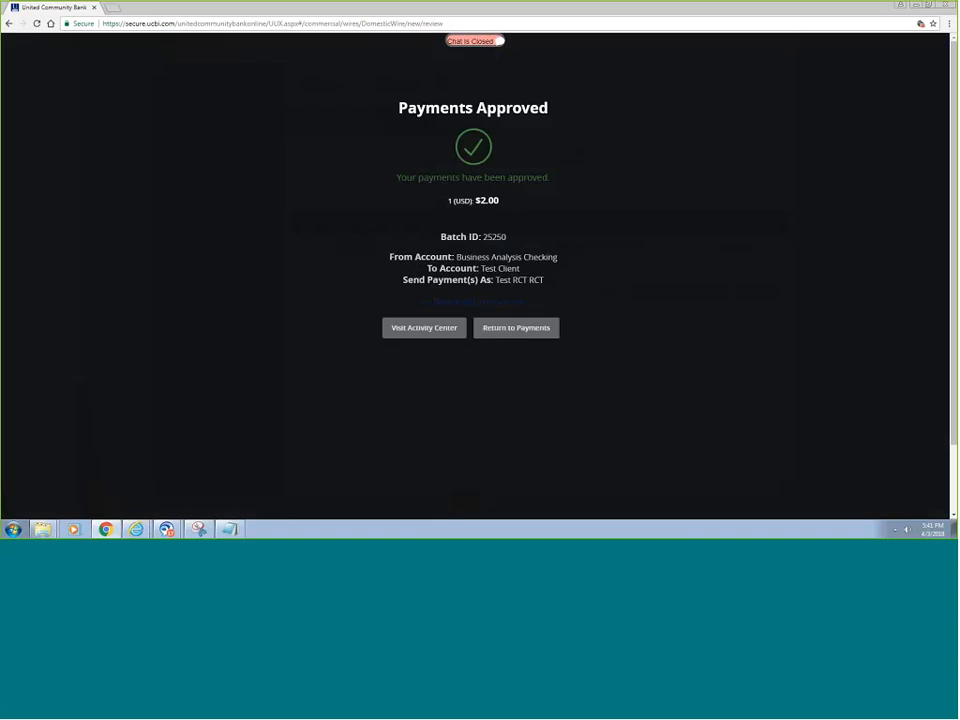
- Return to Payments, then open the Online Activity Center listing the $2.00 wire as Authorized
left_click(515, 327)
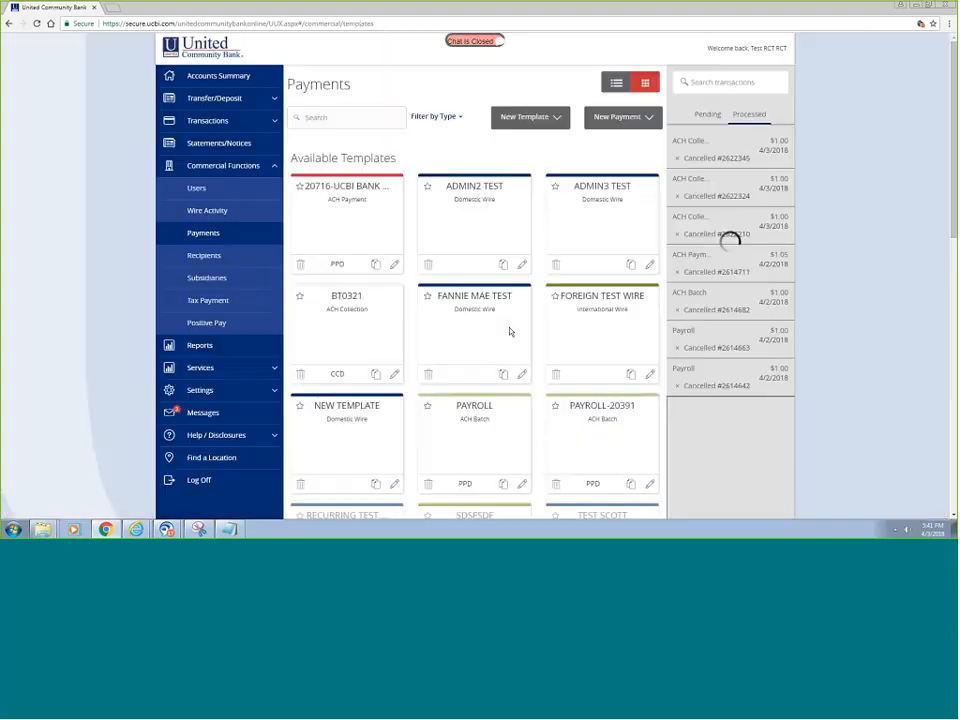
scroll(580, 243, "down", 5)
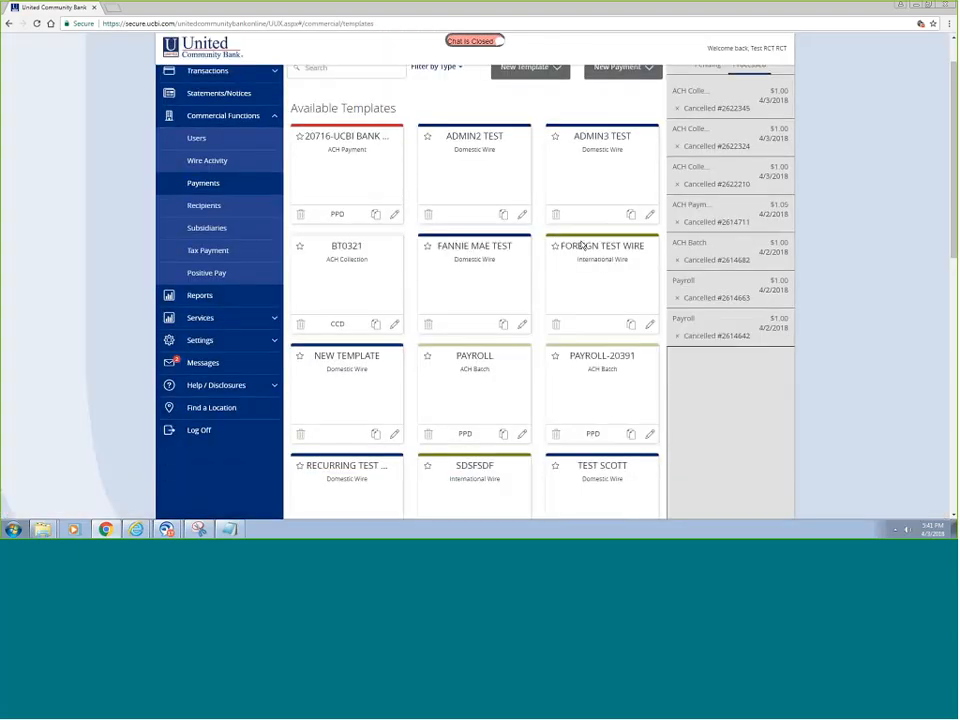
scroll(581, 245, "down", 2)
scroll(581, 245, "up", 1)
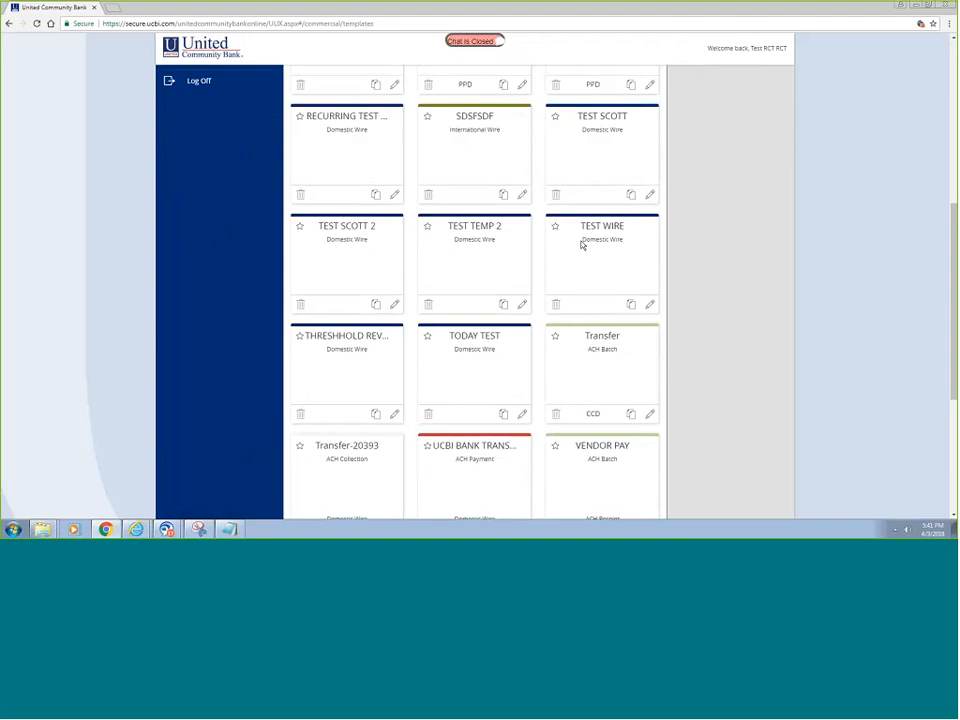
scroll(581, 244, "down", 1)
scroll(581, 245, "down", 2)
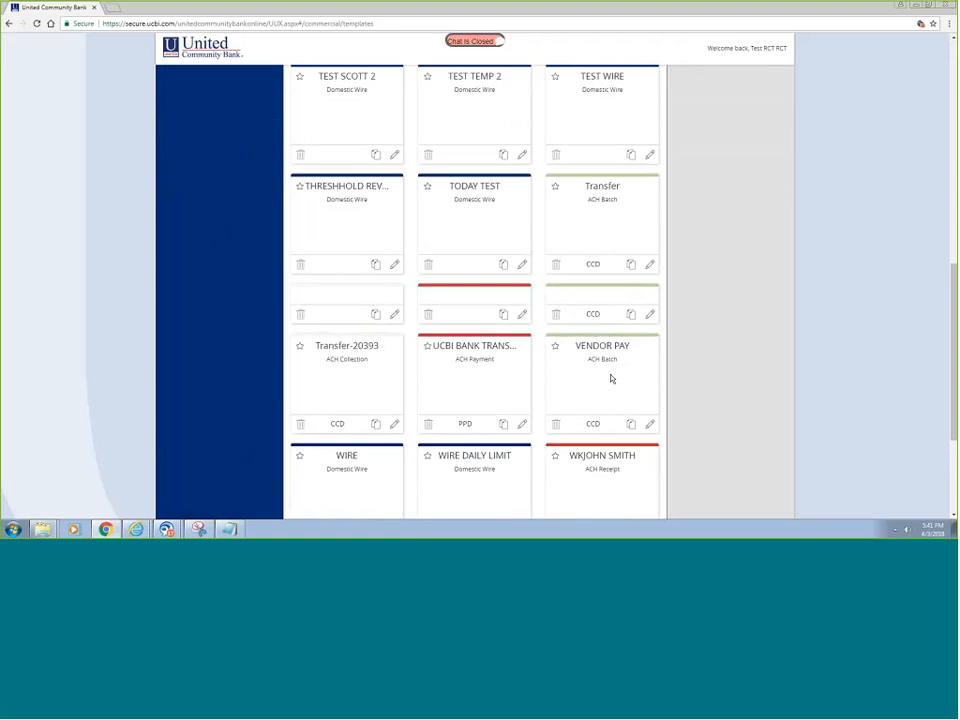
scroll(611, 378, "up", 10)
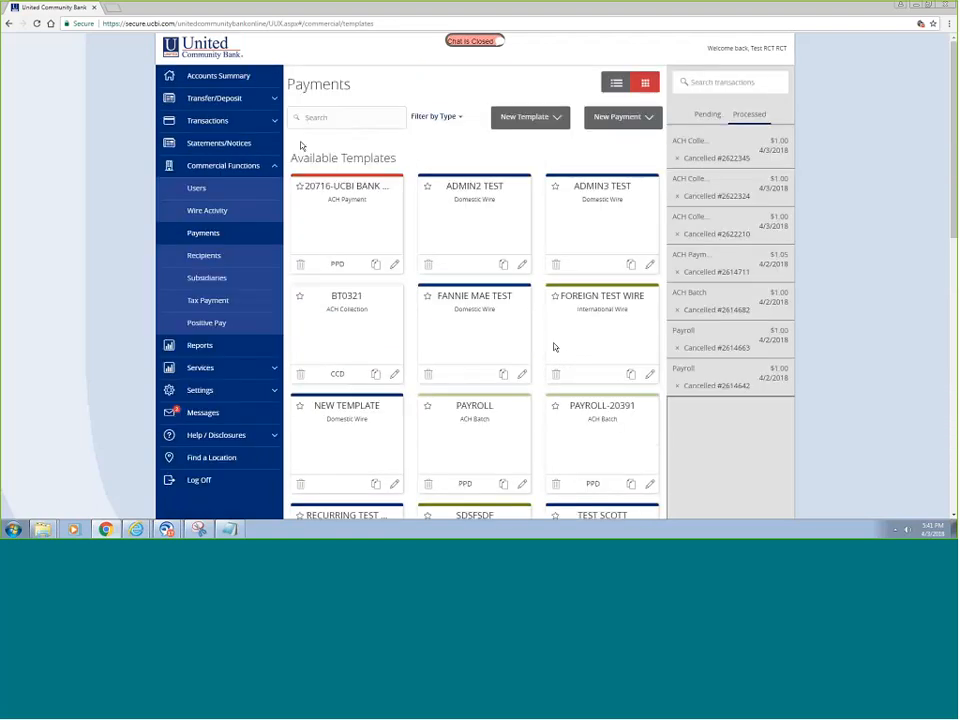
left_click(208, 122)
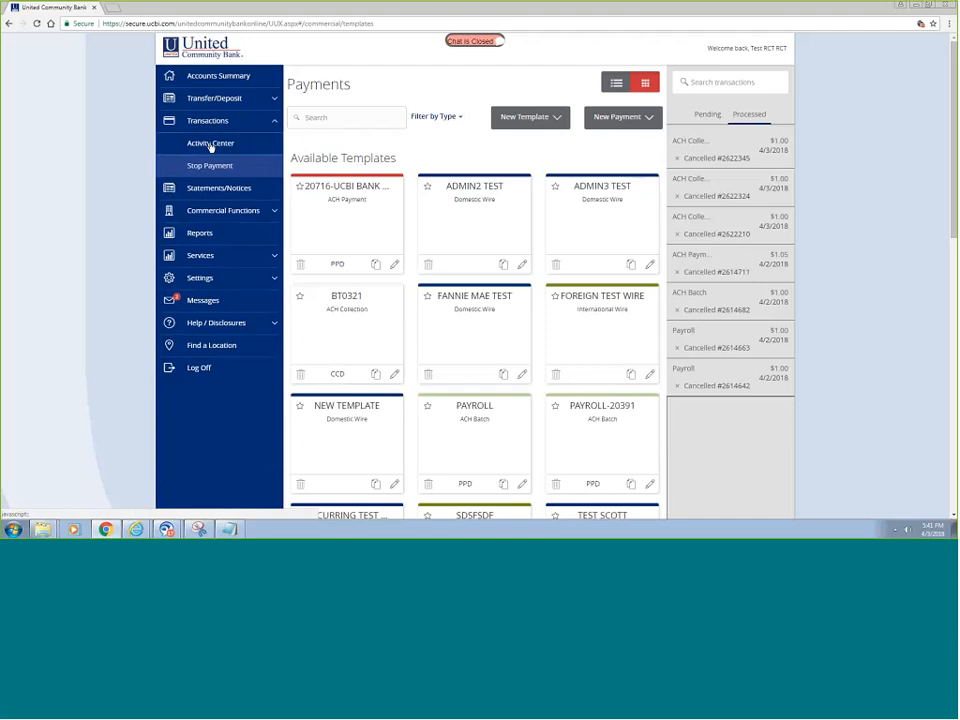
left_click(210, 144)
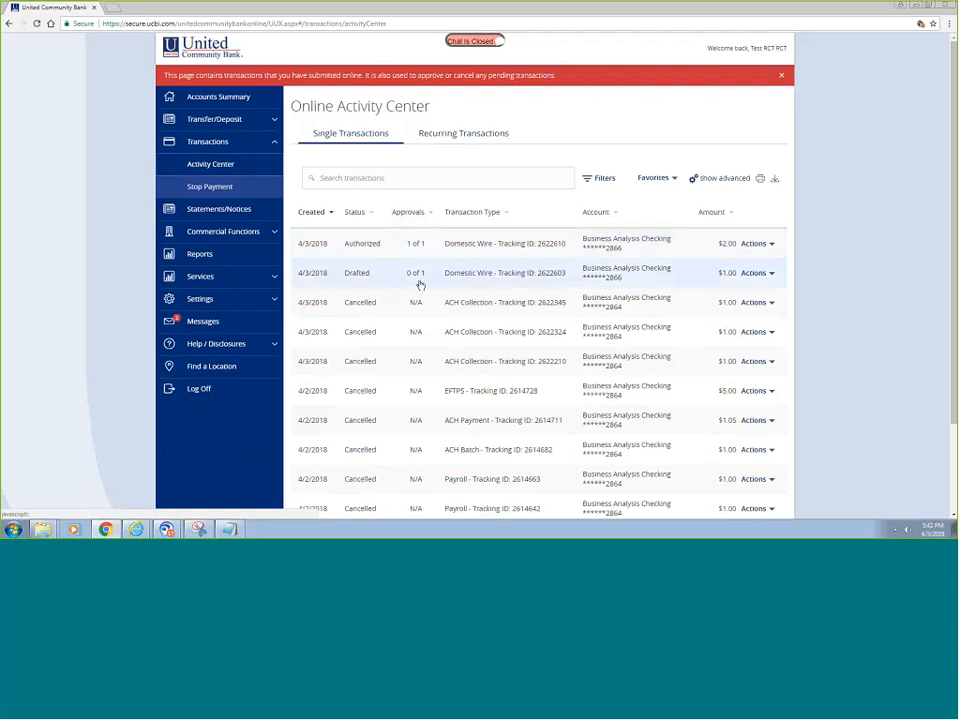
- Back out of approving the drafted $1.00 wire 2622603 and cancel it instead
left_click(770, 273)
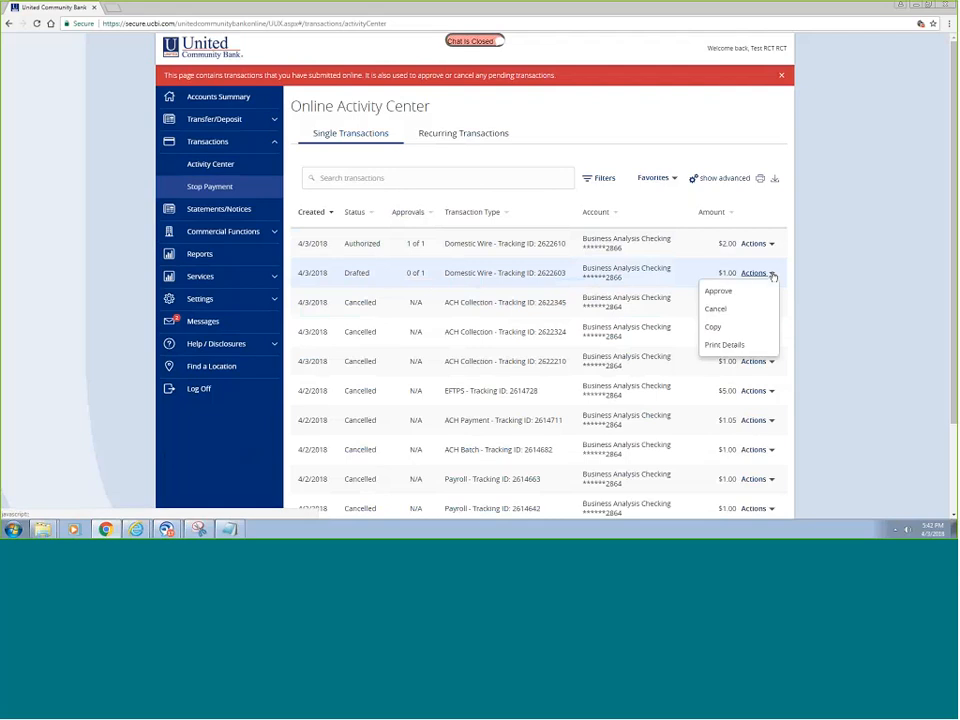
left_click(719, 291)
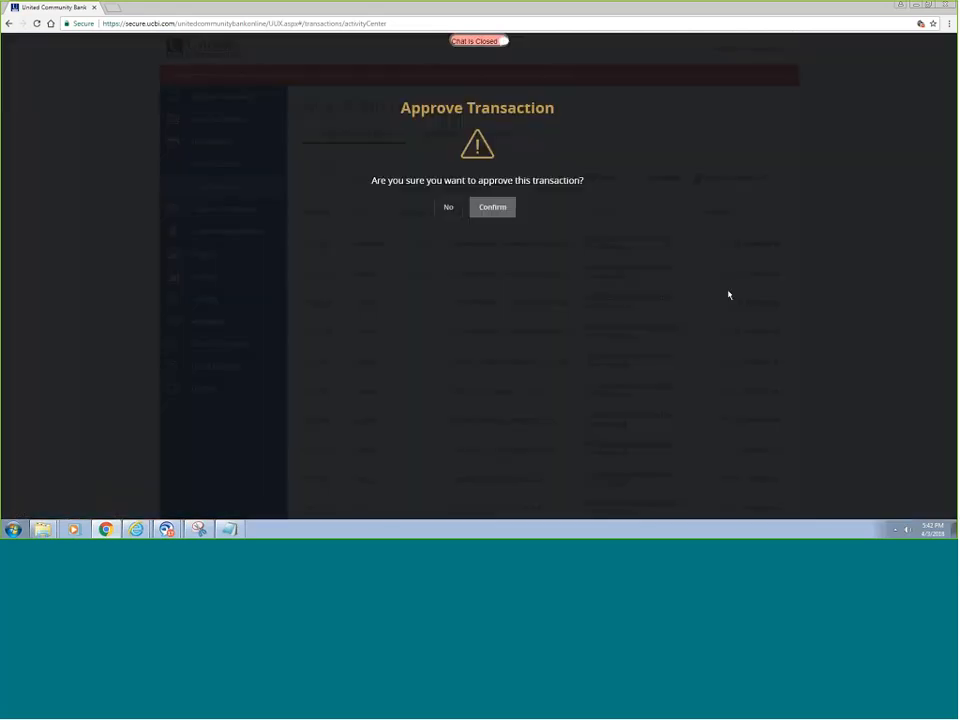
left_click(448, 209)
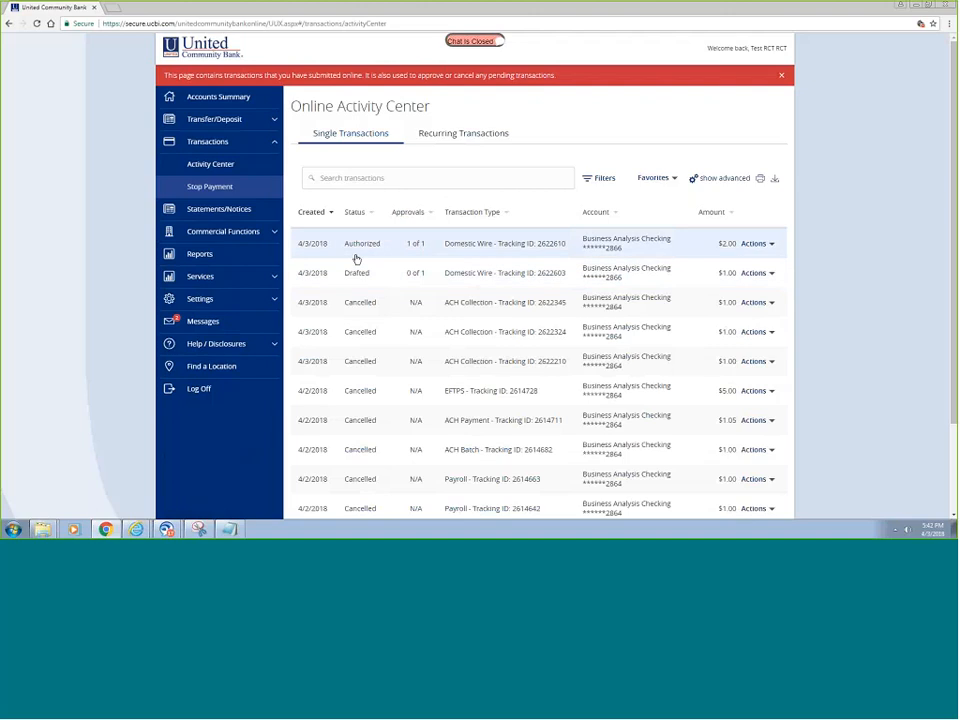
left_click(771, 274)
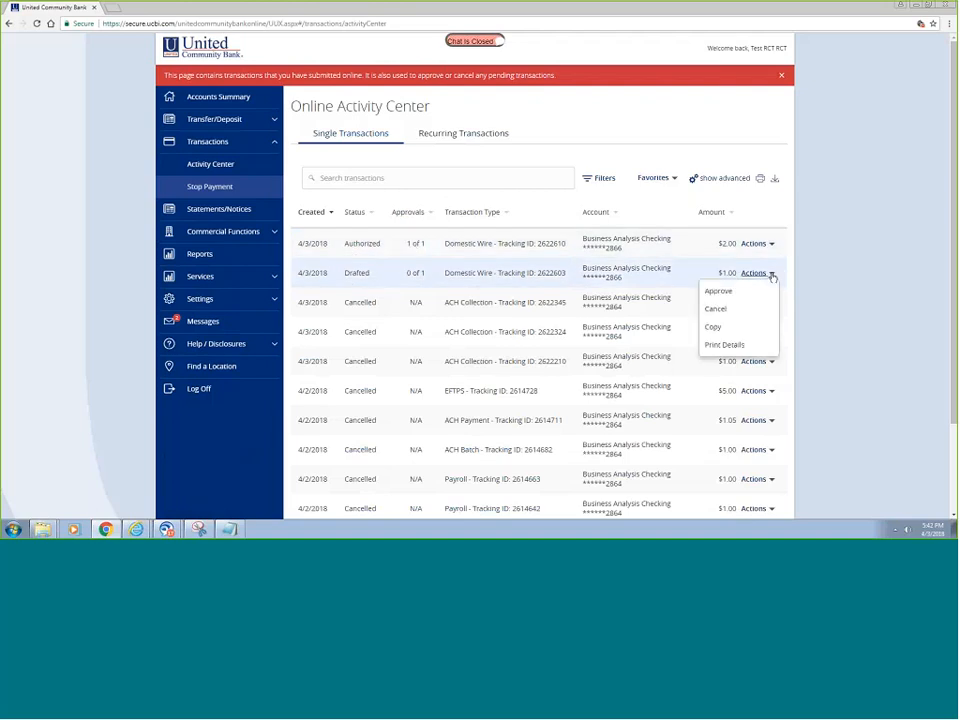
left_click(723, 312)
left_click(500, 209)
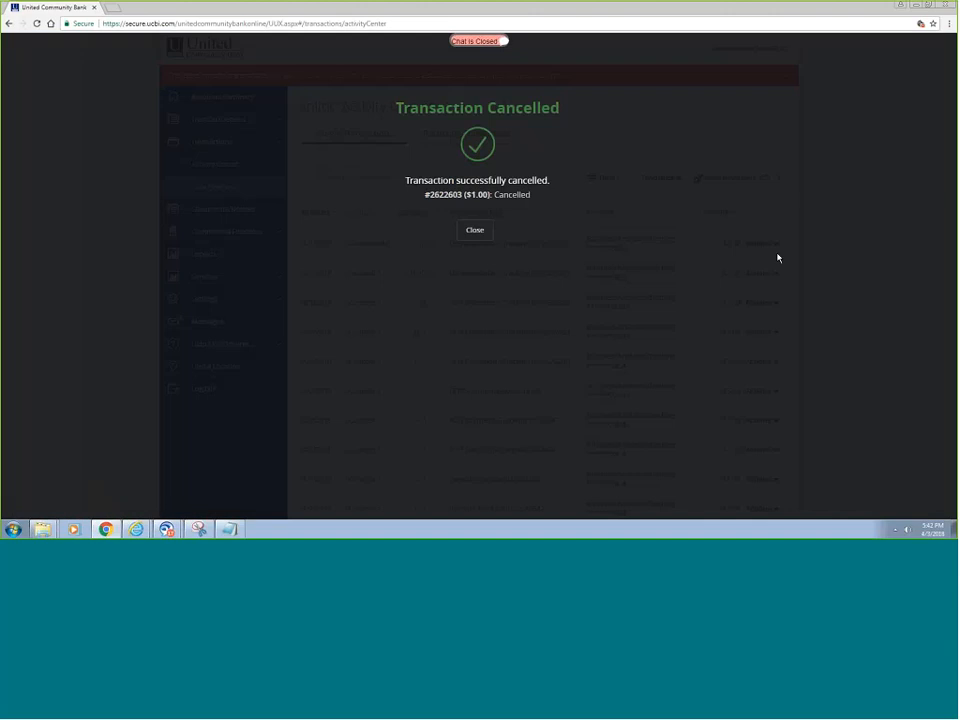
left_click(483, 233)
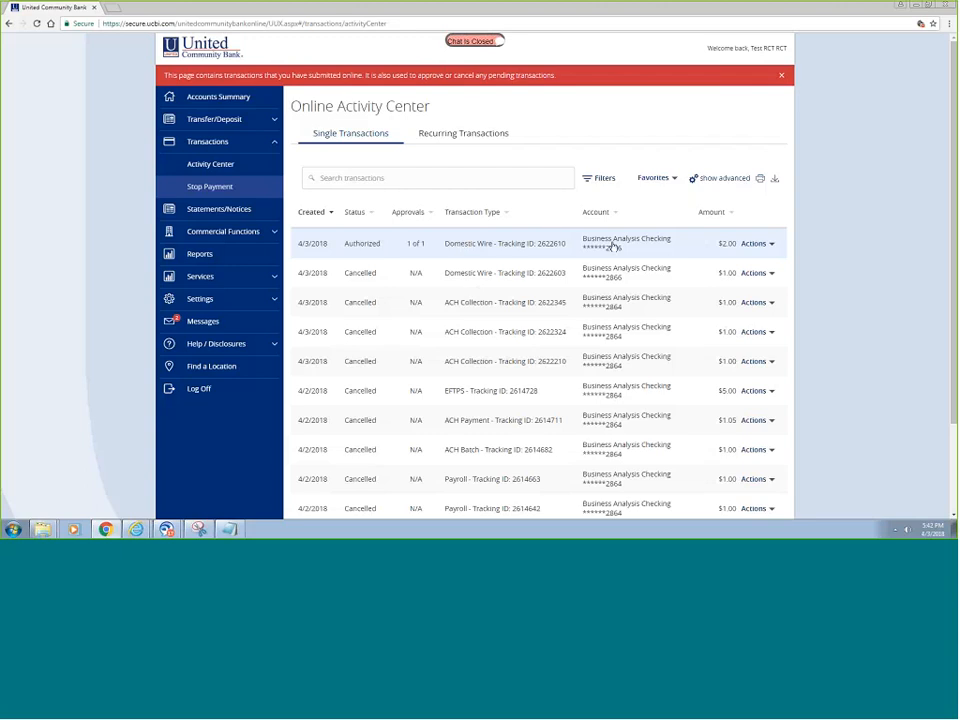
- Cancel the authorized $2.00 wire 2622610, then copy it into a new domestic wire
left_click(773, 245)
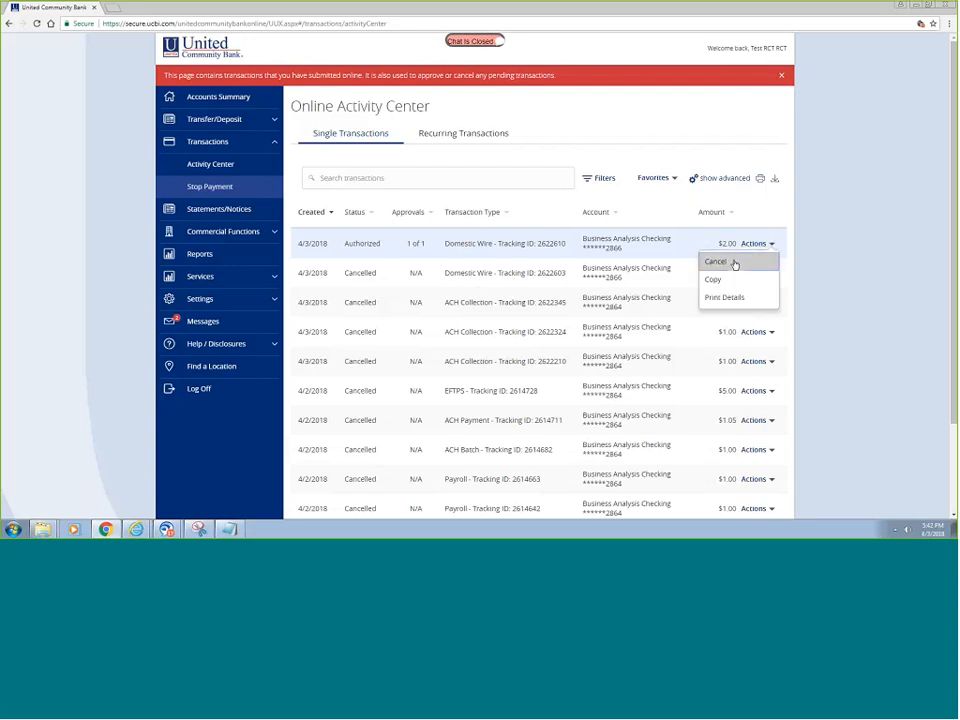
left_click(734, 262)
left_click(495, 209)
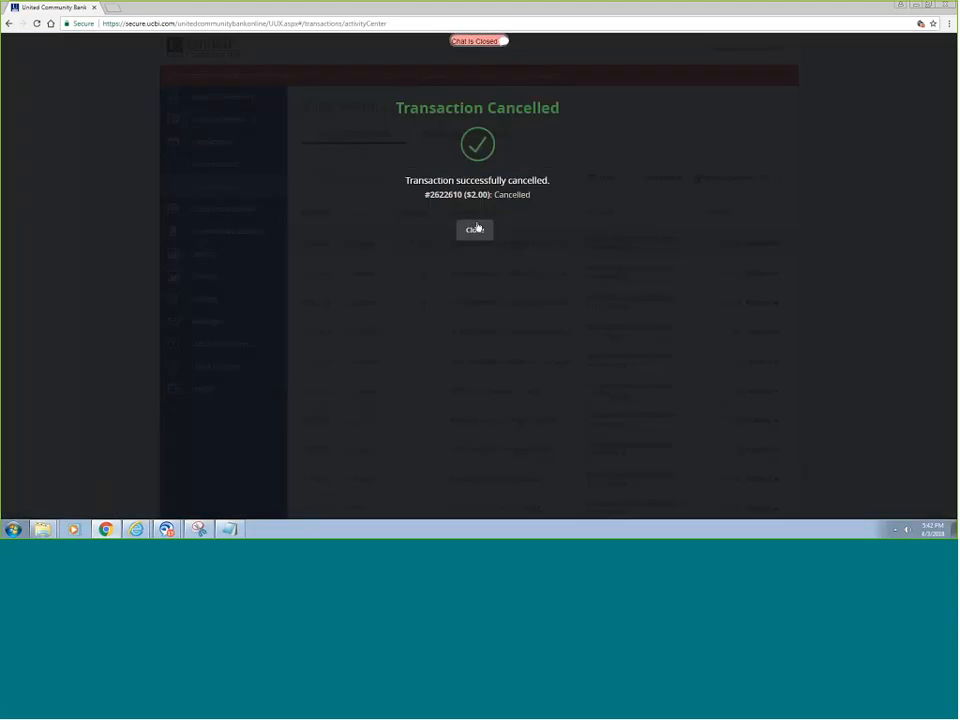
left_click(476, 229)
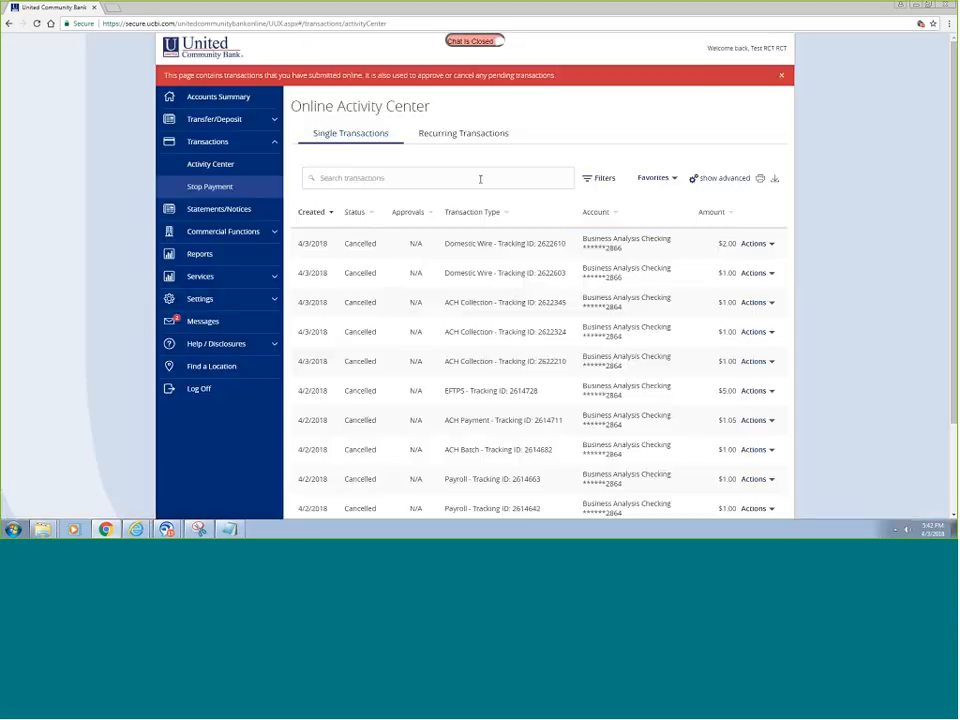
left_click(773, 246)
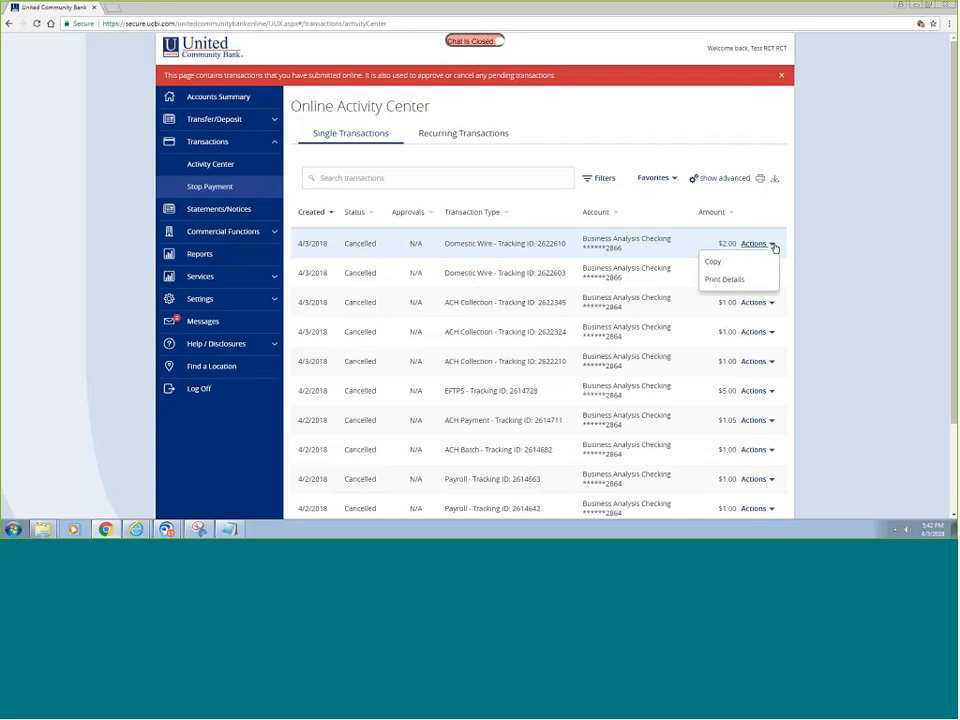
left_click(713, 263)
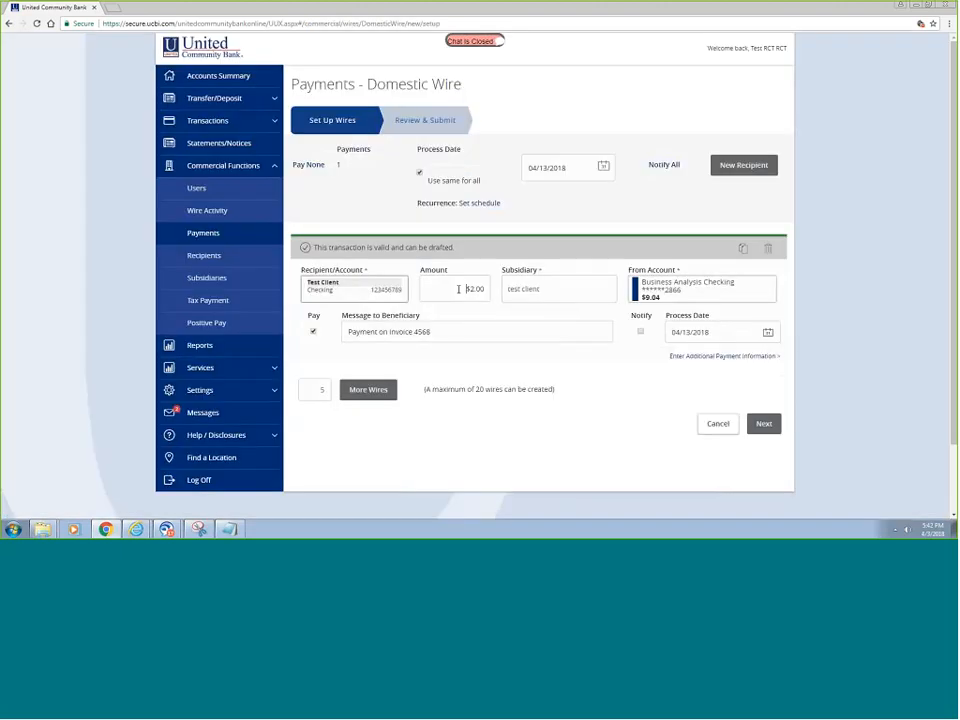
- Change the copied wire to $3.00 with beneficiary reference 'Invoice 4568', then review and approve it
left_click_drag(461, 289, 514, 290)
type("3.00")
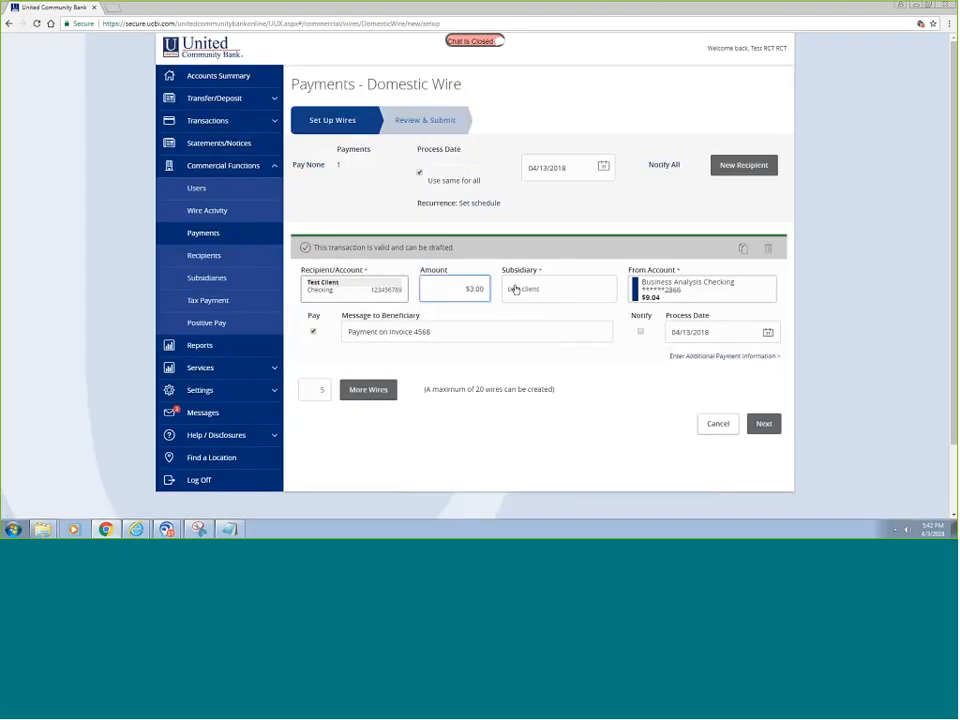
left_click(698, 356)
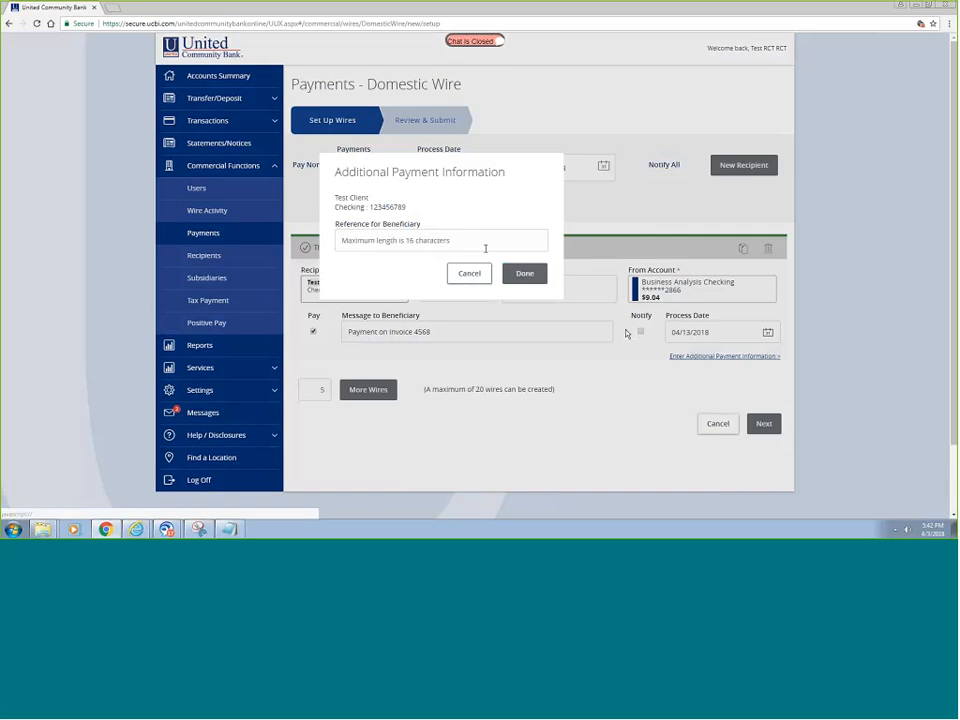
left_click(443, 241)
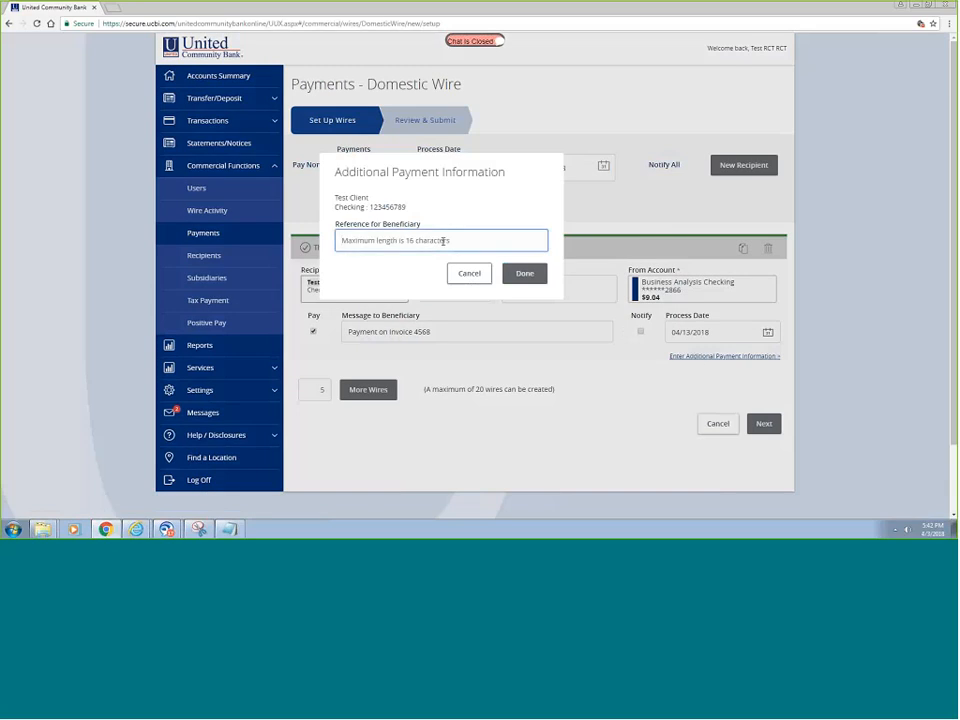
type("Invoice 4568")
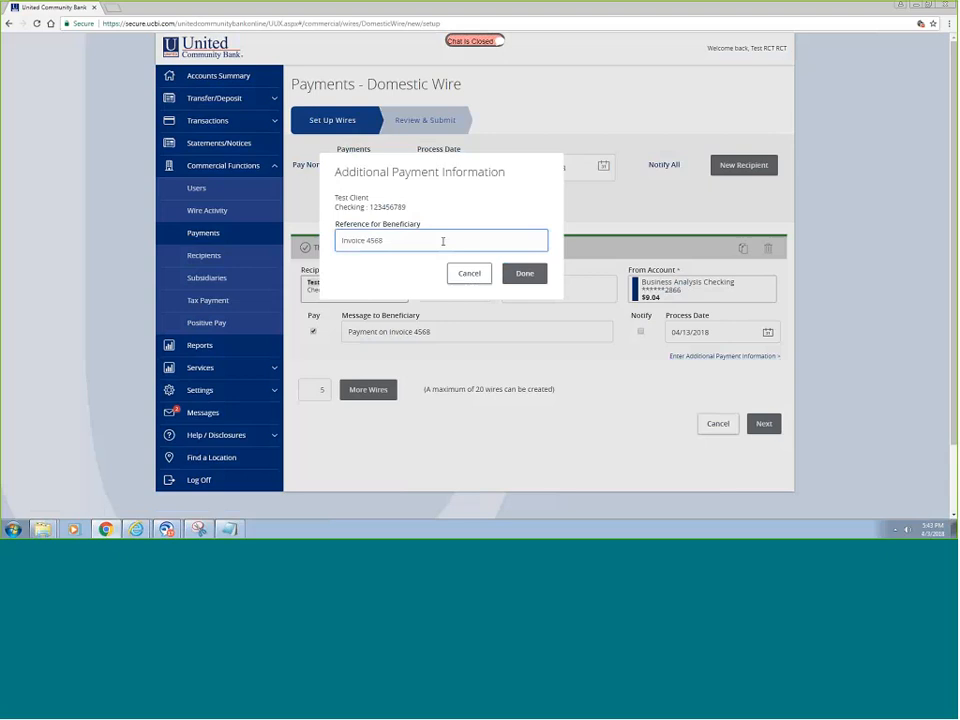
left_click(508, 273)
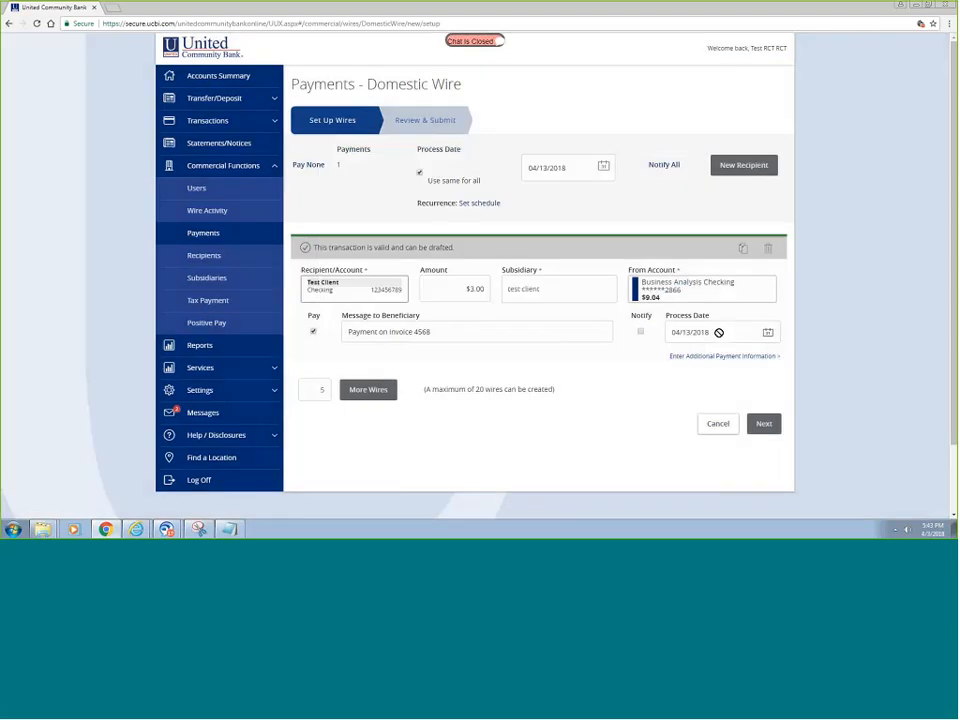
left_click(764, 424)
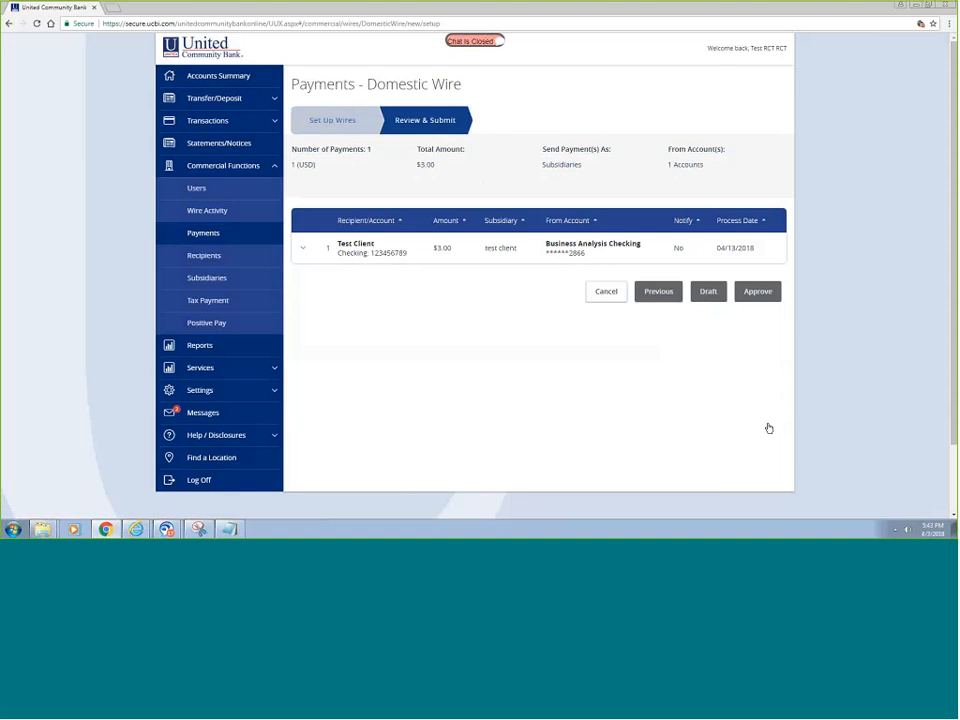
left_click(760, 292)
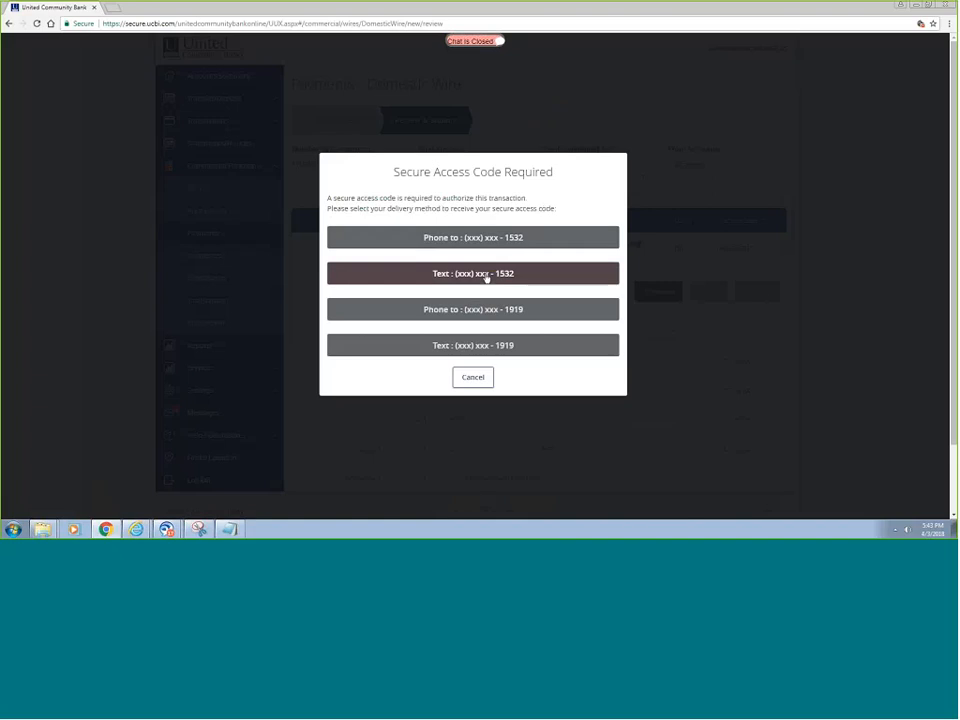
- Verify the $3.00 wire approval with the texted access code, then view batch 25251 in the Activity Center
left_click(514, 273)
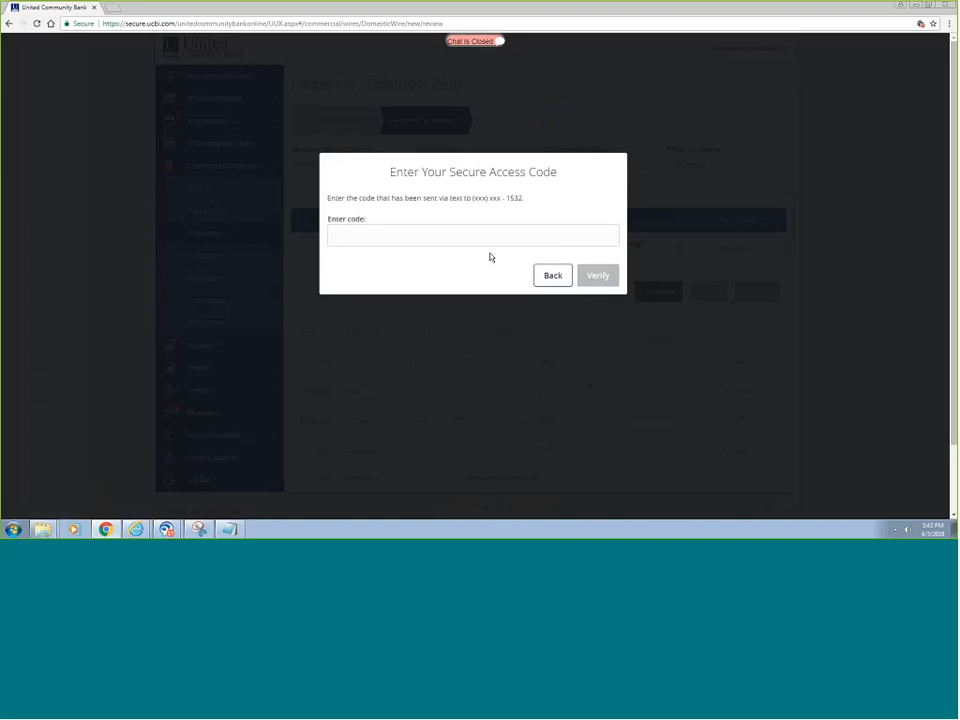
left_click(490, 234)
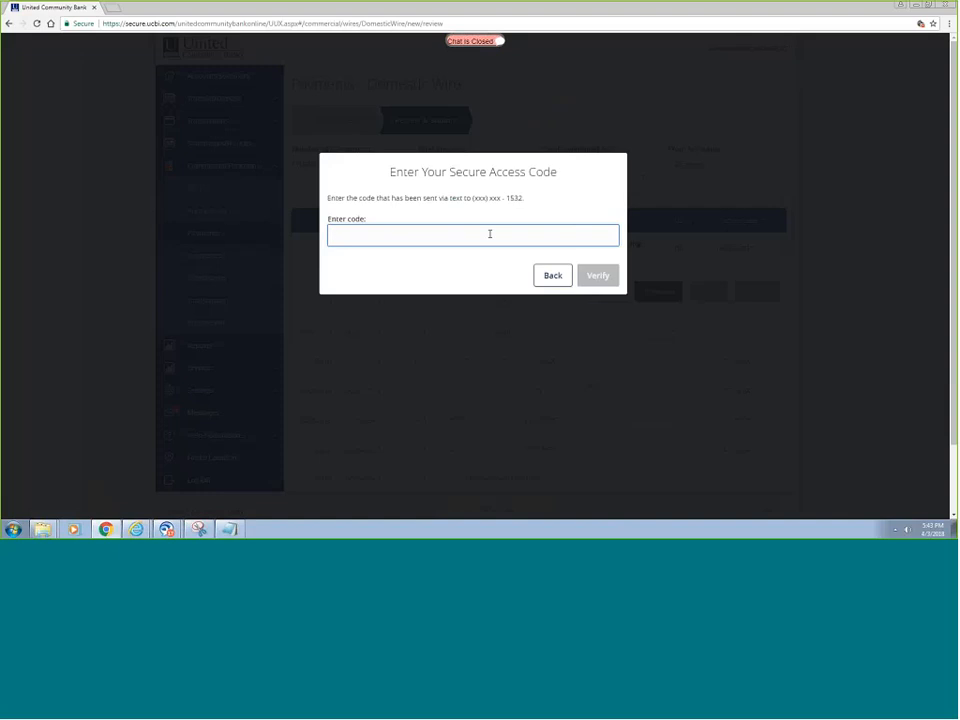
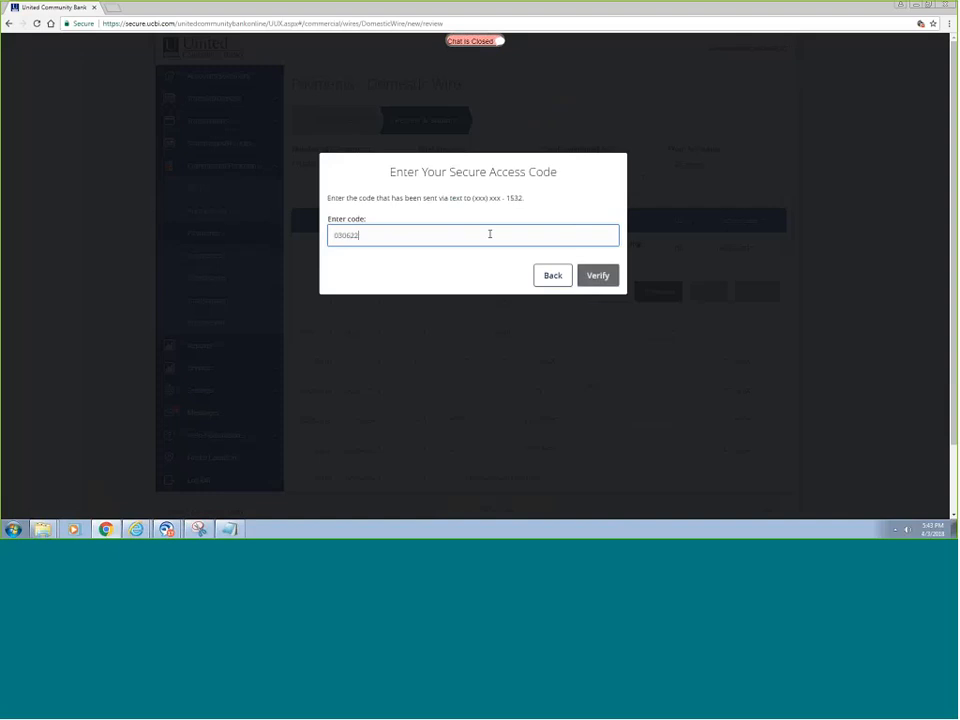
left_click(602, 275)
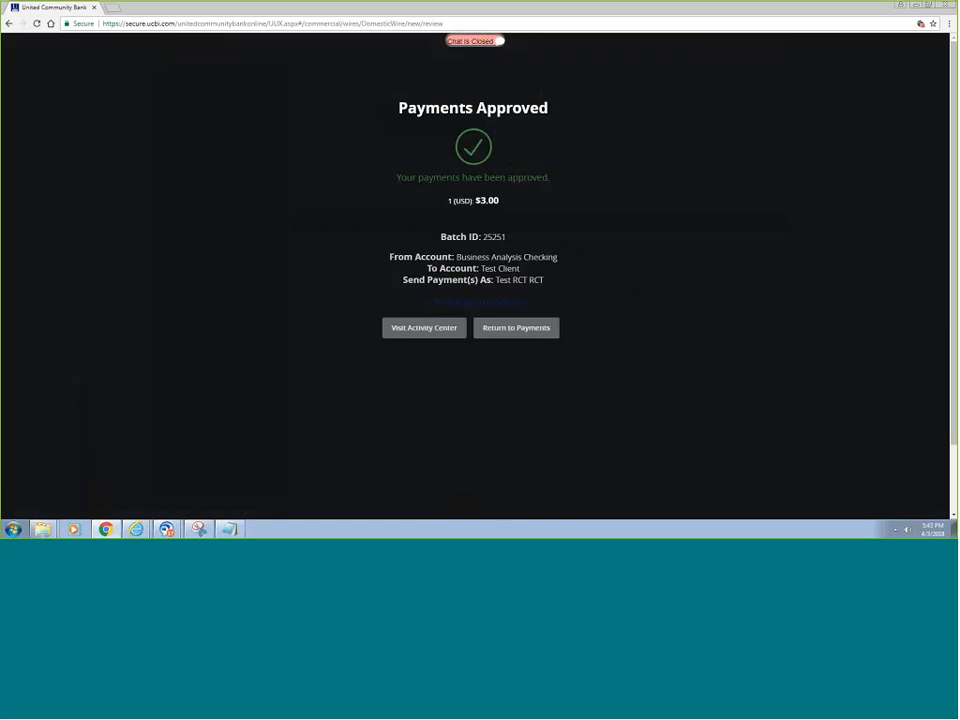
left_click(423, 330)
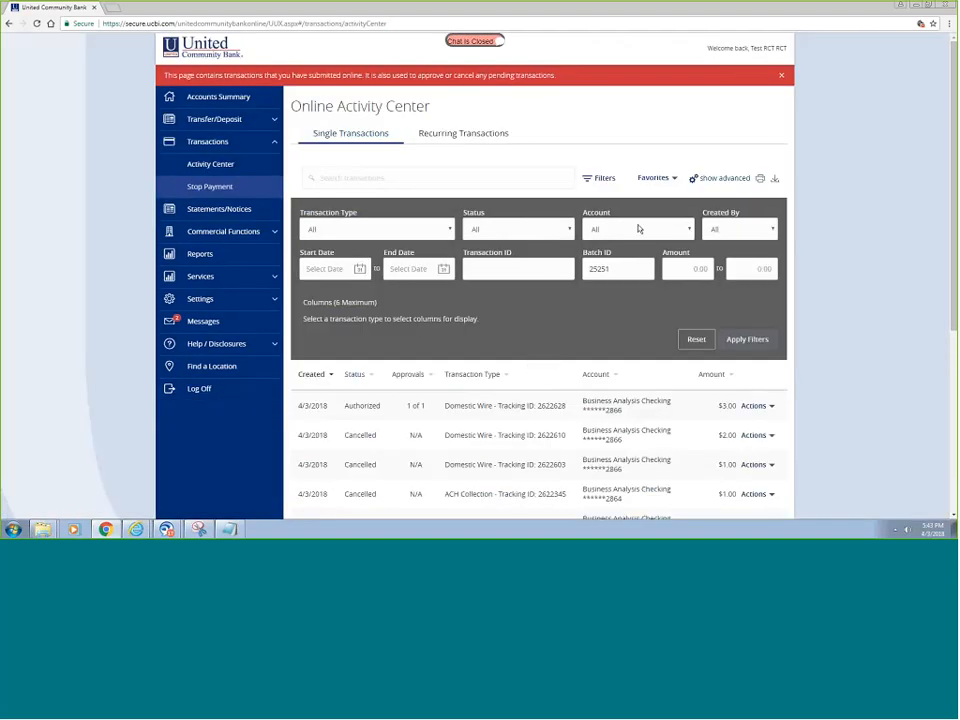
scroll(638, 229, "down", 1)
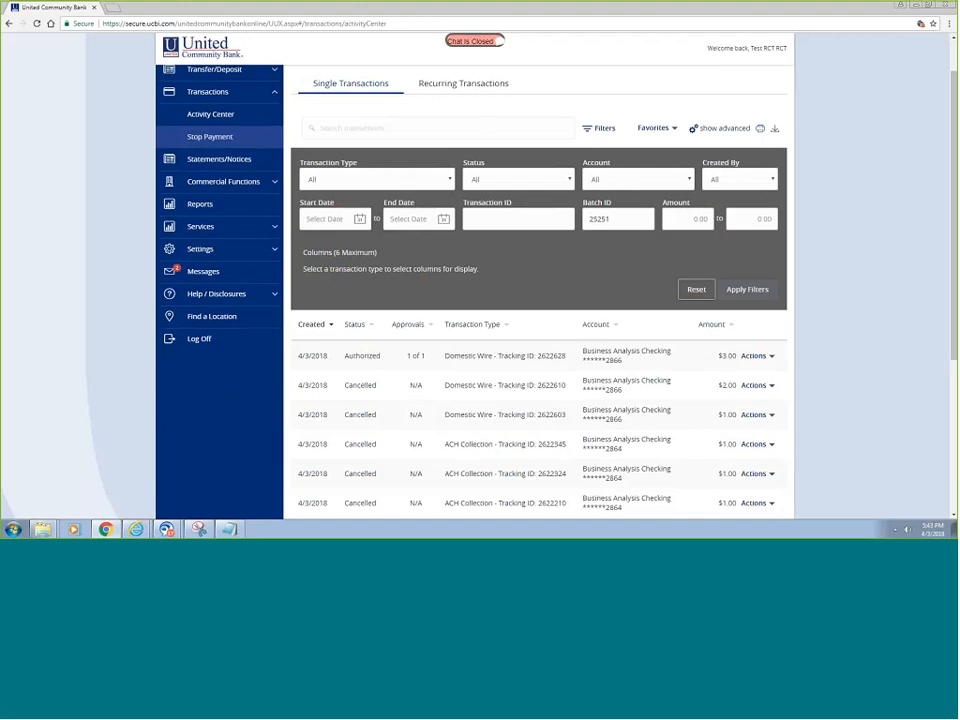
scroll(680, 273, "down", 2)
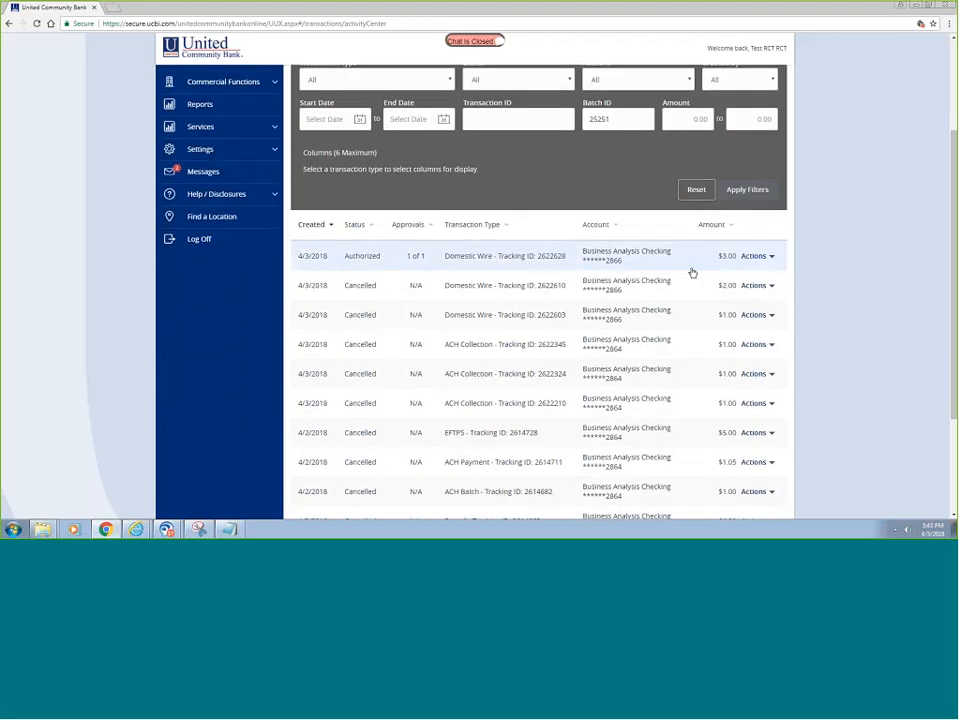
left_click(771, 258)
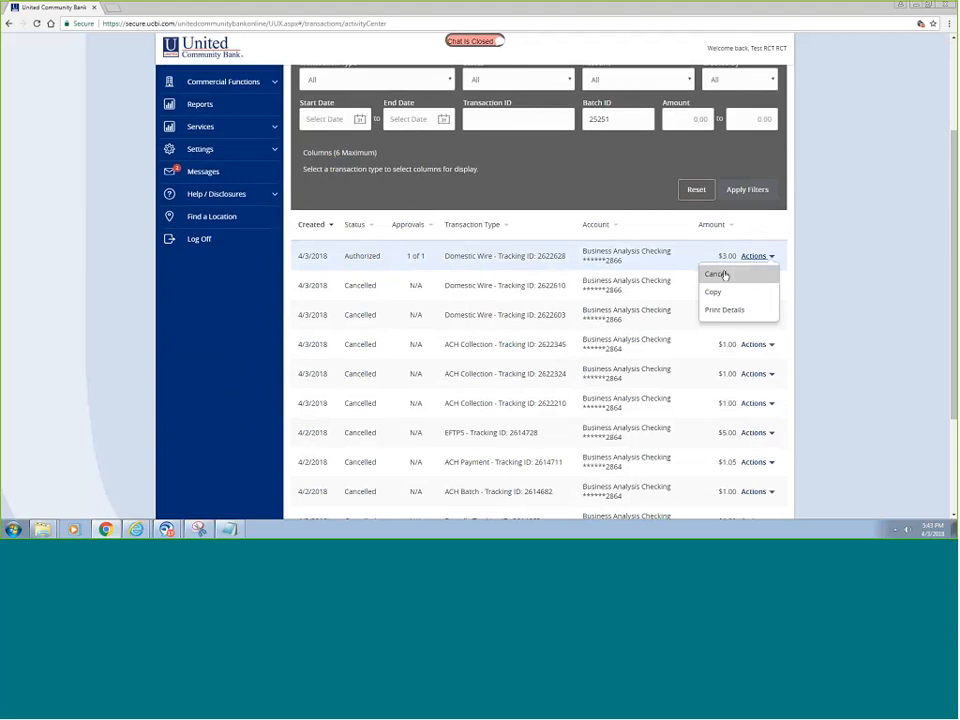
left_click(722, 276)
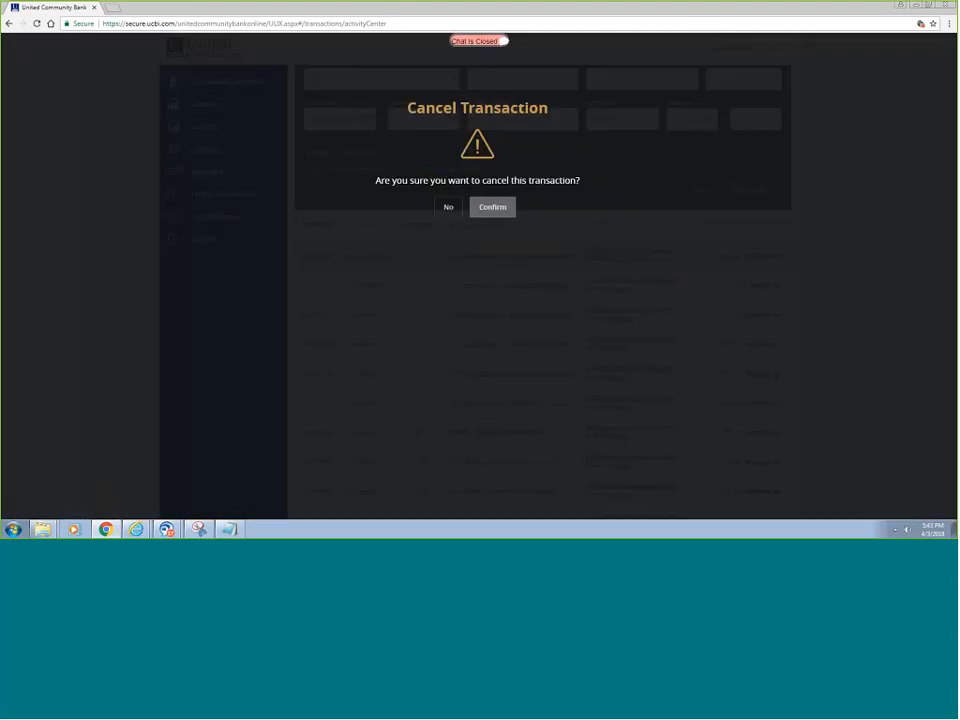
left_click(494, 208)
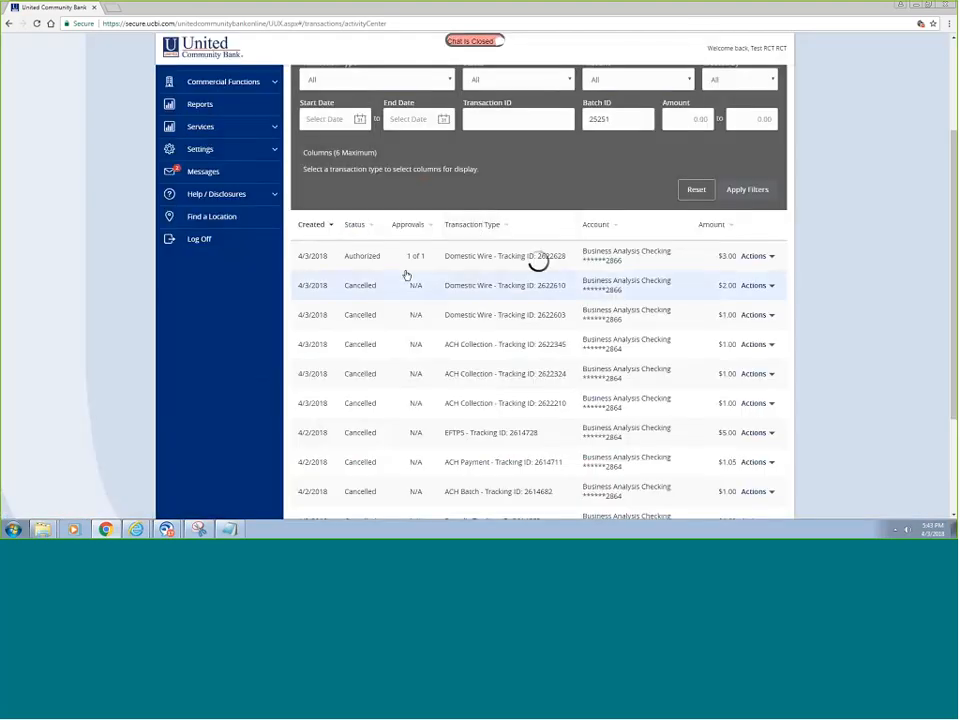
scroll(208, 396, "up", 2)
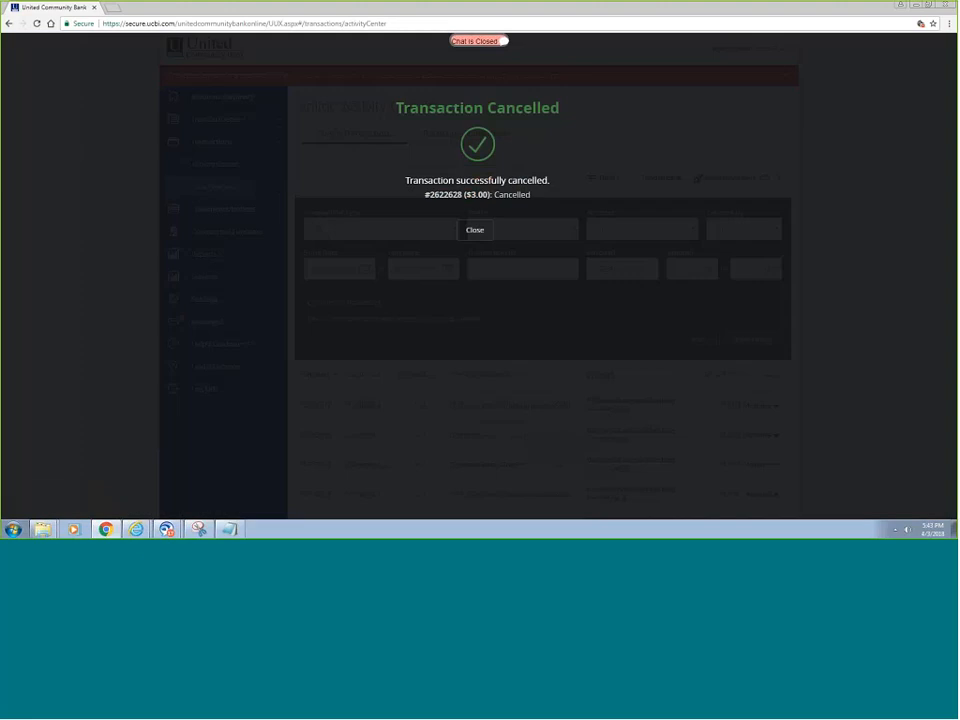
left_click(477, 230)
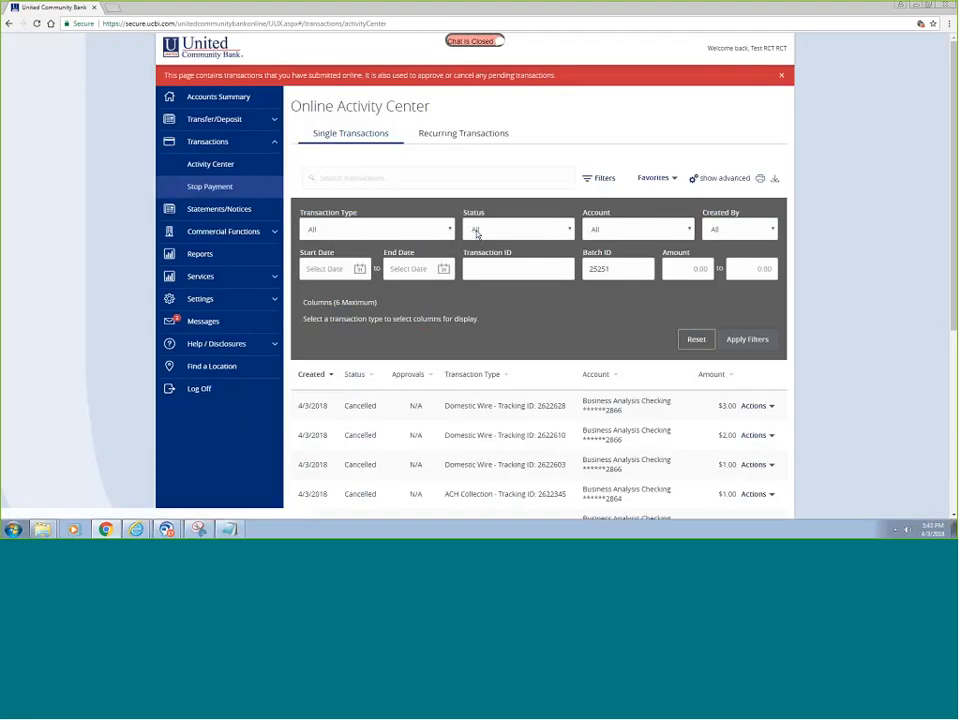
left_click(218, 145)
left_click(216, 189)
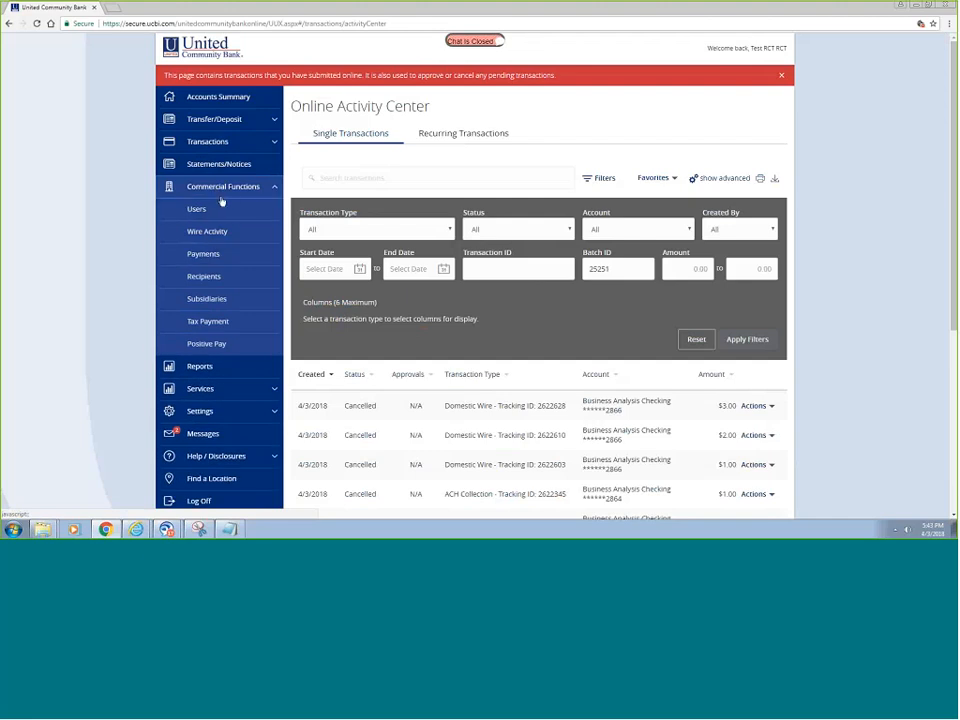
- Start a new International Wire from Payments and begin entering a new recipient's Display Name
left_click(203, 254)
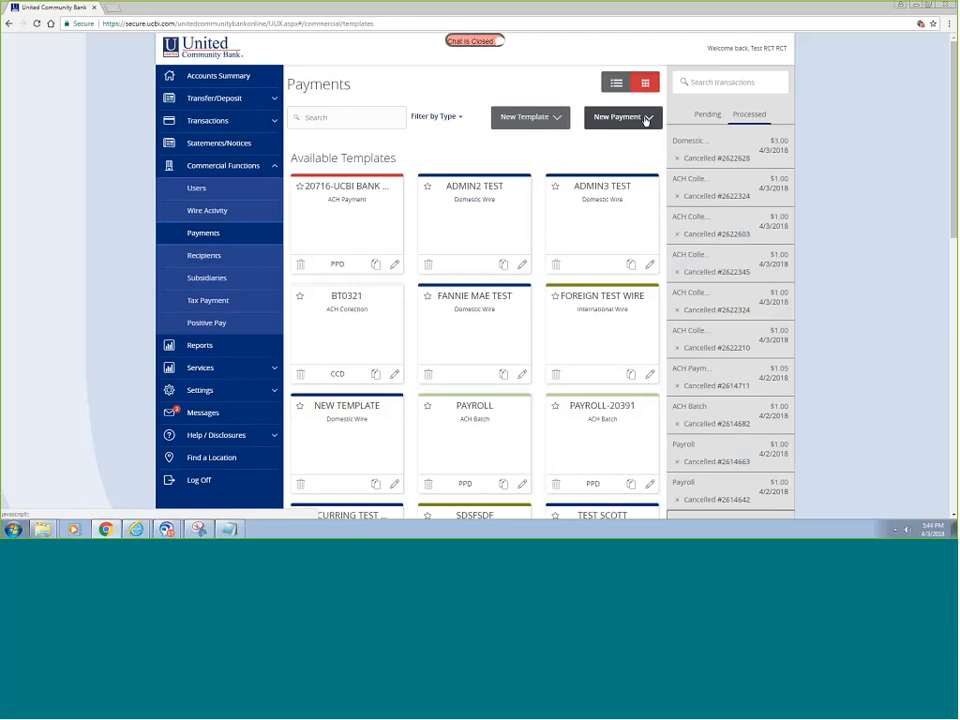
left_click(645, 120)
left_click(630, 233)
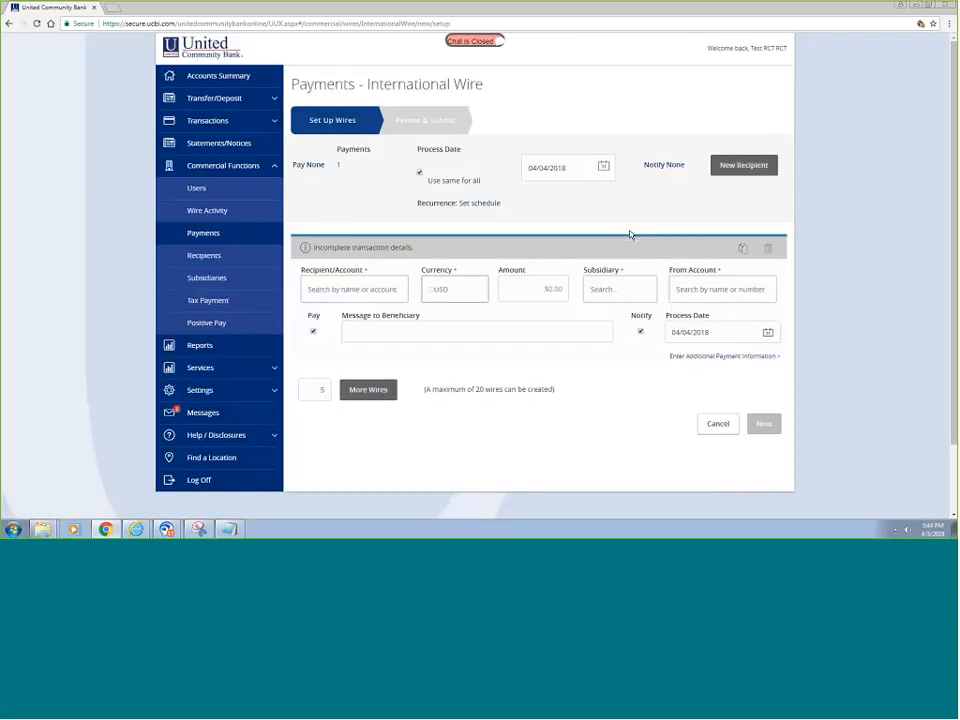
left_click(745, 165)
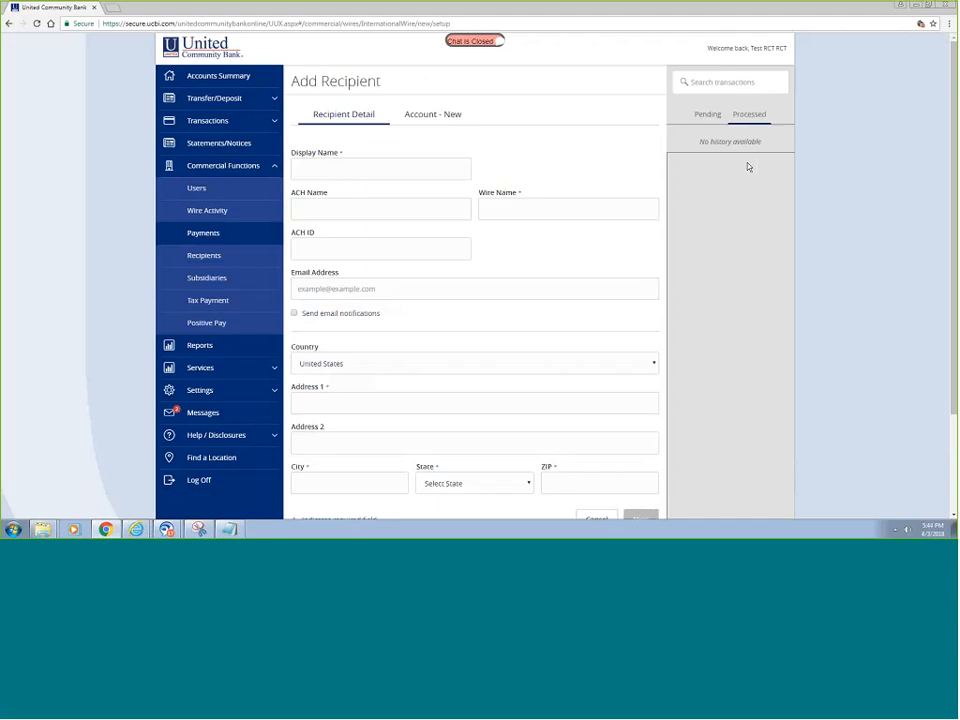
left_click(421, 170)
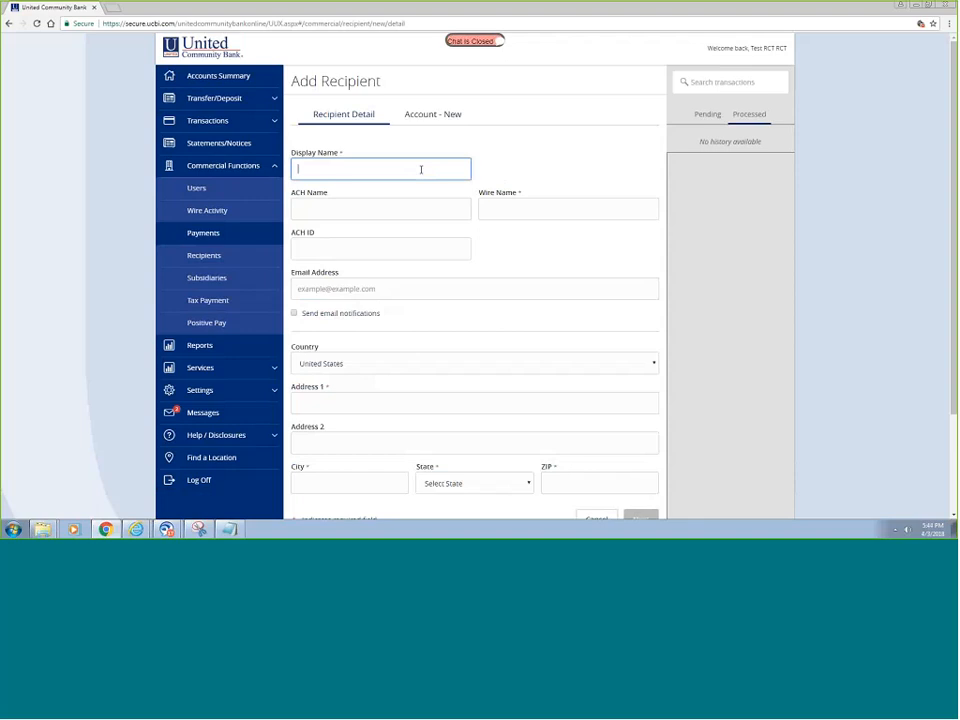
- Enter Test Client 2 as the recipient's Display Name, Wire Name and ACH ID
type("Test Clie")
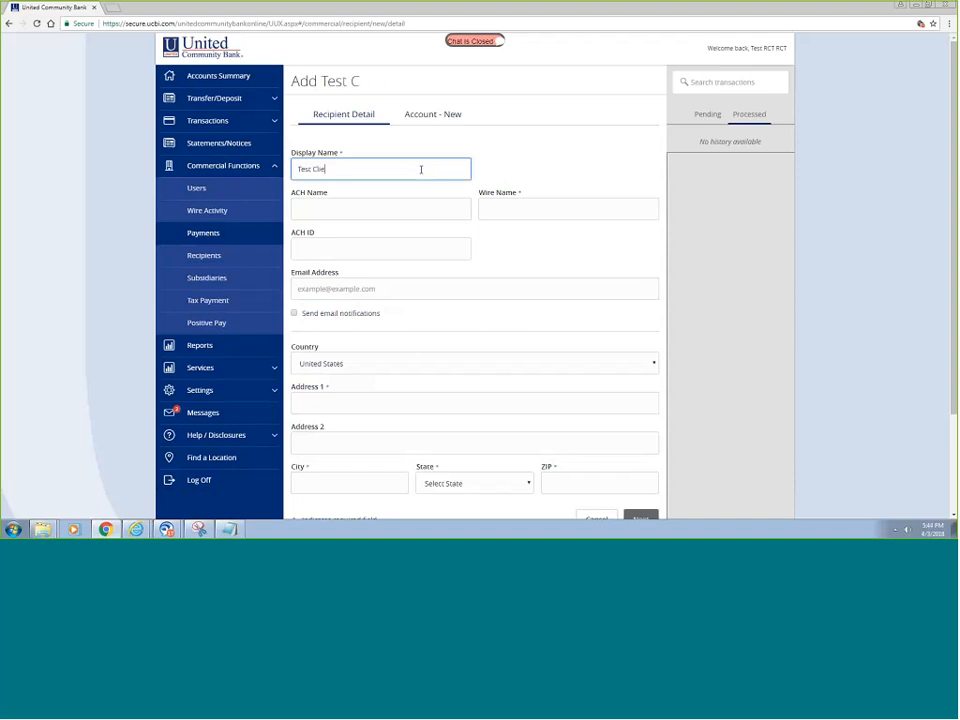
type("nt 2")
key("Tab")
key("Tab")
type("Test")
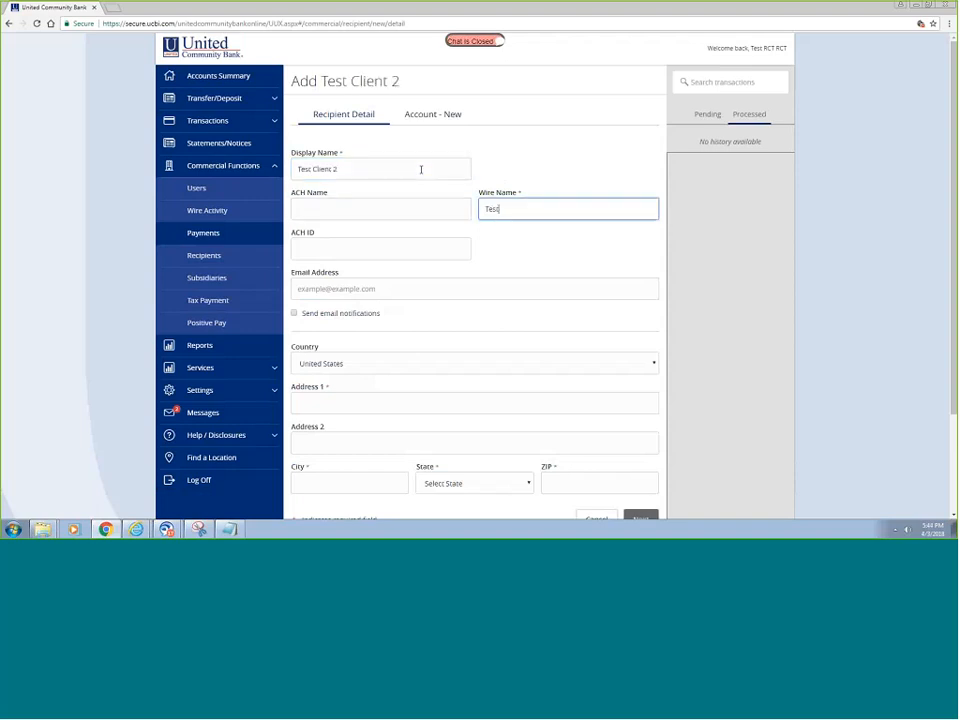
type(" Client 2")
key("Tab")
type("Test Clien")
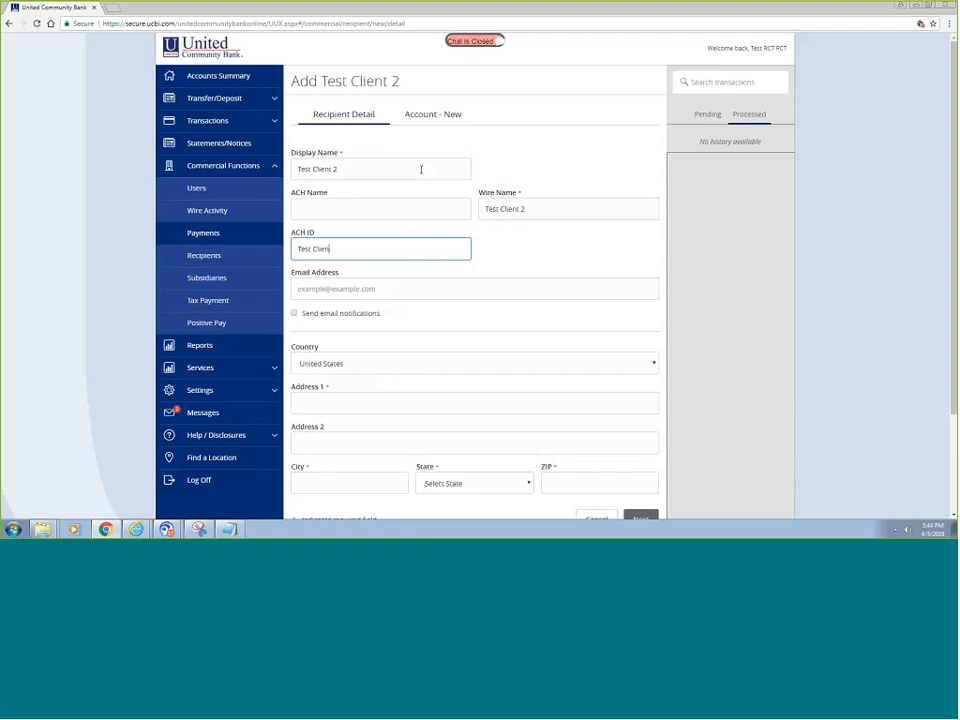
type("t 2")
key("Tab")
key("Tab")
key("Tab")
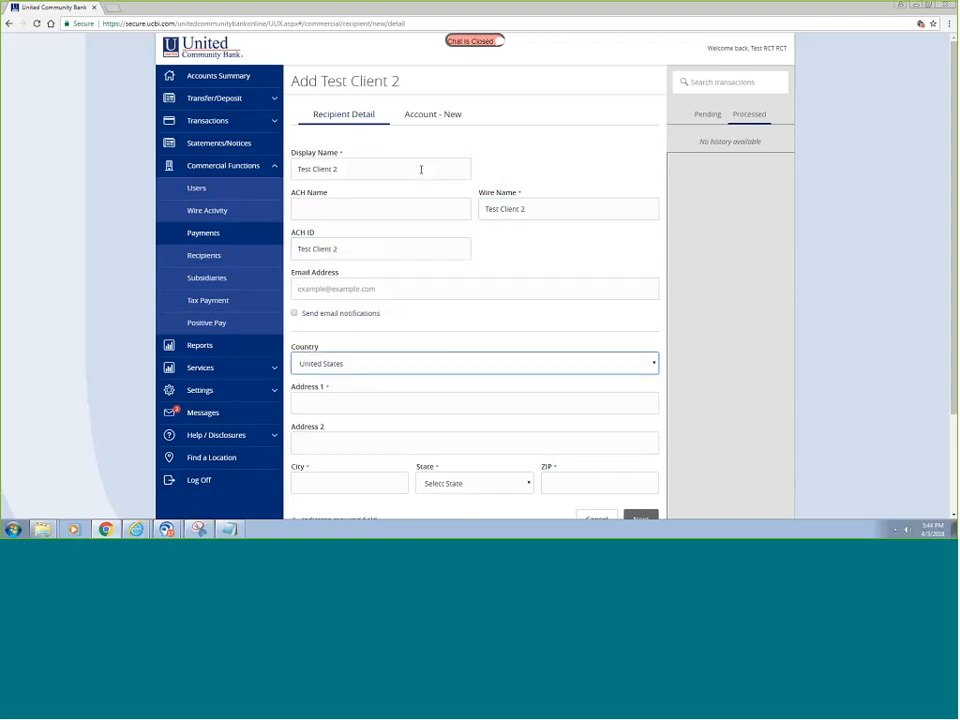
- Set the recipient's country to United Kingdom, fill in both address lines, and continue
left_click(655, 366)
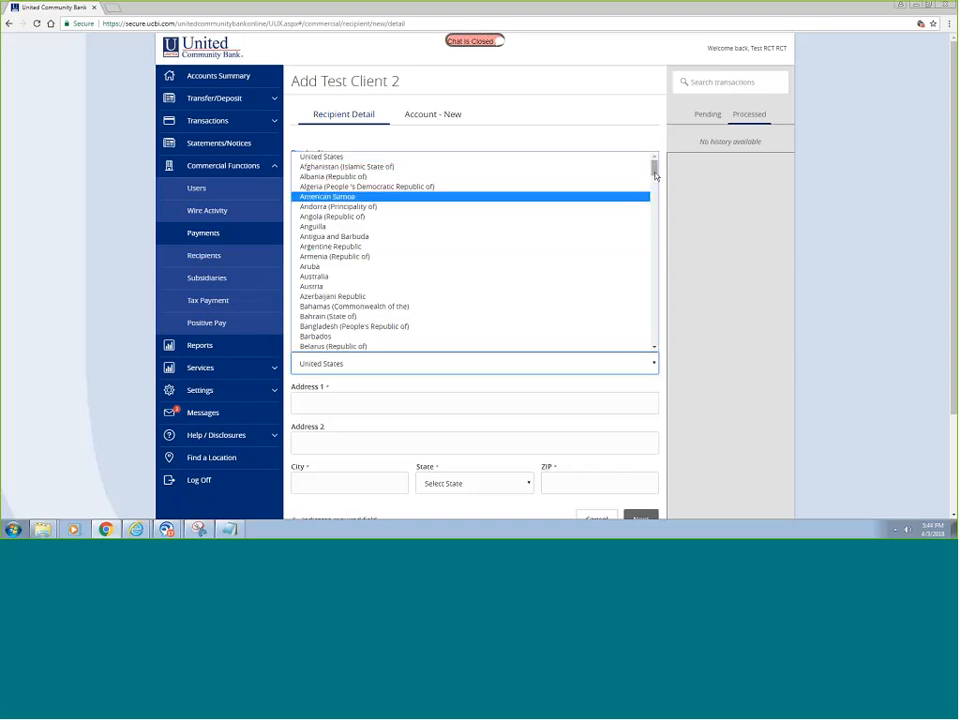
left_click_drag(655, 175, 662, 318)
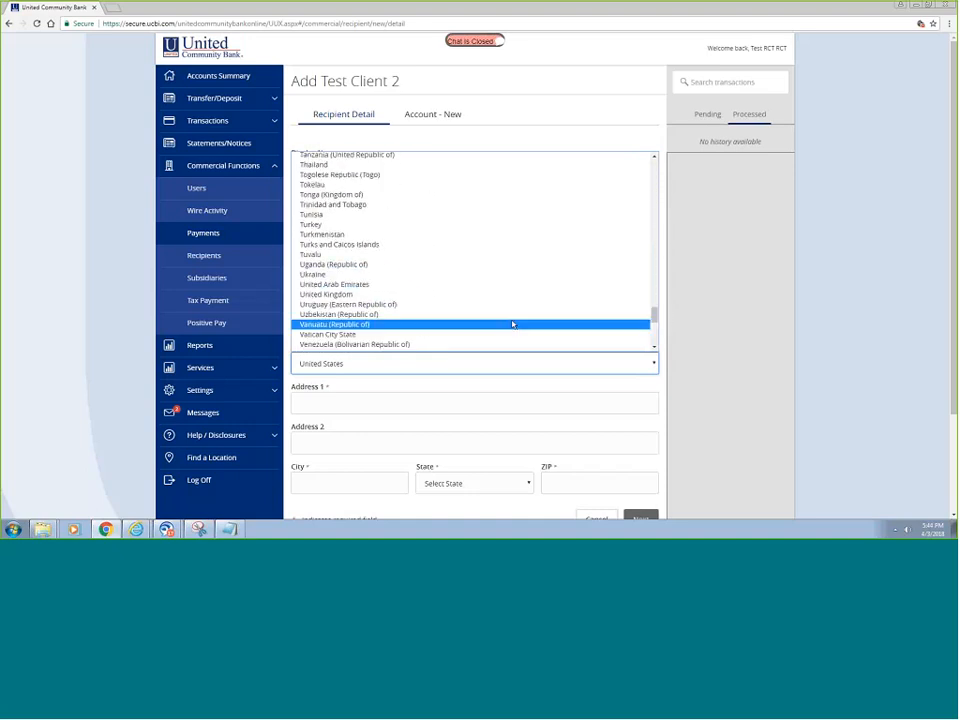
left_click(338, 295)
left_click(386, 364)
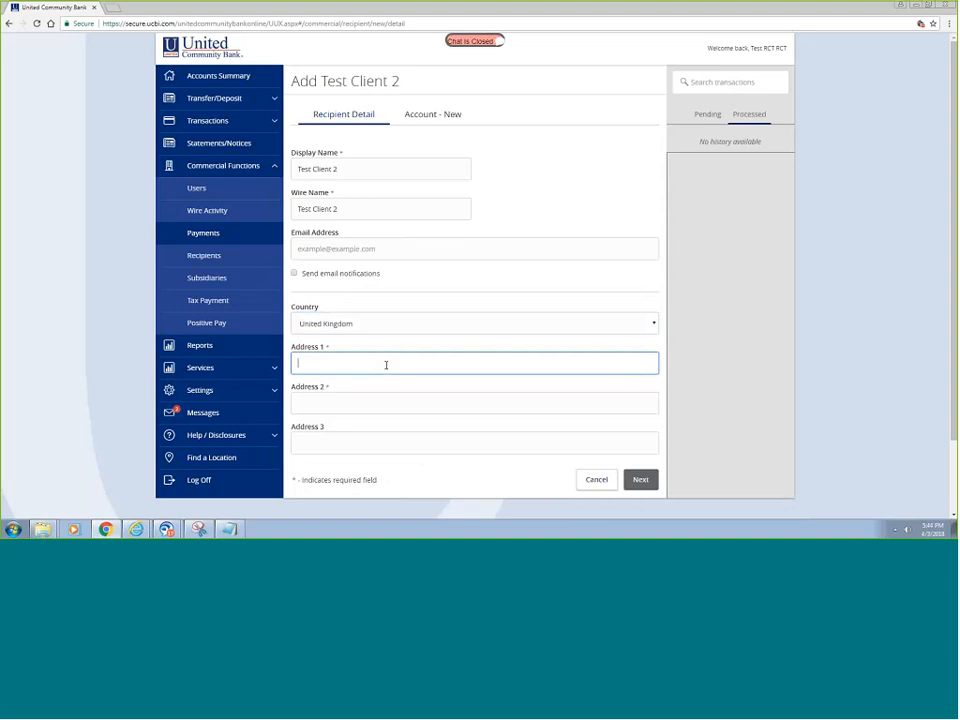
type("1")
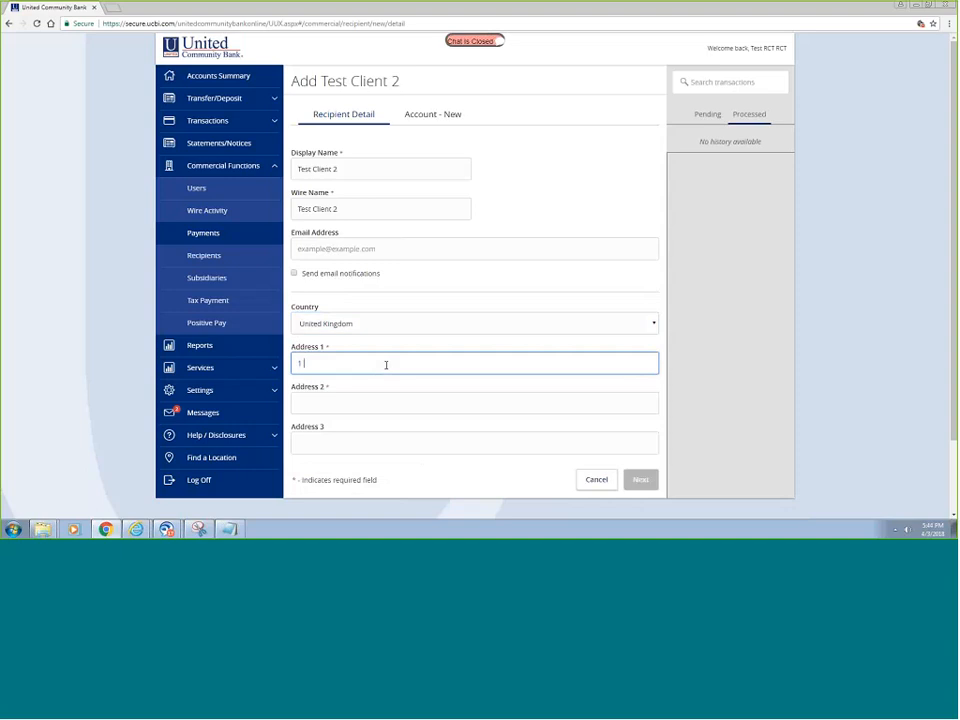
type(" LiverPool Court")
key("Tab")
type("Lond")
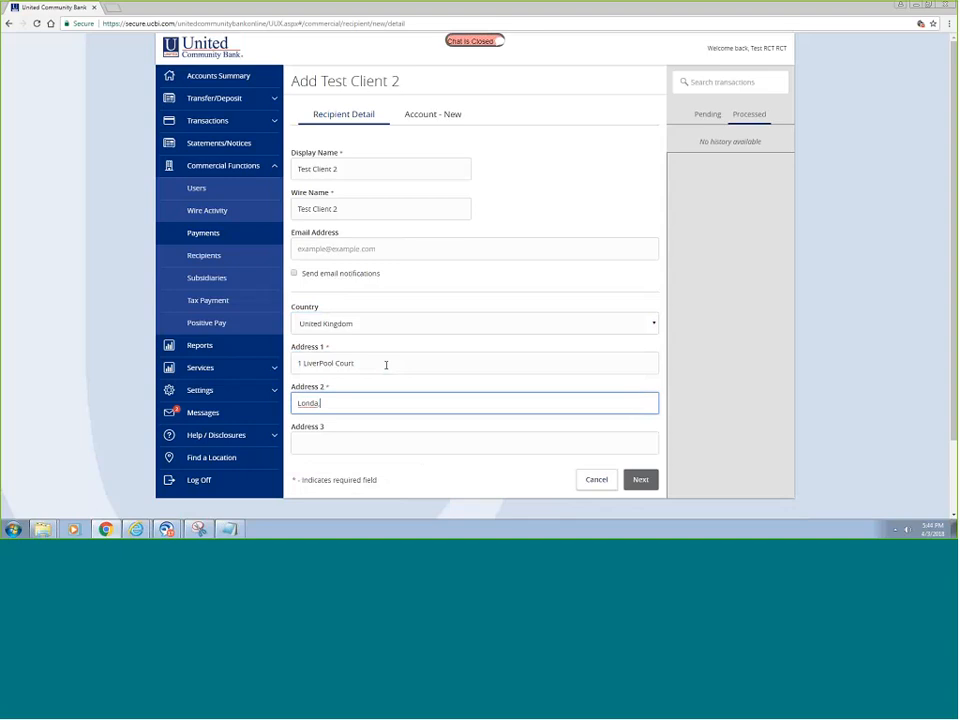
type("on, UK M313-813")
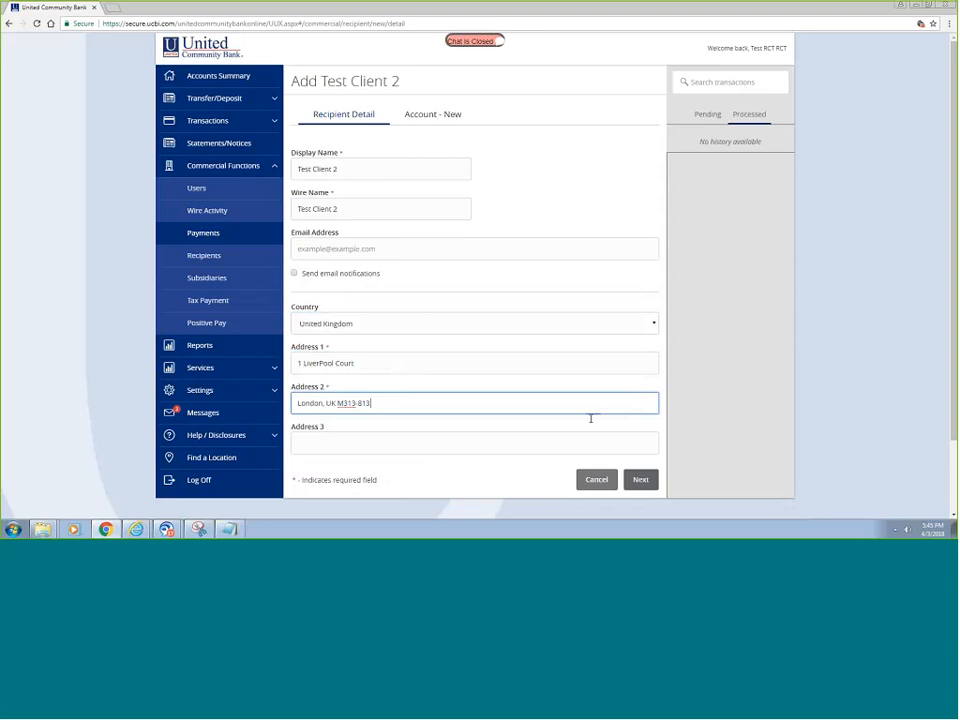
left_click(642, 482)
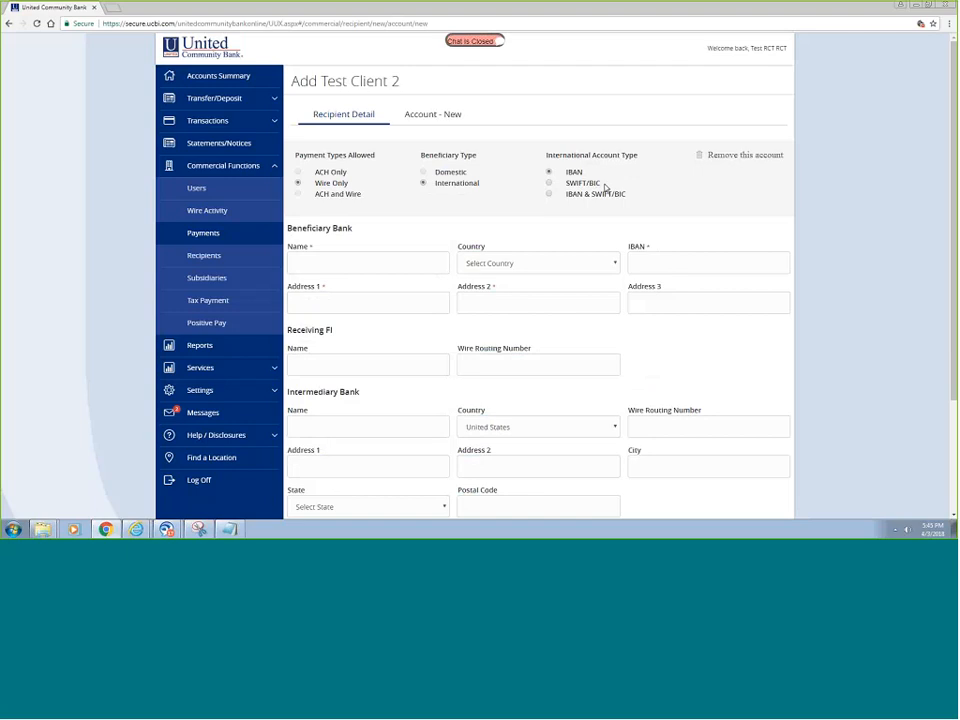
- Choose IBAN & SWIFT/BIC, enter the account number, and add bank Royal Bank of the UK, United Kingdom
left_click(550, 194)
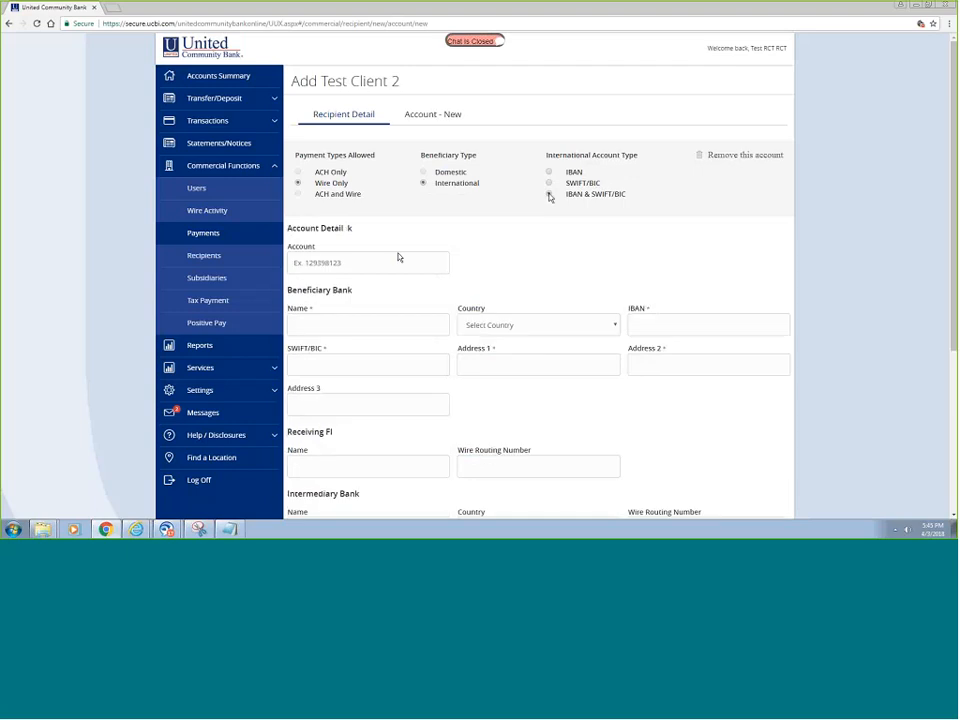
left_click(372, 260)
type("123456789")
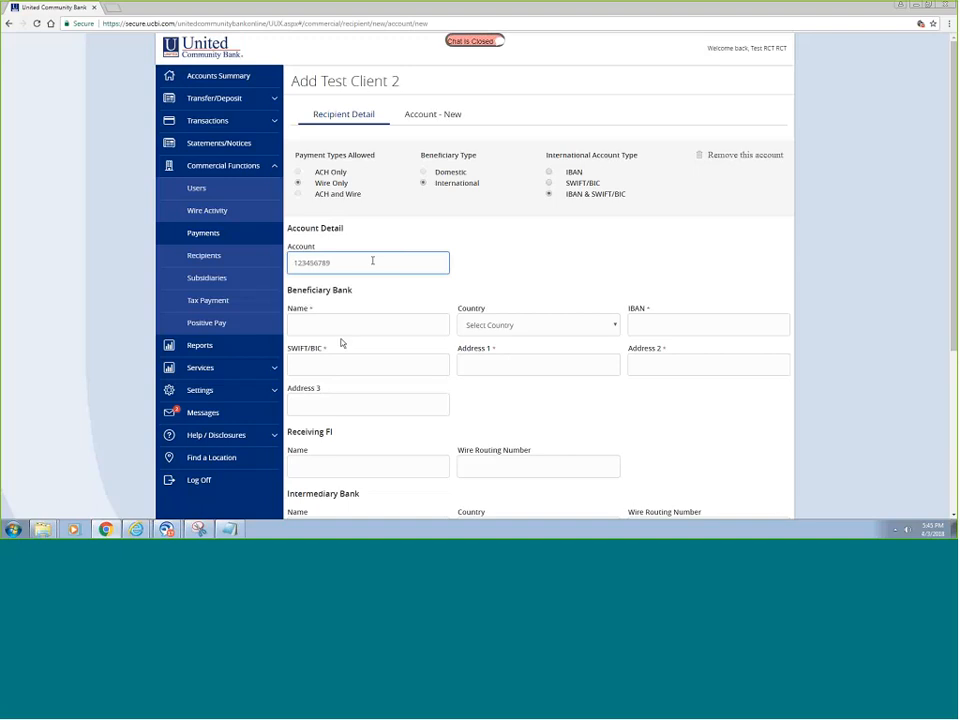
left_click(342, 326)
type("Ro")
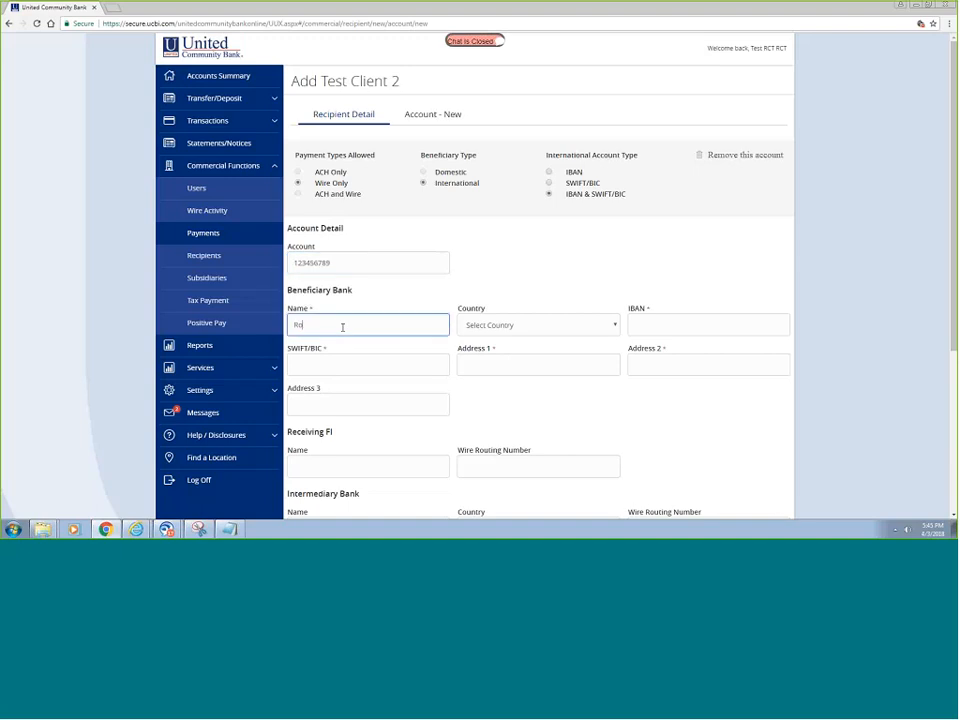
type("yal Bank of the UK")
left_click(538, 325)
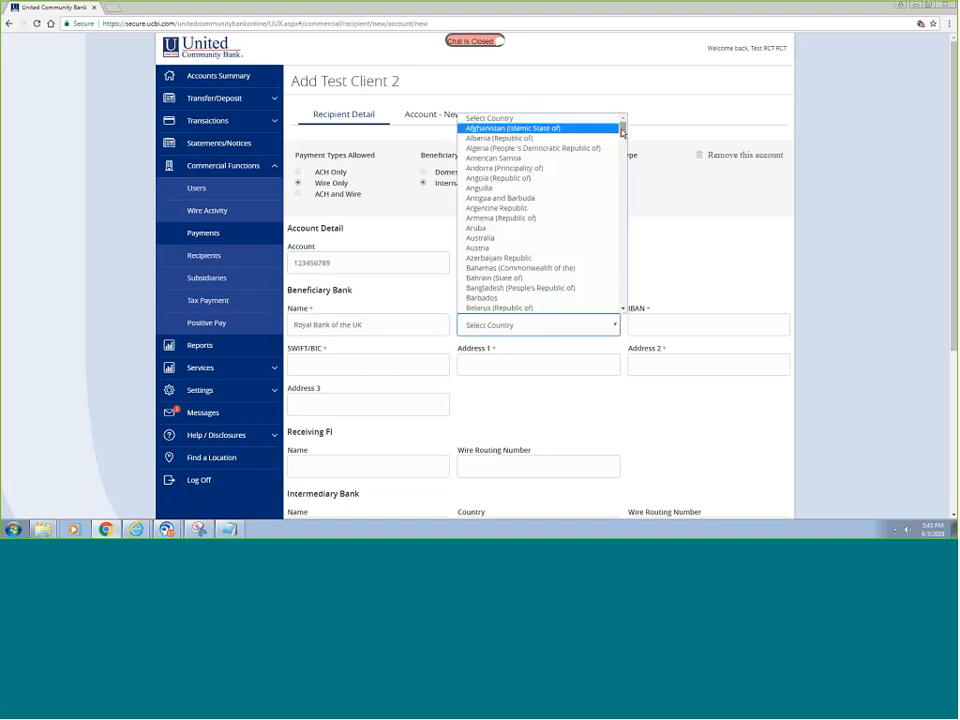
left_click_drag(622, 128, 619, 287)
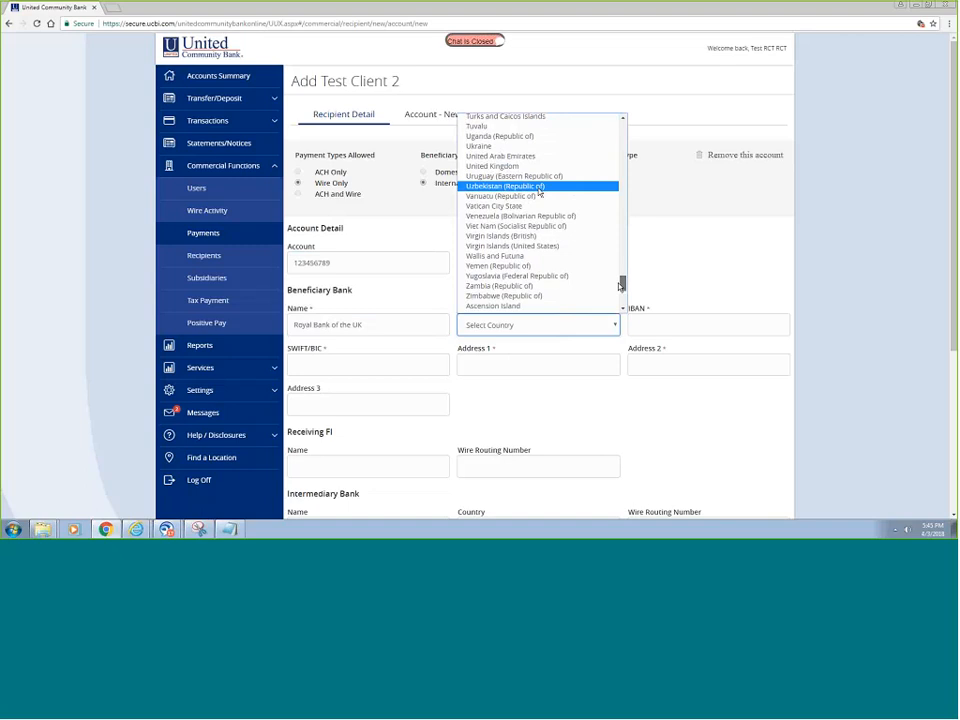
left_click(500, 165)
- Enter the IBAN, SWIFT/BIC BBUK5584458 and the bank's two London address lines
left_click(641, 325)
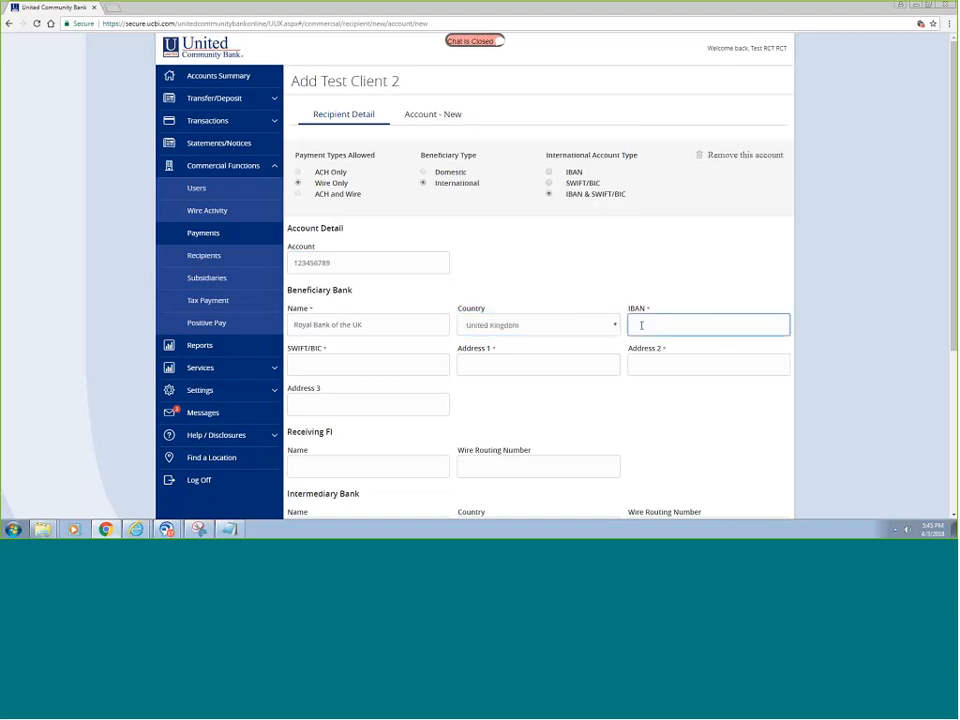
type("UK68565498765225")
key("Tab")
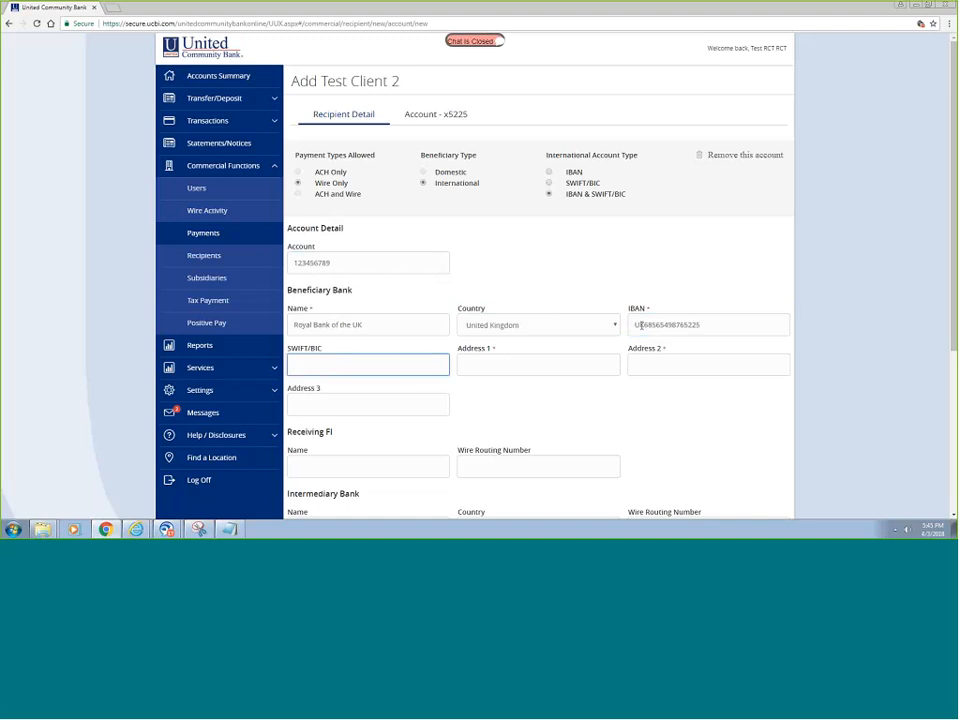
type("B")
type("BUK")
type("558")
type("4458")
key("Tab")
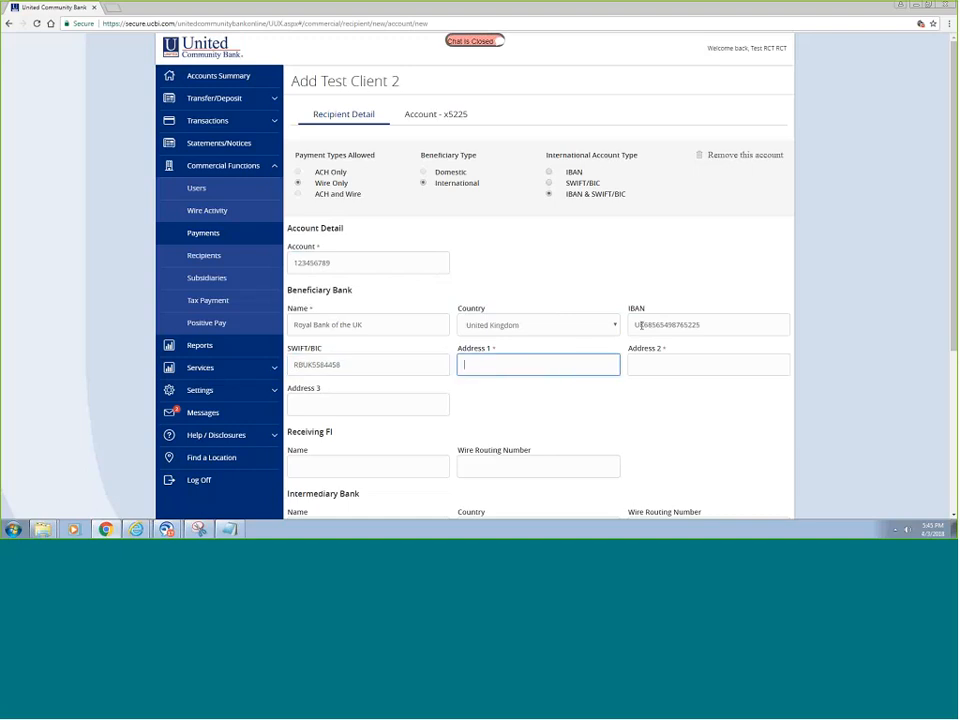
type("50 Buck Court Place")
key("Tab")
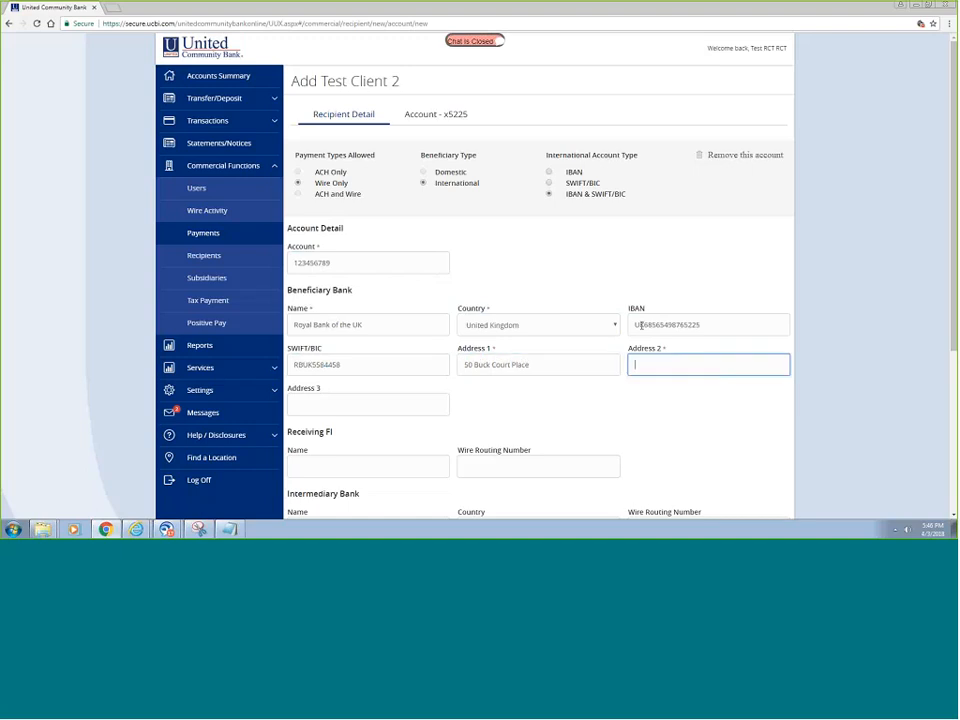
type("London, UK M778 990")
left_click(603, 390)
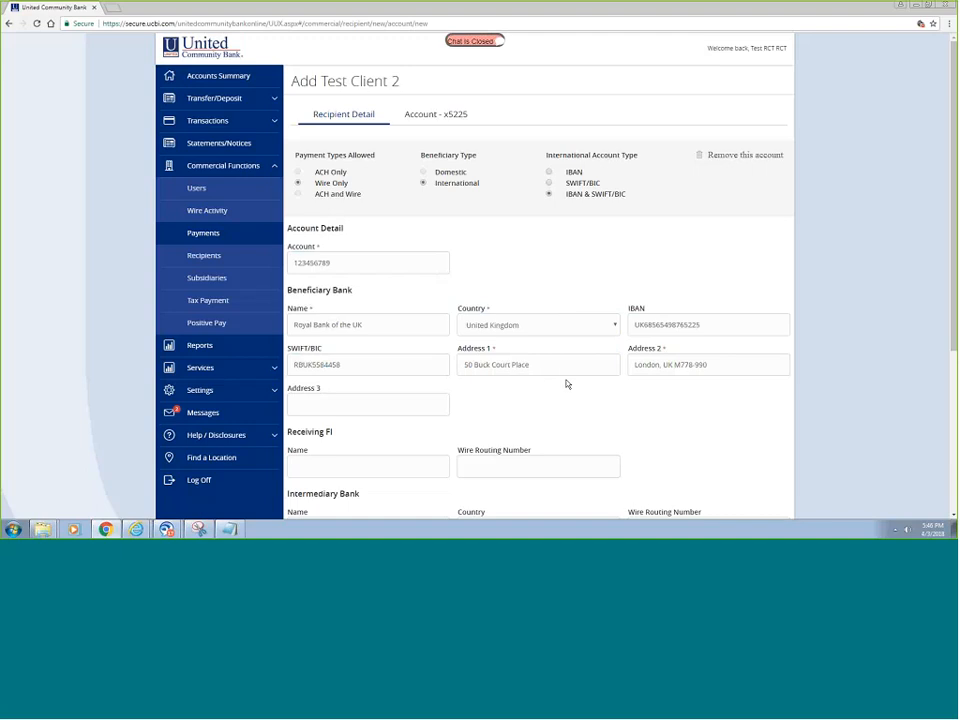
scroll(553, 398, "down", 4)
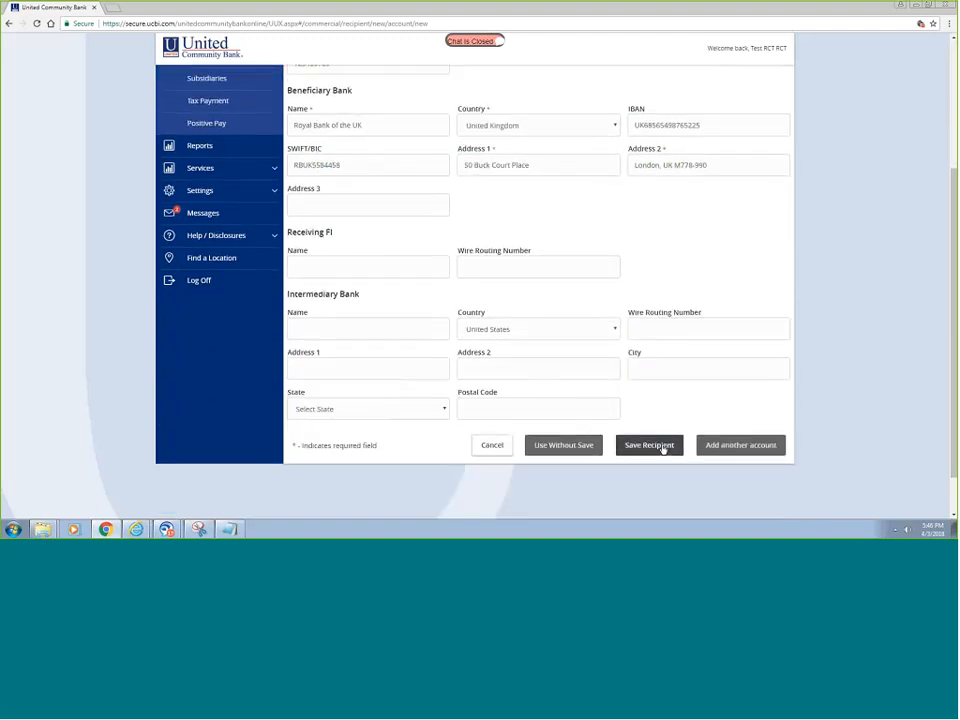
- Save the new recipient, clear the amount field, and set the subsidiary to test client
left_click(662, 449)
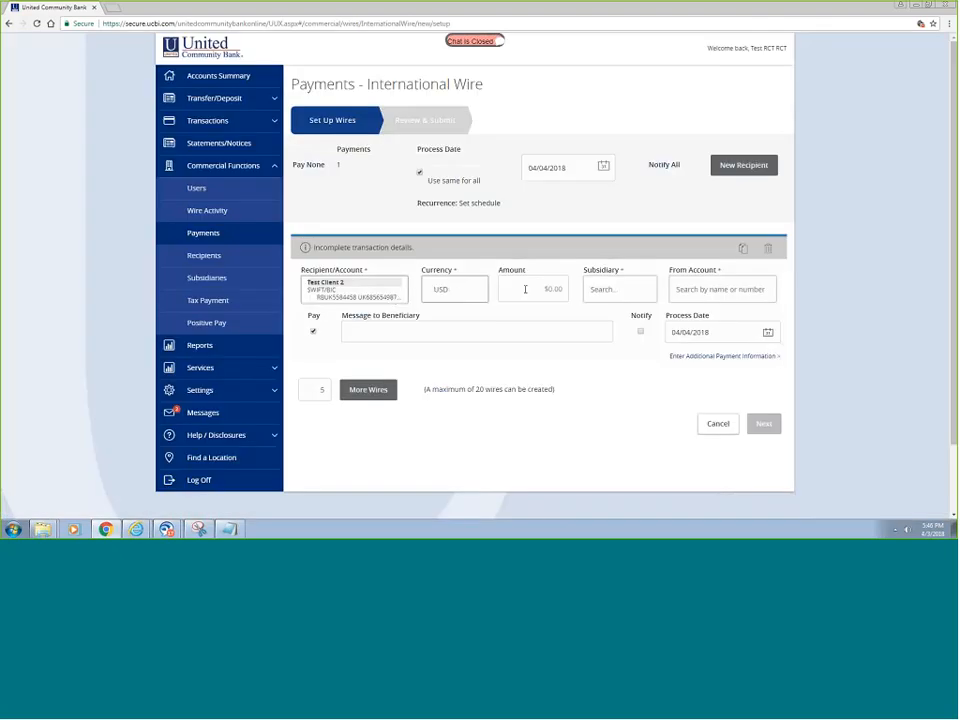
left_click(525, 289)
key("BackSpace")
left_click(621, 284)
left_click(629, 320)
- Fund from Business Analysis Checking with message 'Invoice for Holiday Stay', process date 4/6/2018, then review
left_click(727, 287)
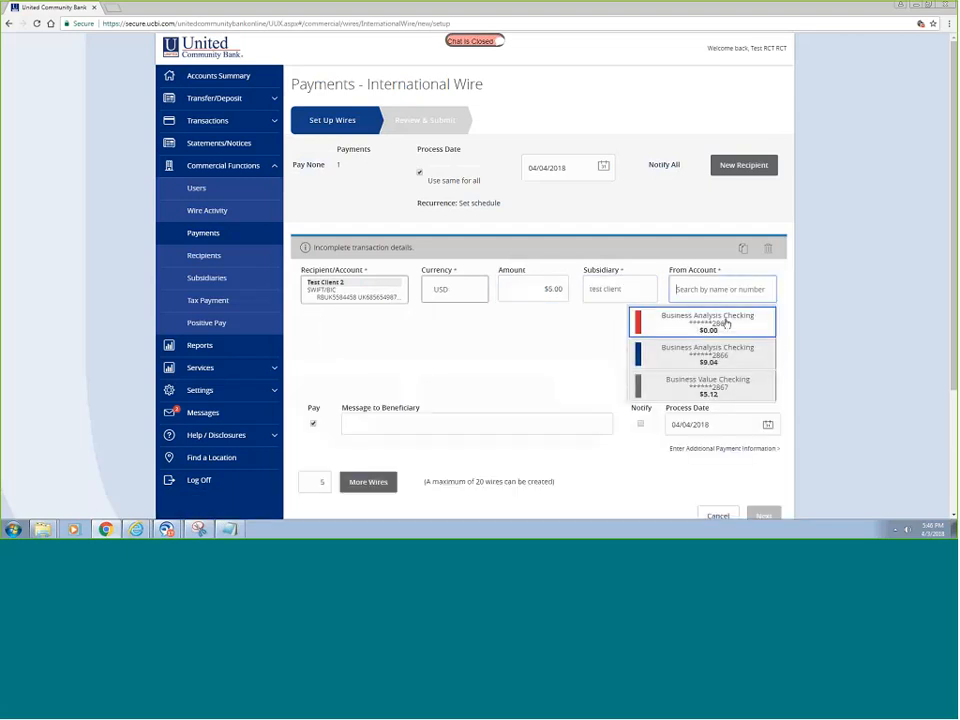
left_click(724, 356)
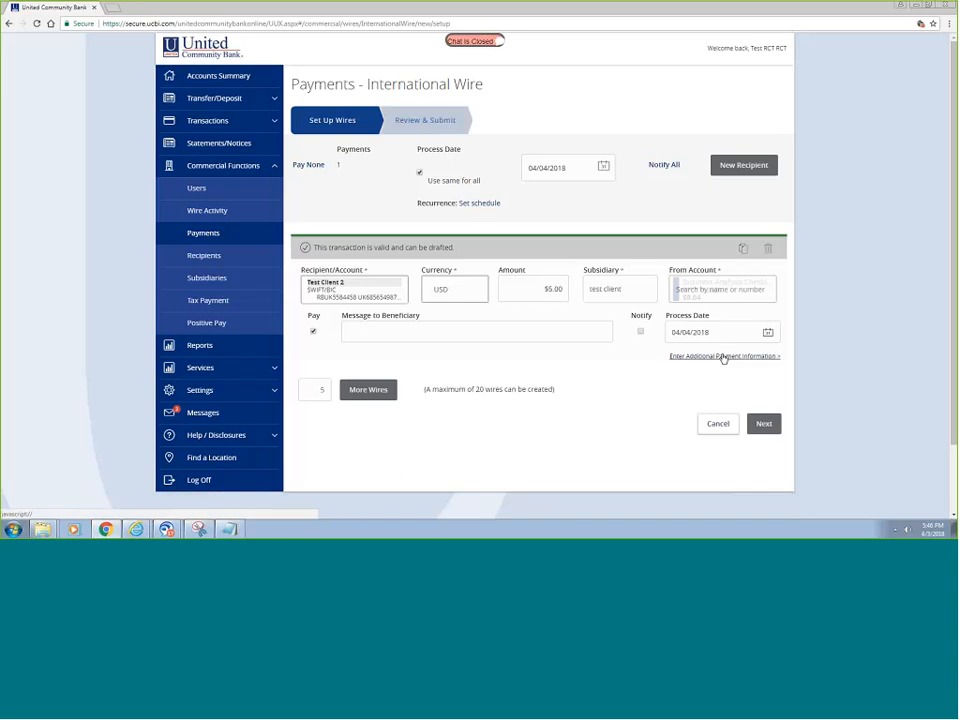
left_click(495, 333)
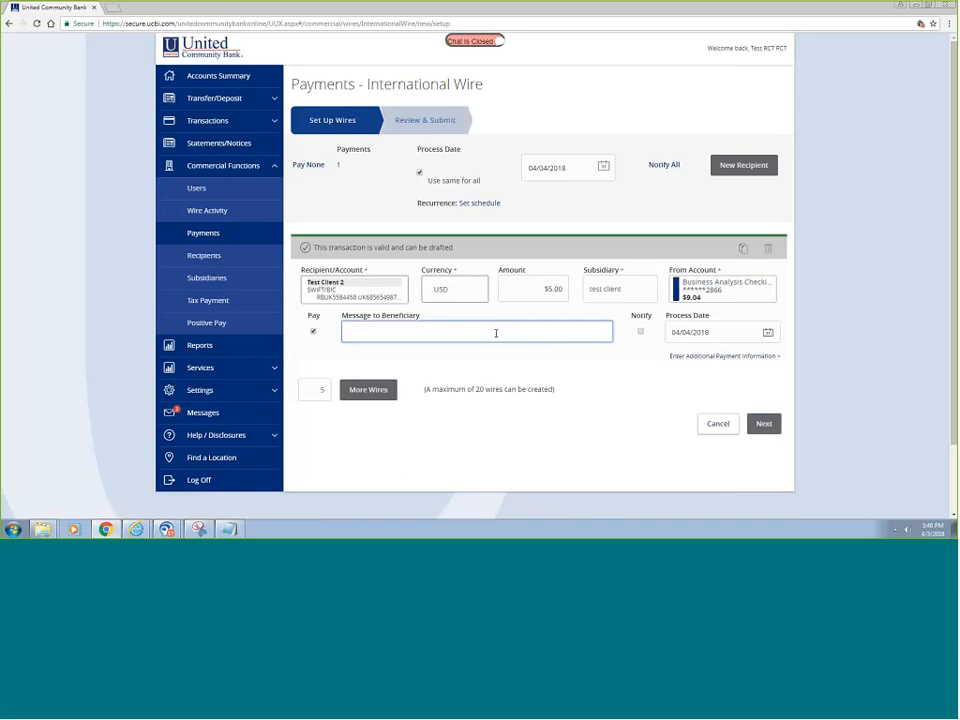
type("Invoice for Holiday Stay")
left_click(769, 334)
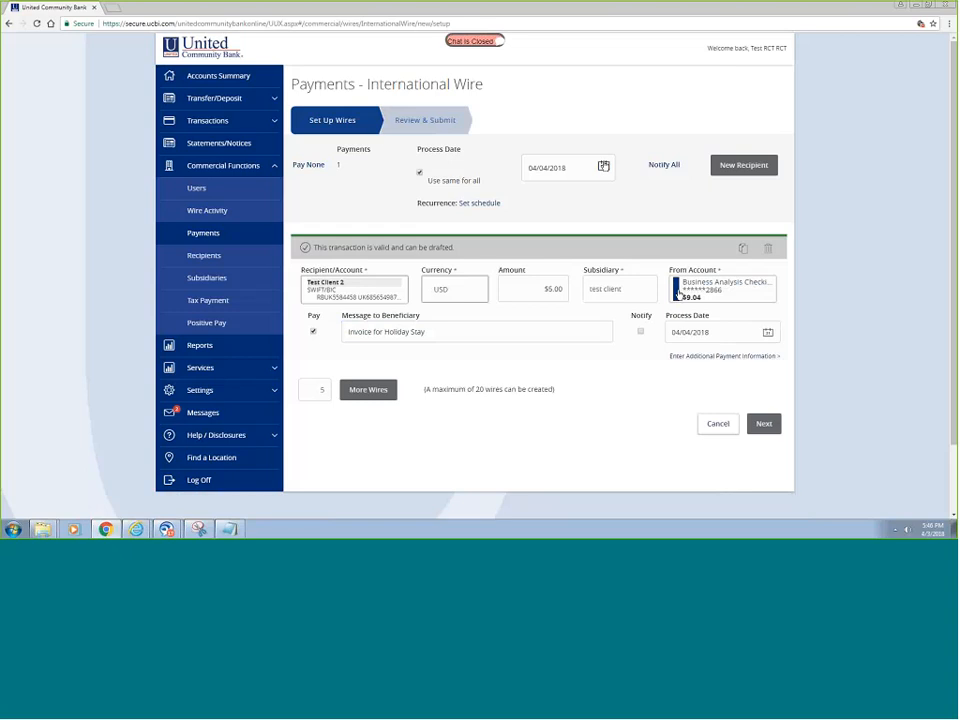
left_click(603, 166)
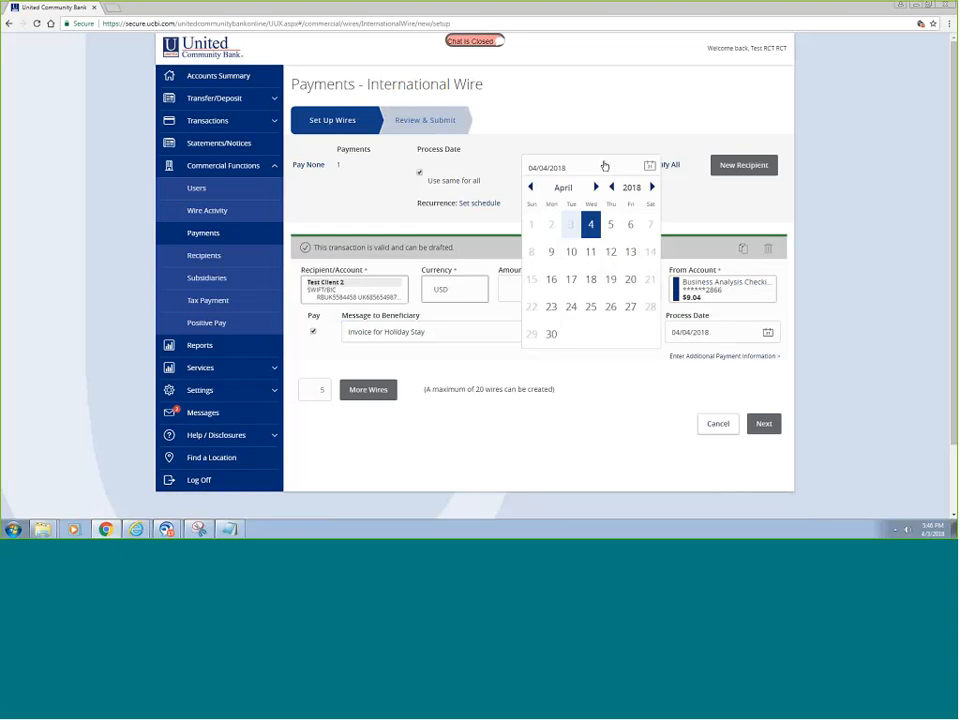
left_click(631, 225)
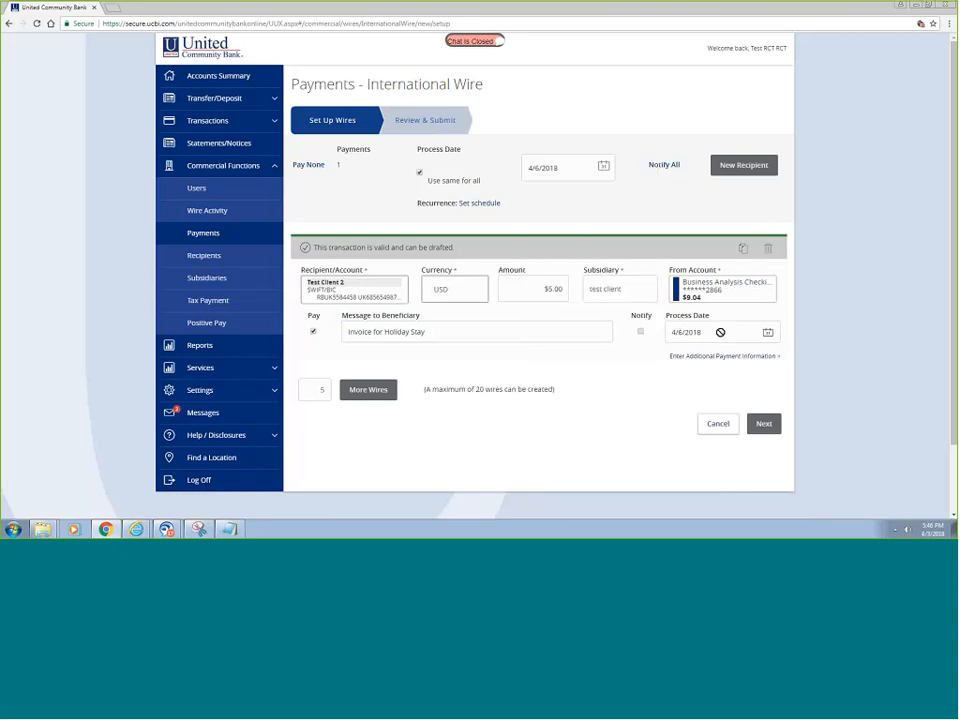
left_click(765, 425)
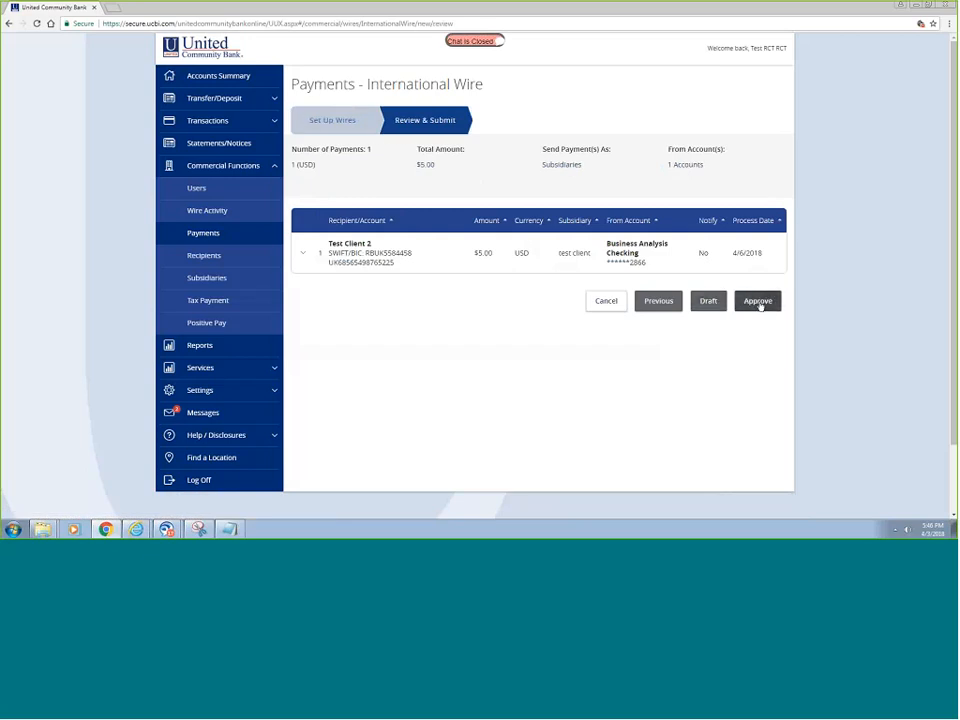
- Approve the $5.00 international wire using a texted access code, then go to the Activity Center
left_click(758, 302)
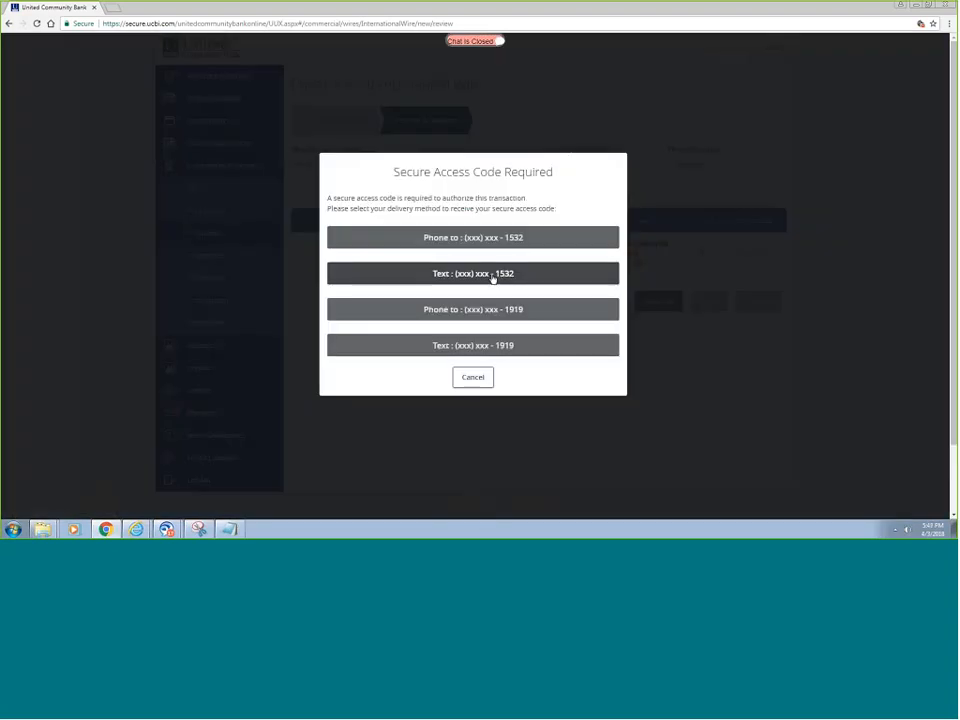
left_click(492, 276)
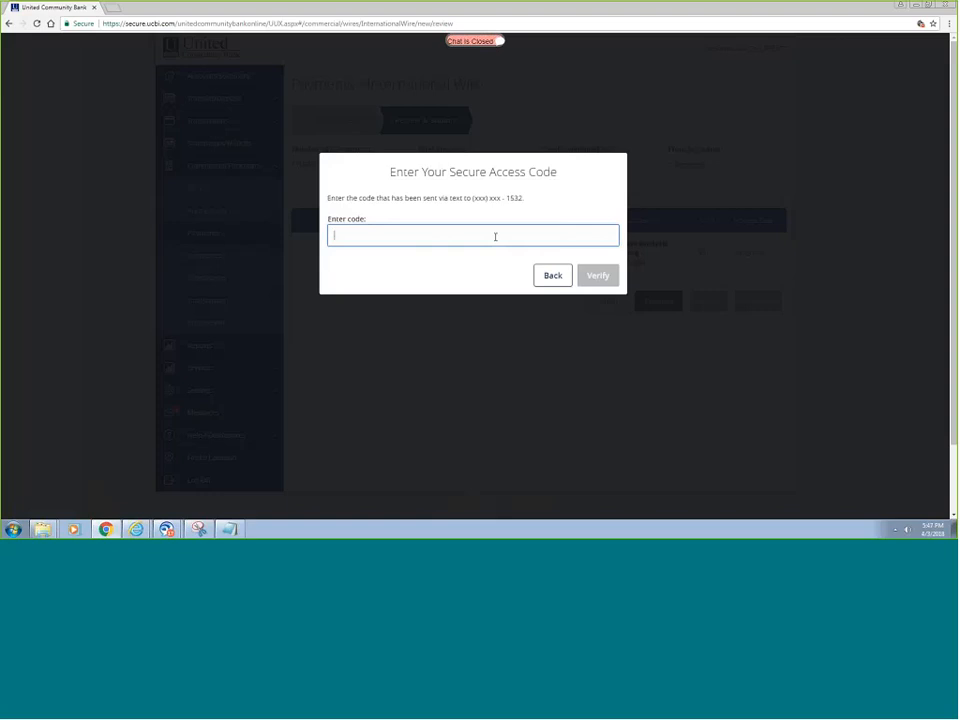
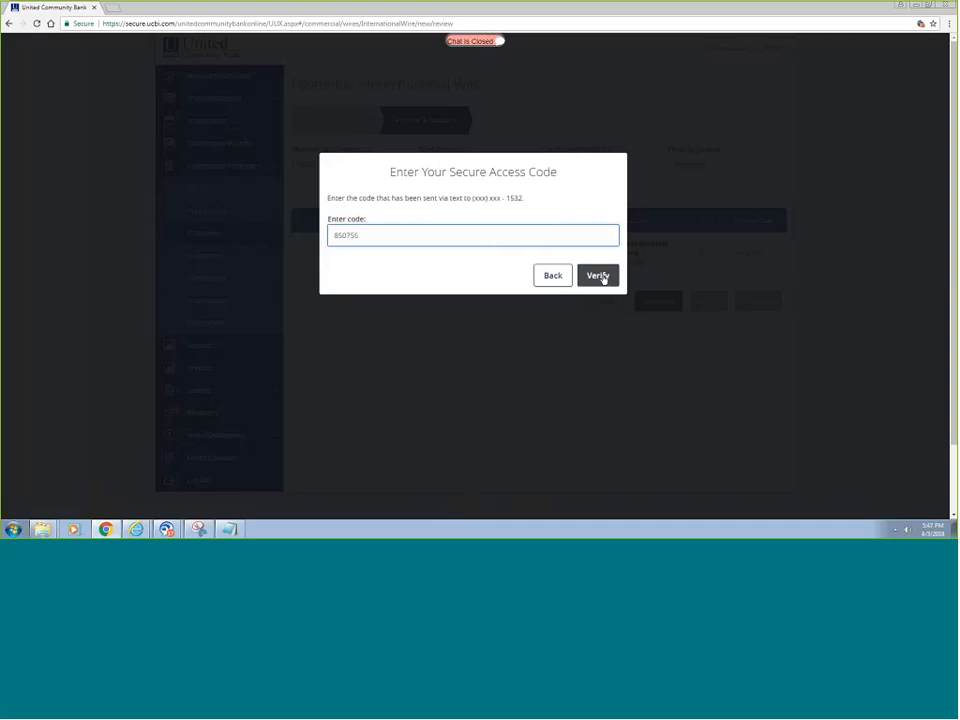
left_click(601, 277)
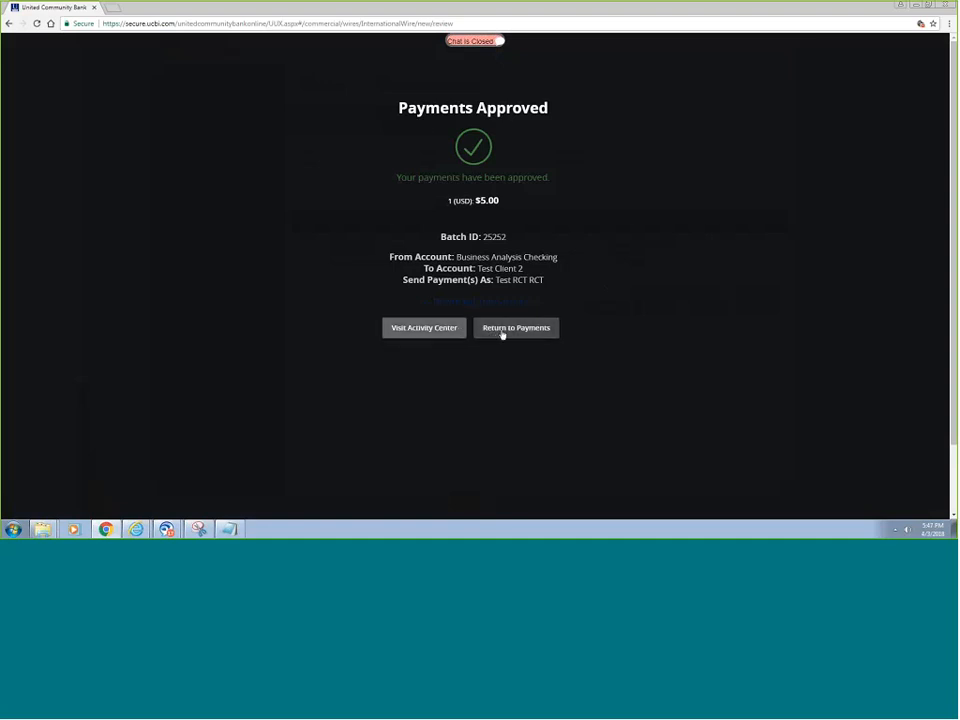
left_click(420, 333)
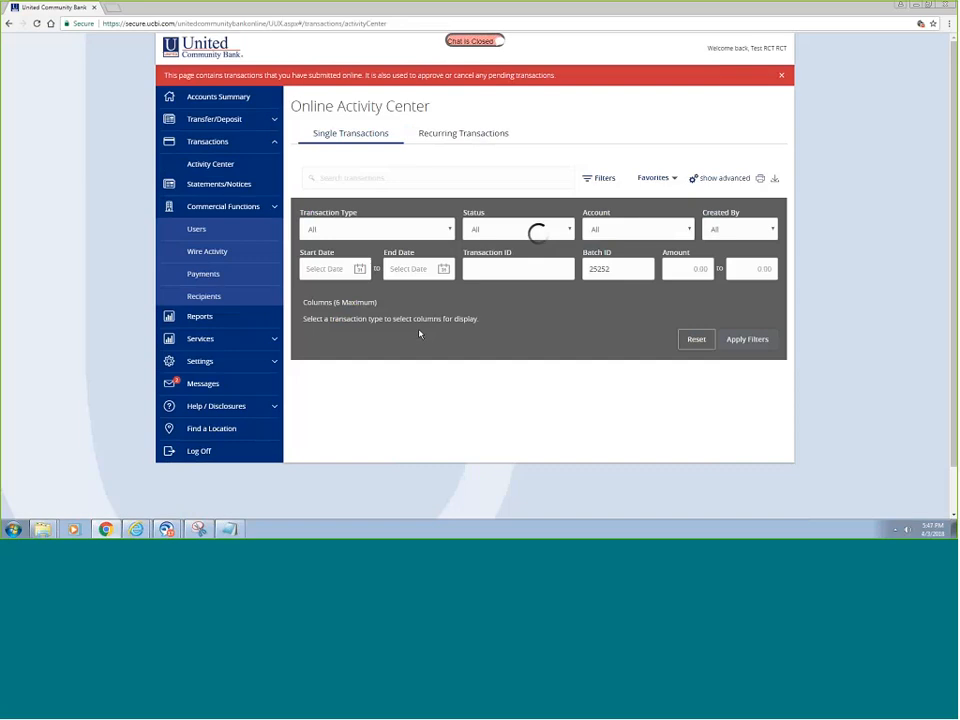
- Expand the International Wire row and scroll through its Authorized details and process steps
scroll(574, 315, "down", 3)
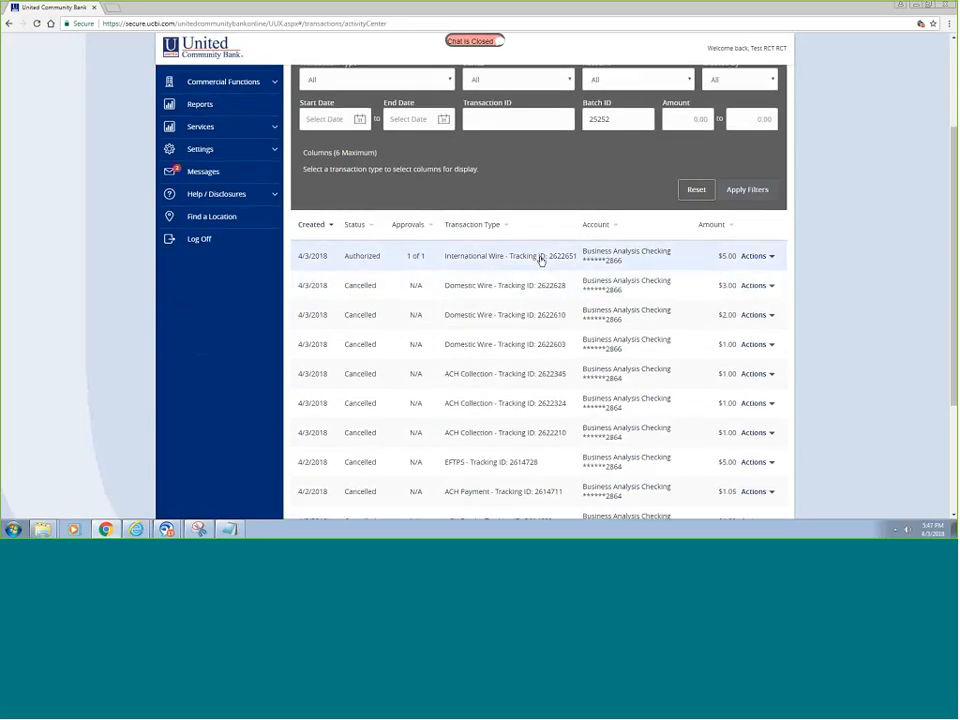
left_click(540, 259)
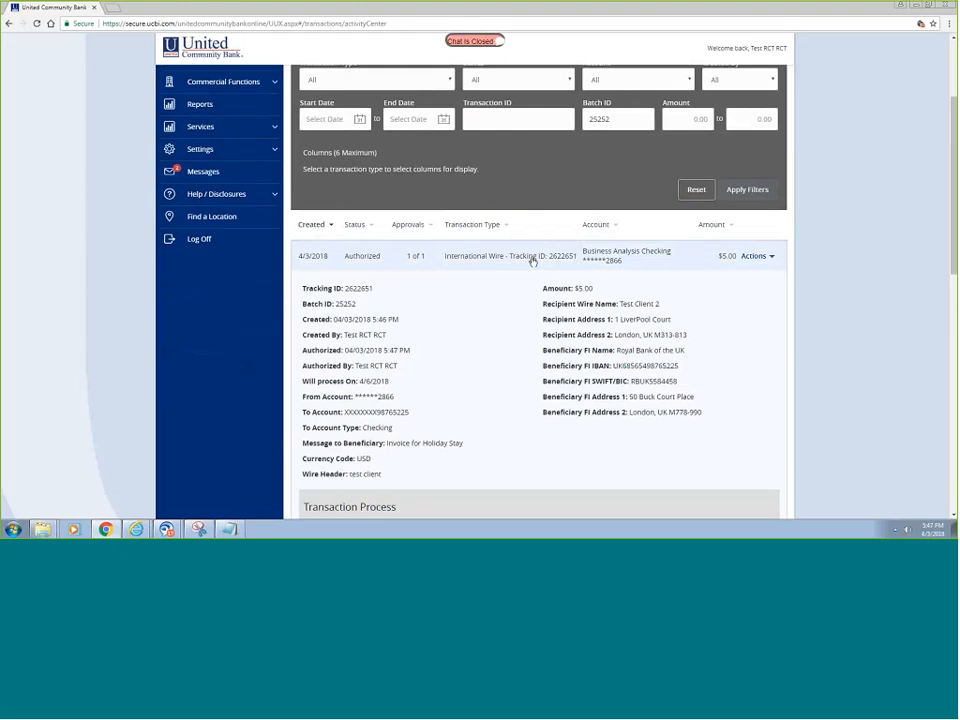
scroll(516, 323, "down", 2)
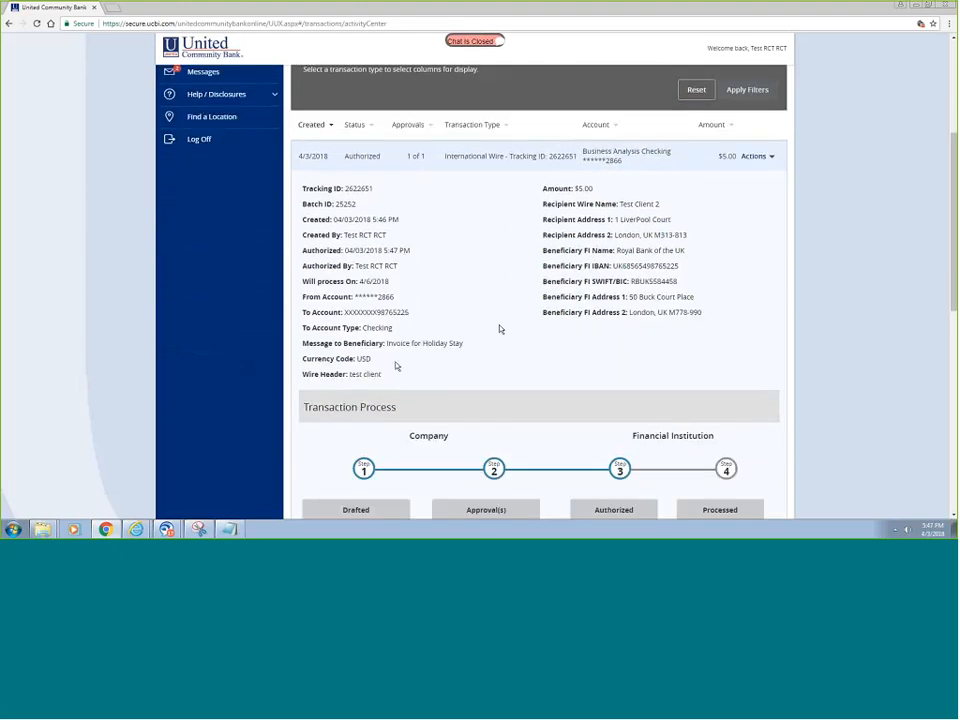
scroll(500, 328, "down", 1)
scroll(510, 326, "down", 2)
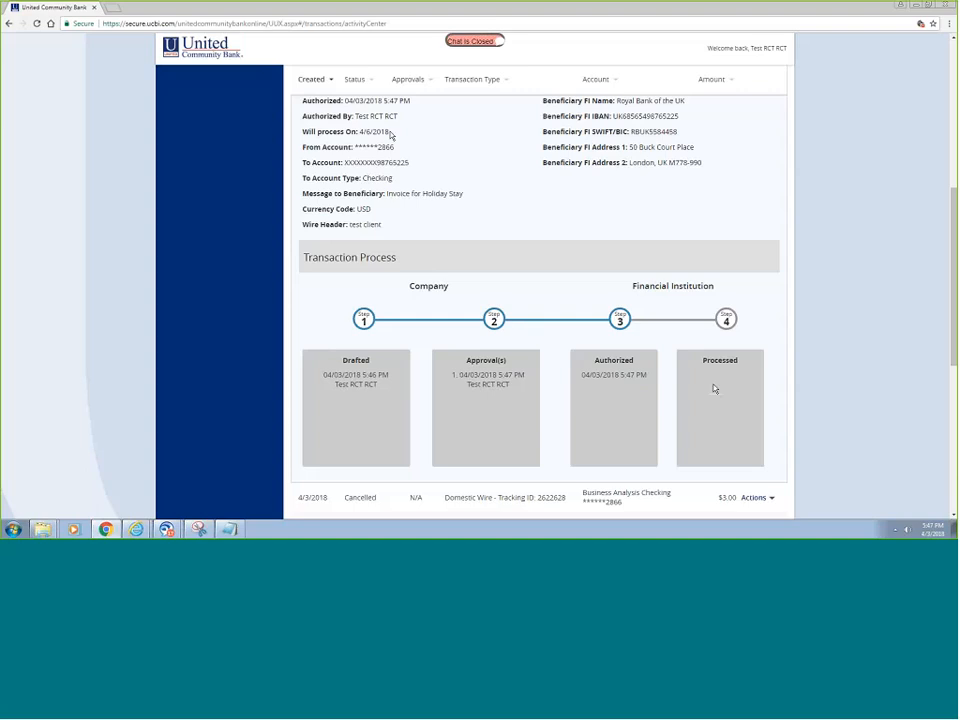
scroll(724, 400, "up", 10)
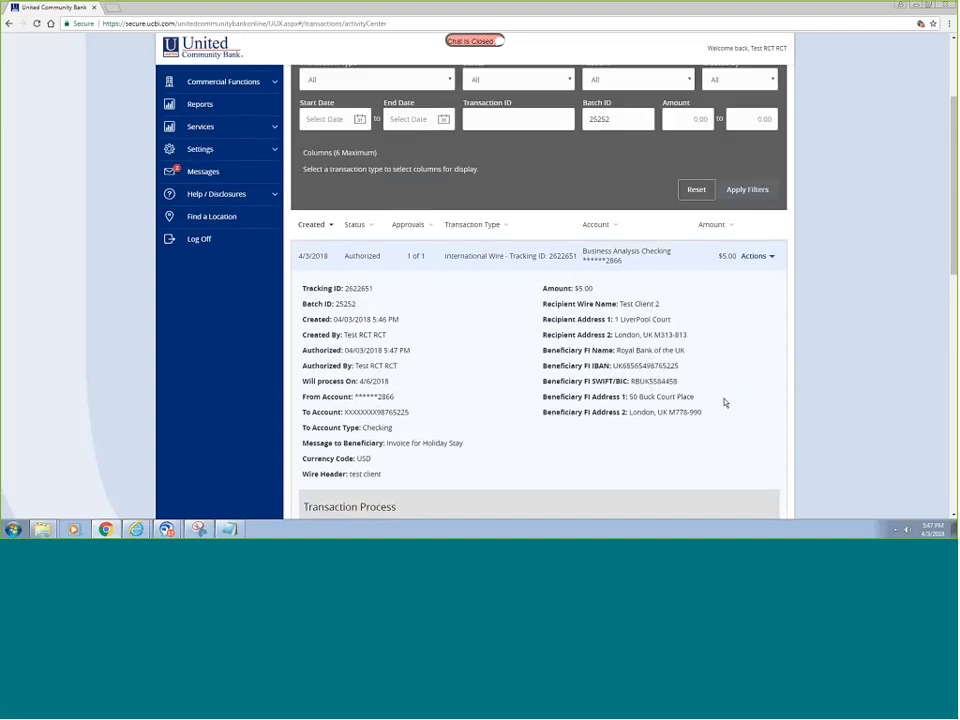
- Cancel wire 2622651 from its Actions menu, confirm, then recheck the Actions list
left_click(772, 407)
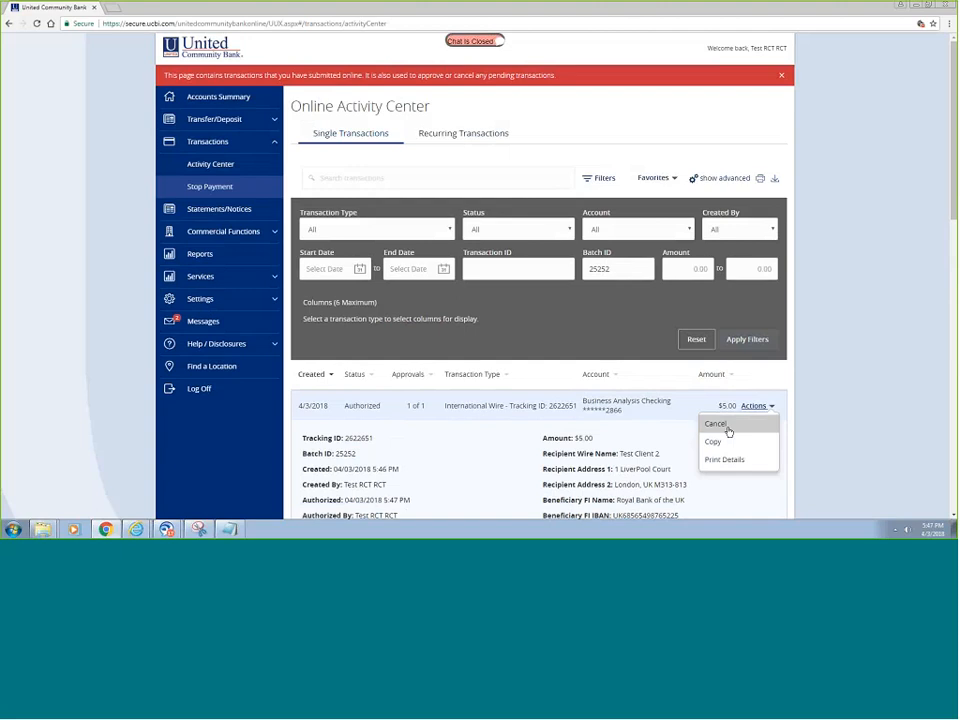
left_click(726, 425)
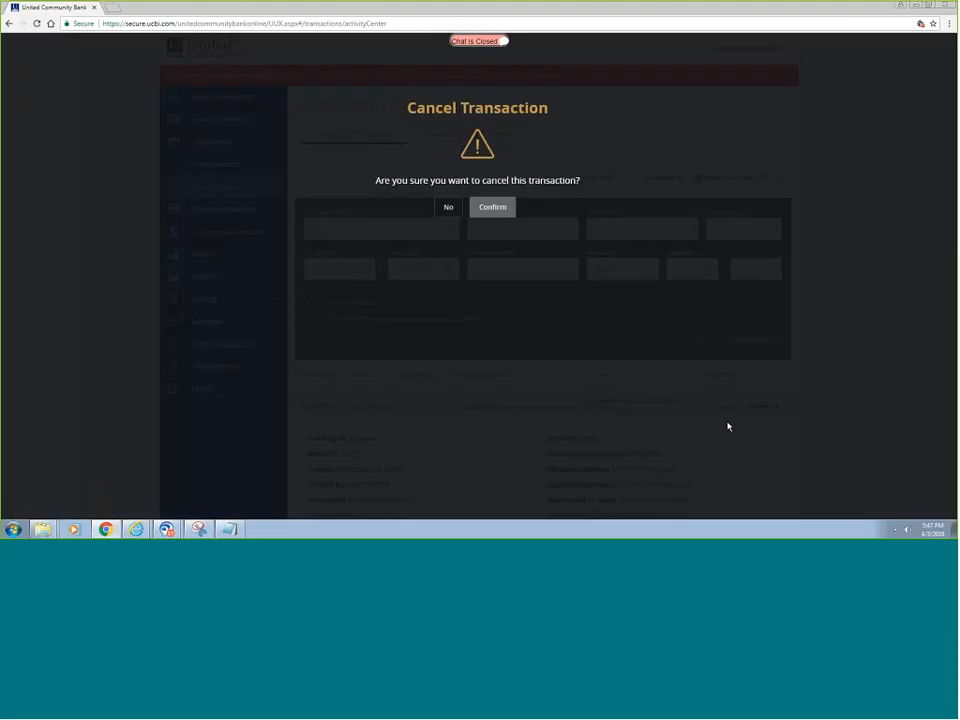
left_click(492, 207)
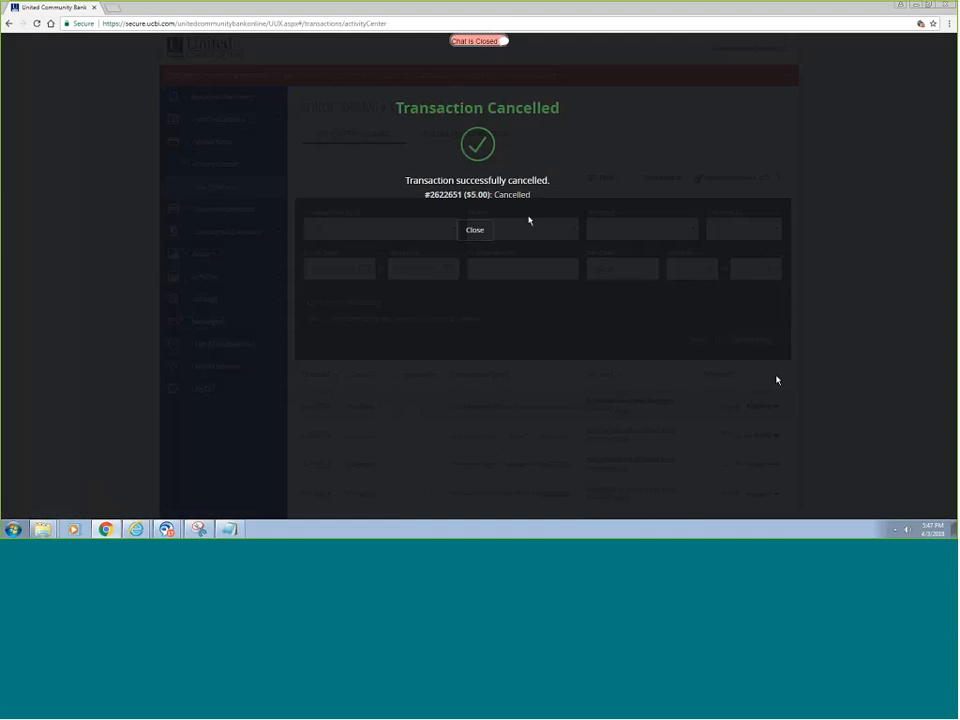
left_click(488, 229)
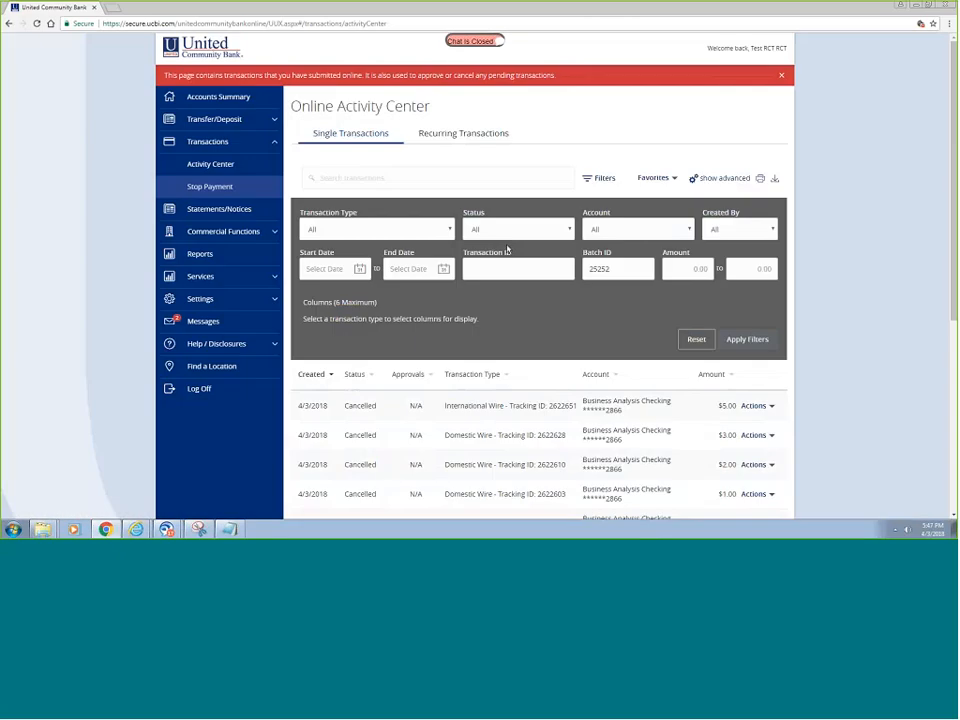
left_click(770, 406)
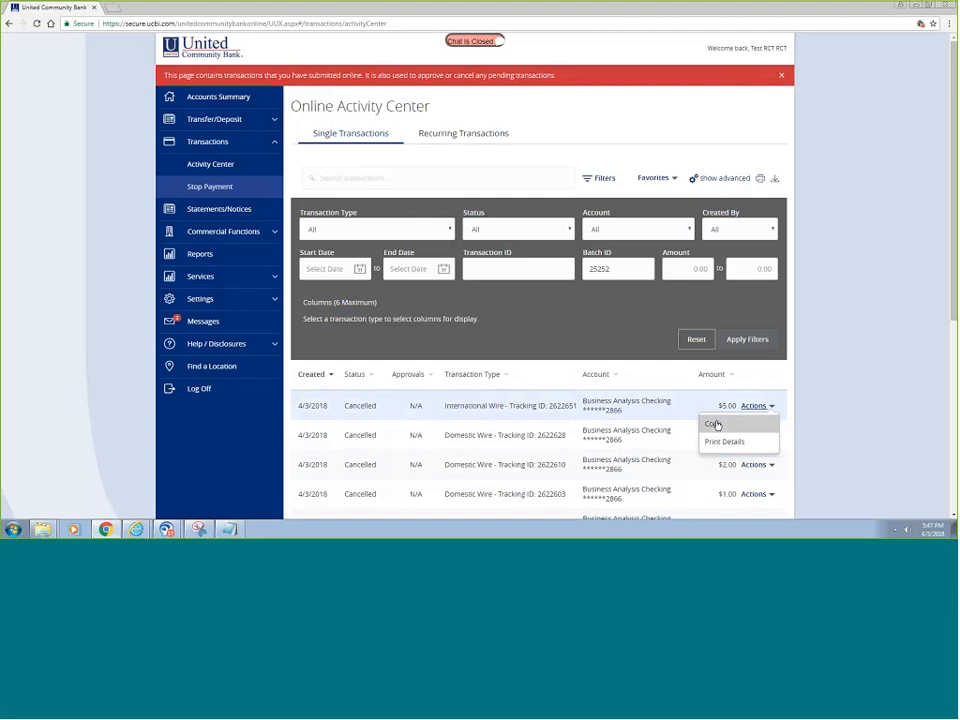
left_click(216, 436)
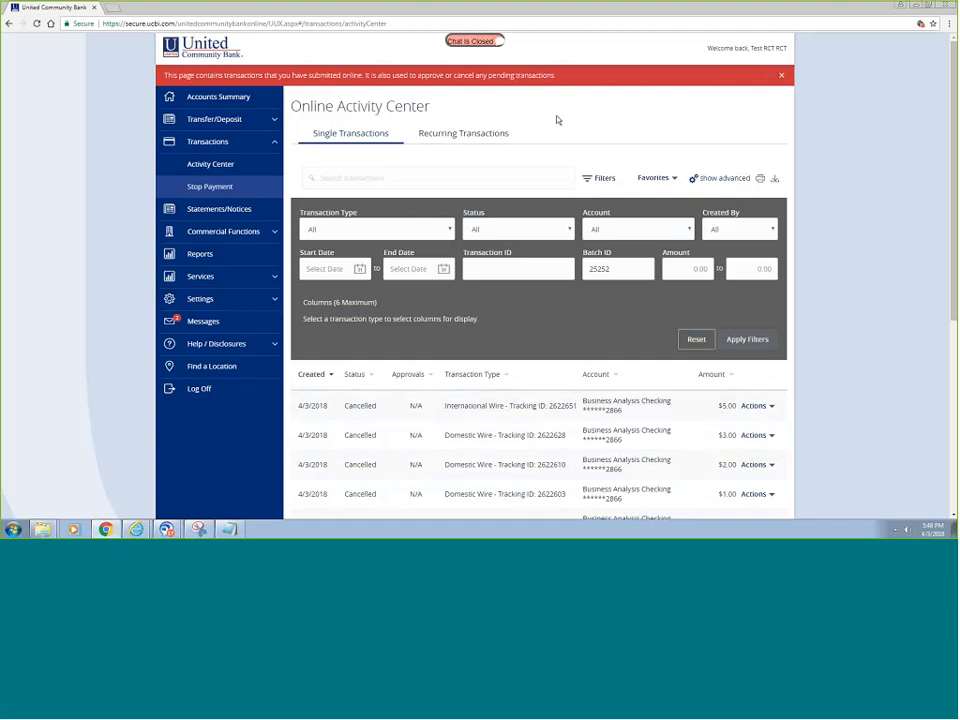
- Log off, then go to Business > Online & Mobile Banking and scroll to its Resources section
left_click(200, 392)
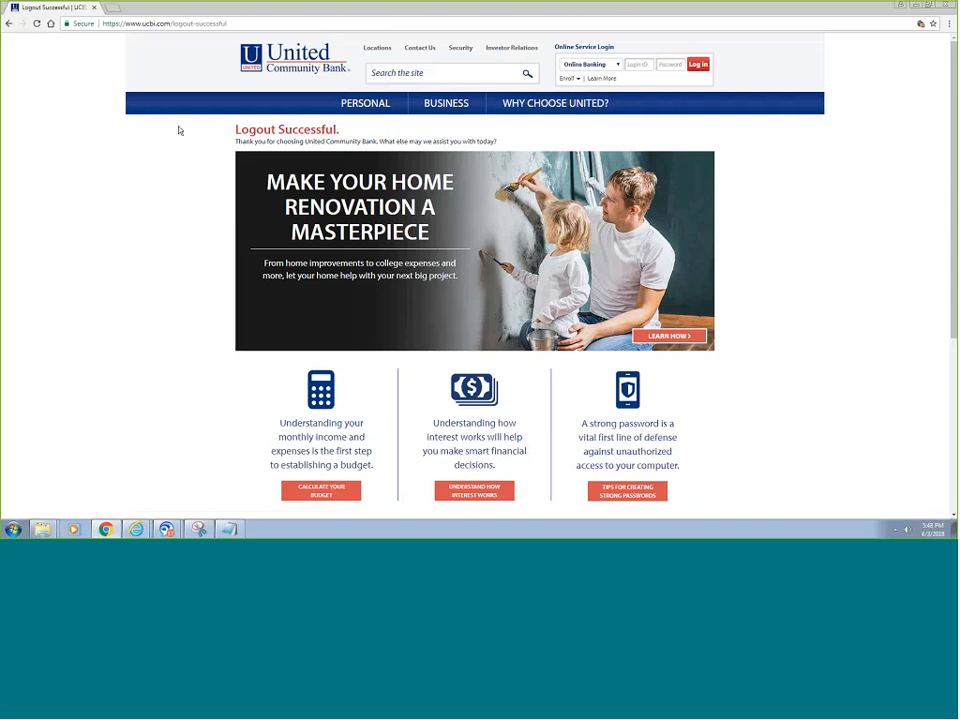
mouse_move(458, 107)
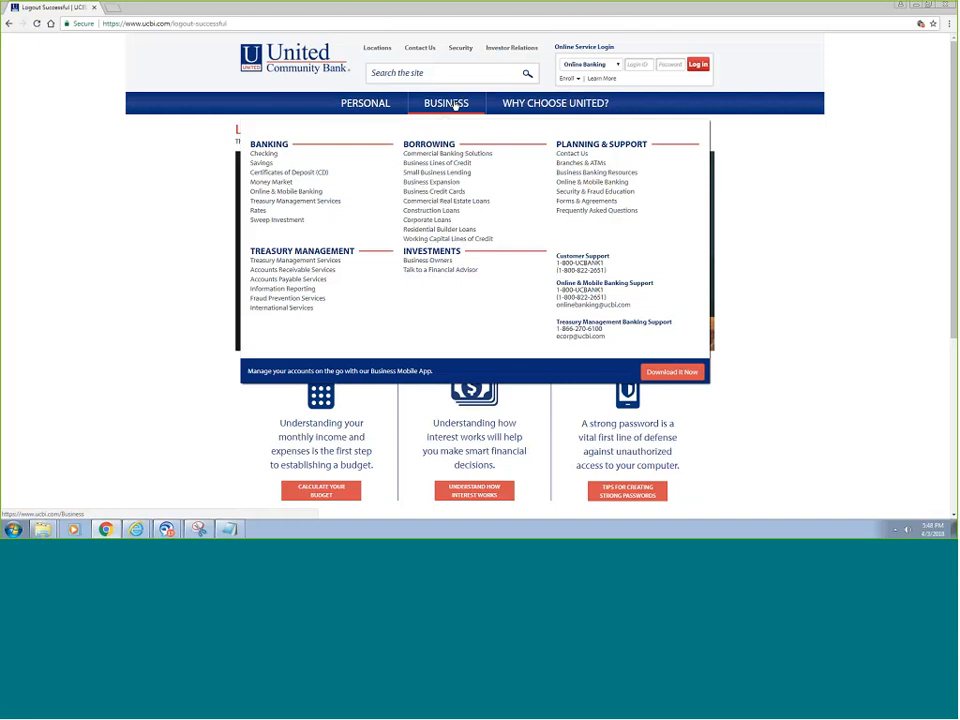
left_click(455, 106)
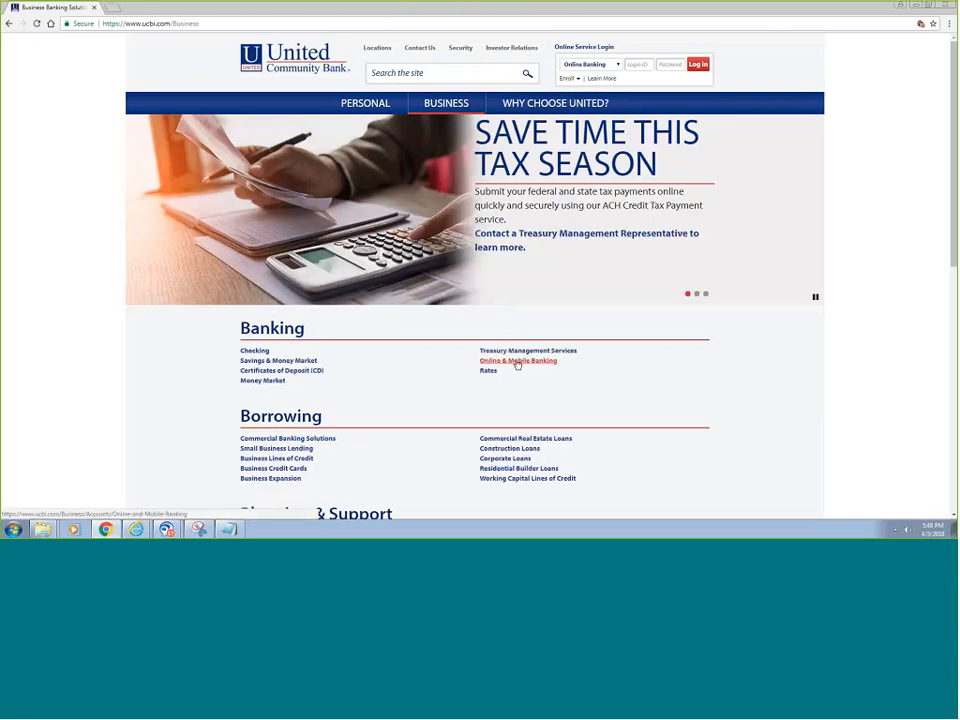
left_click(516, 364)
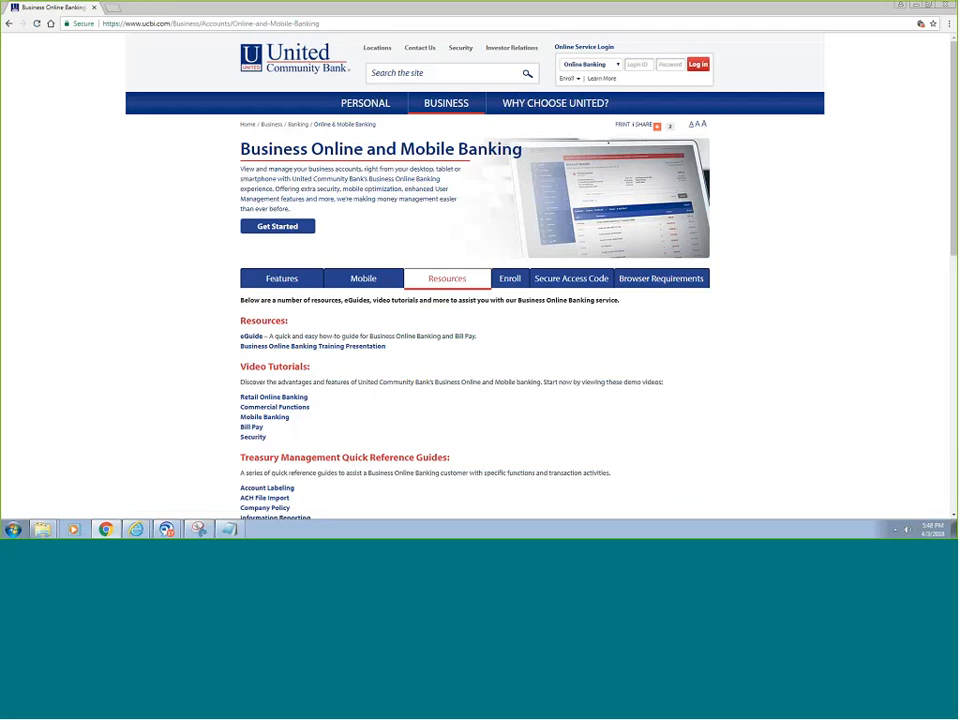
scroll(473, 326, "down", 2)
scroll(473, 326, "down", 2)
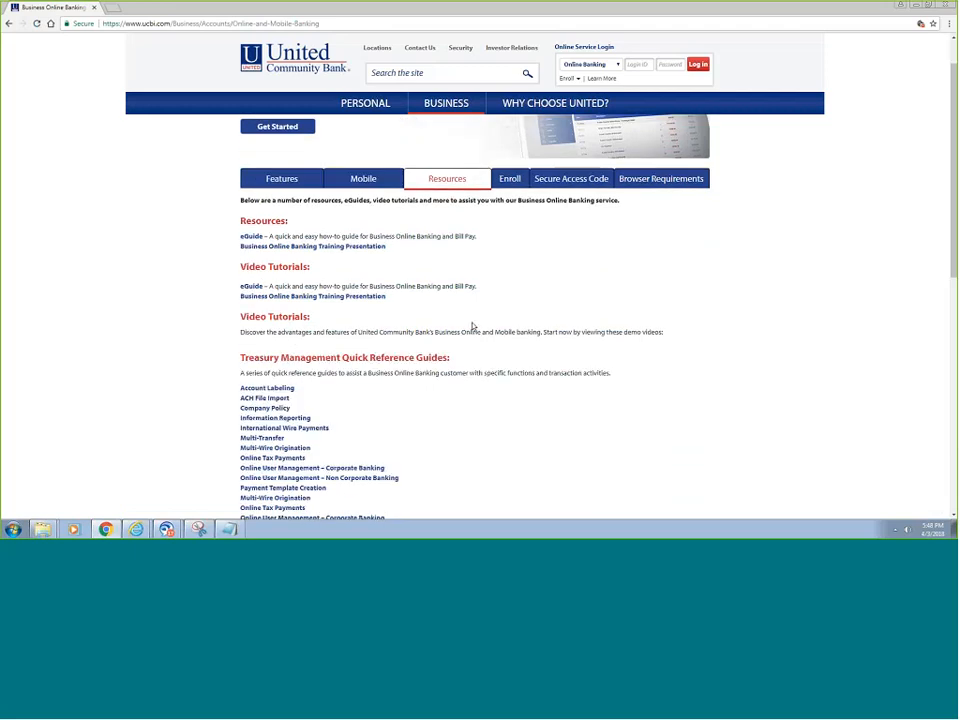